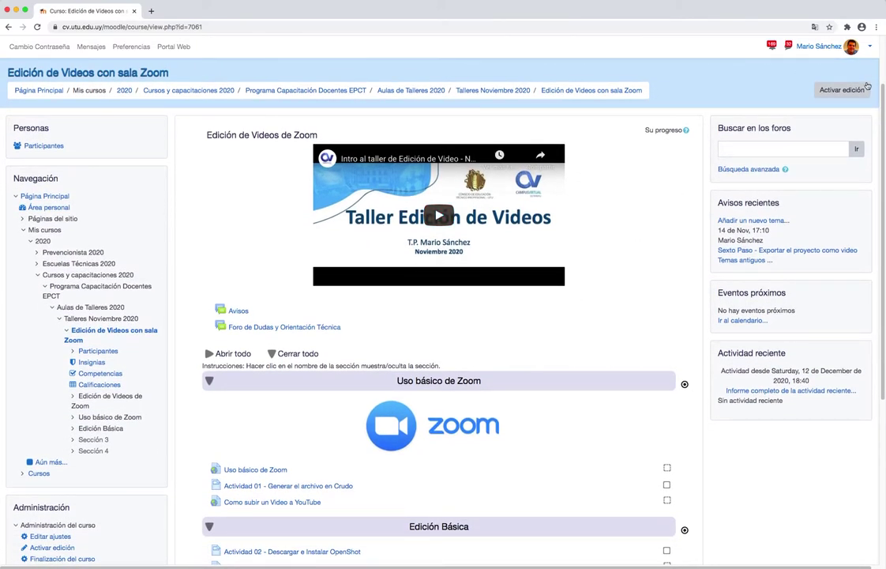
- Turn on course editing and add a new Encuesta activity to the general section above Uso básico de Zoom
left_click(842, 91)
left_click(630, 434)
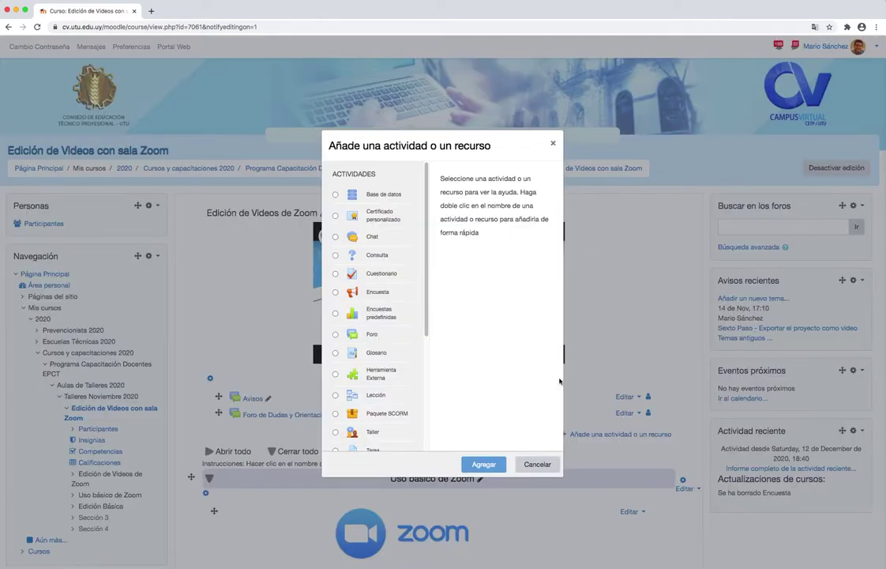
left_click(336, 293)
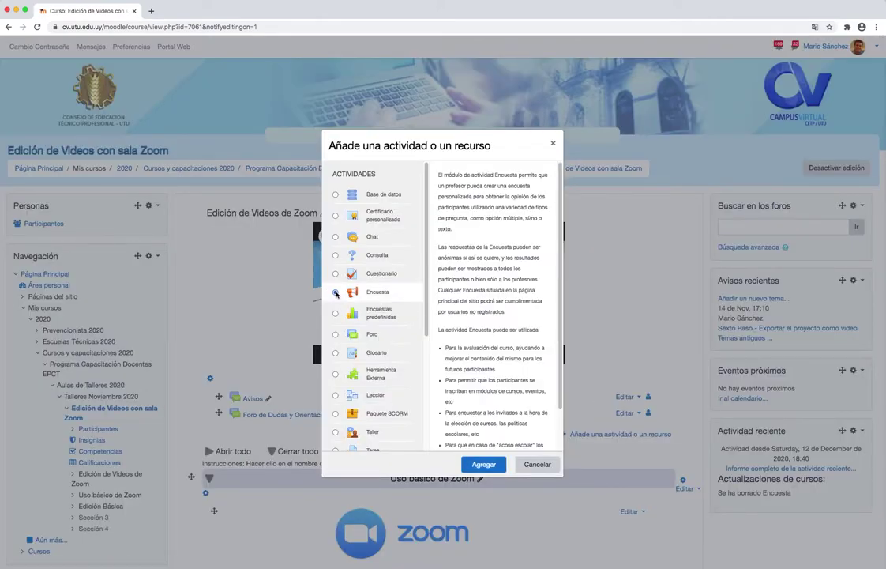
left_click(485, 464)
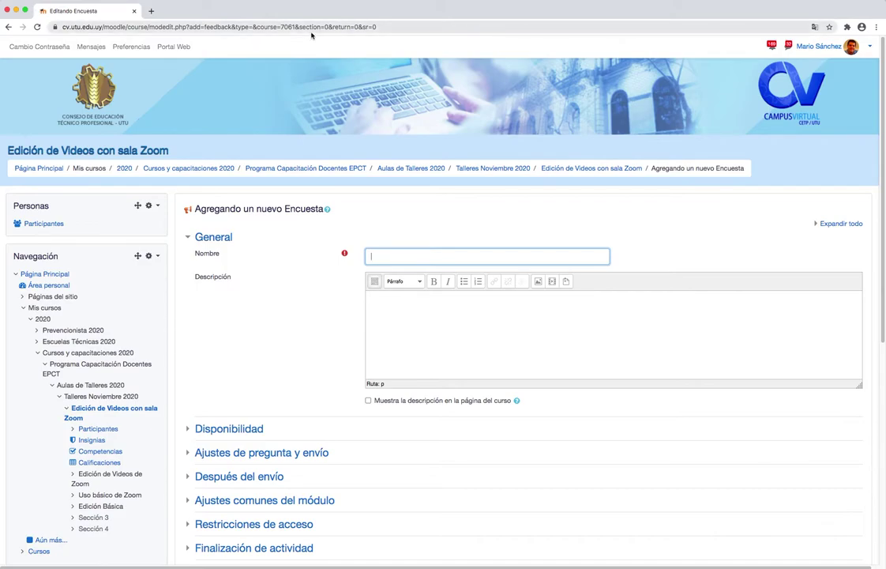
- Switch to Notes, copy the title "Educación en tiempos de COVID 19" and paste it as the survey's name in the browser form
key("super+Tab")
scroll(513, 172, "up", 10)
left_click_drag(541, 114, 450, 114)
key("super+c")
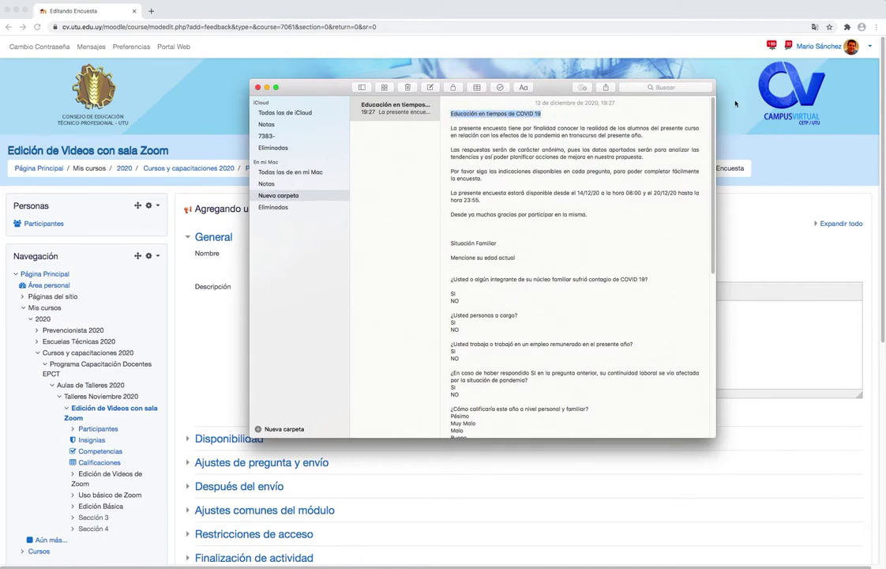
left_click(425, 255)
key("super+v")
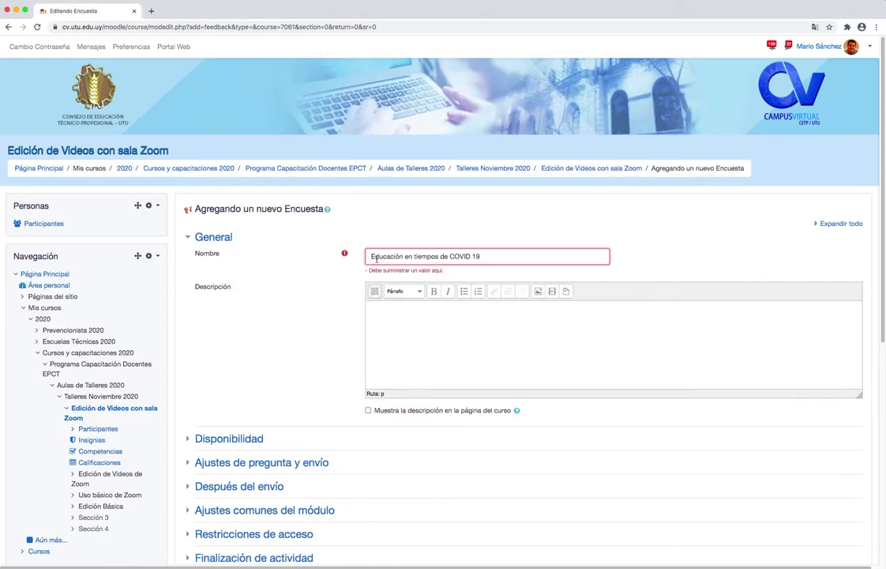
- Copy the introductory paragraphs from Notes into the survey's description and make the availability dates sentence bold
left_click(403, 318)
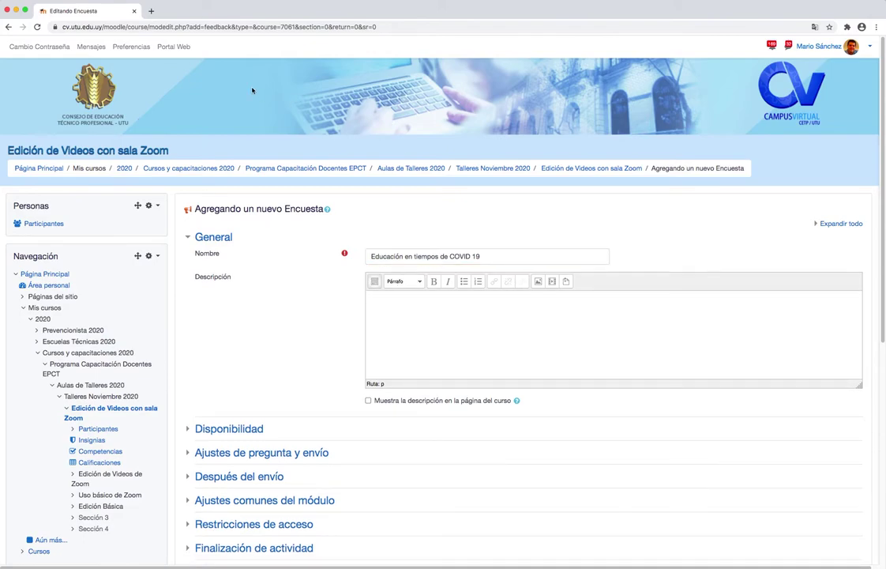
key("super+Tab")
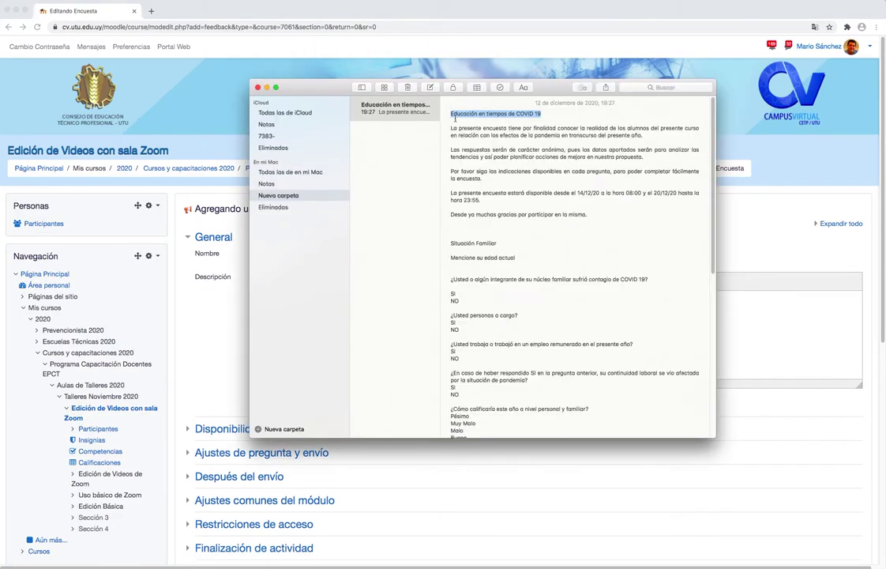
left_click_drag(450, 128, 601, 213)
right_click(520, 148)
left_click(547, 185)
key("super+Tab")
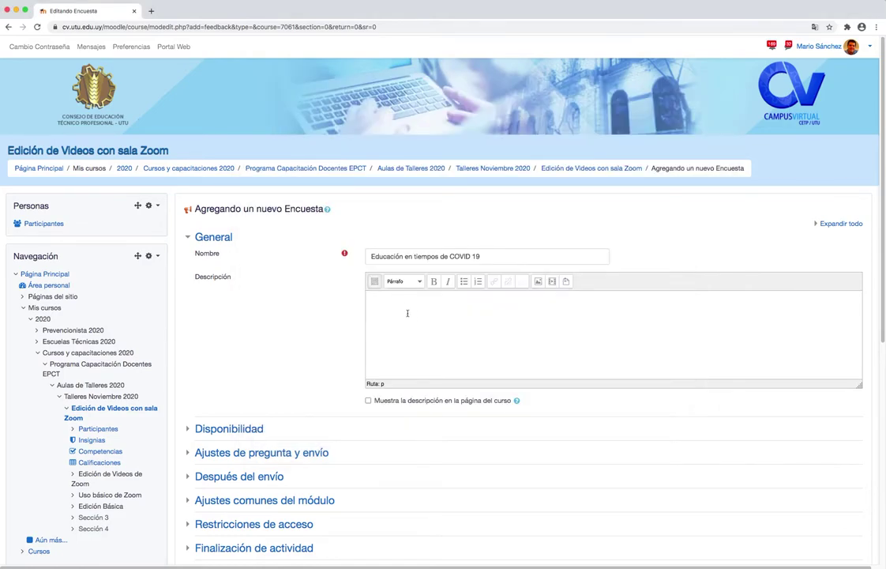
left_click(407, 313)
key("super+v")
scroll(427, 311, "up", 2)
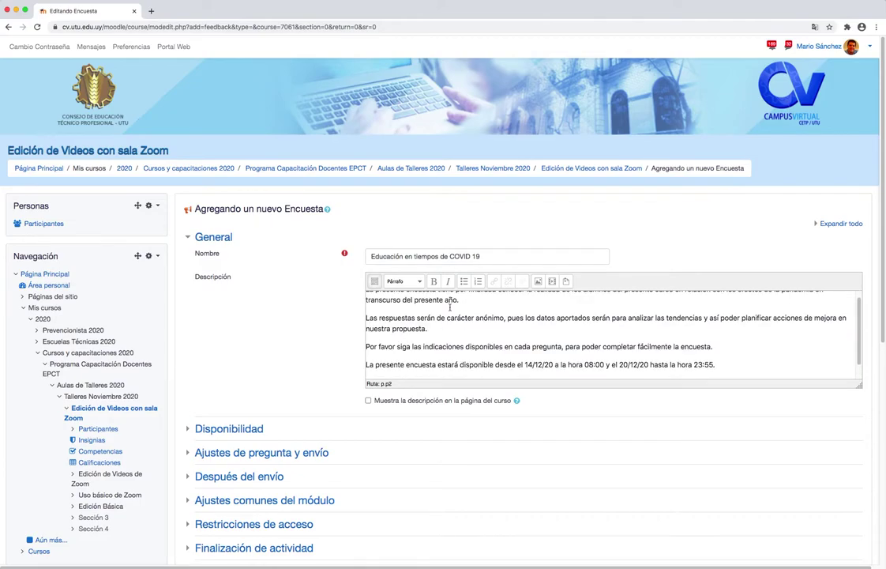
scroll(440, 314, "up", 1)
scroll(453, 345, "down", 3)
scroll(489, 316, "up", 3)
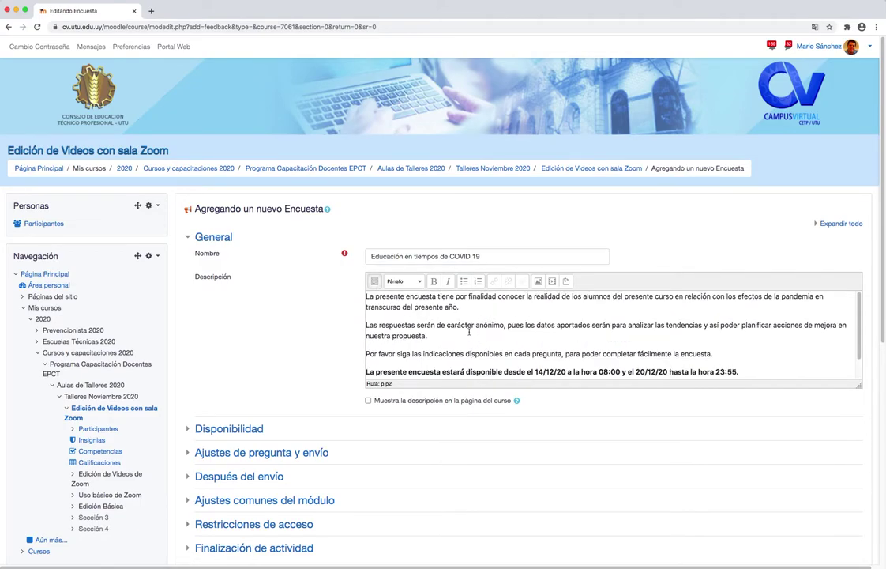
- Enable both availability limits, allowing responses from 14 December 2020 08:00 to 20 December 2020 23:55
scroll(459, 315, "down", 2)
left_click(229, 428)
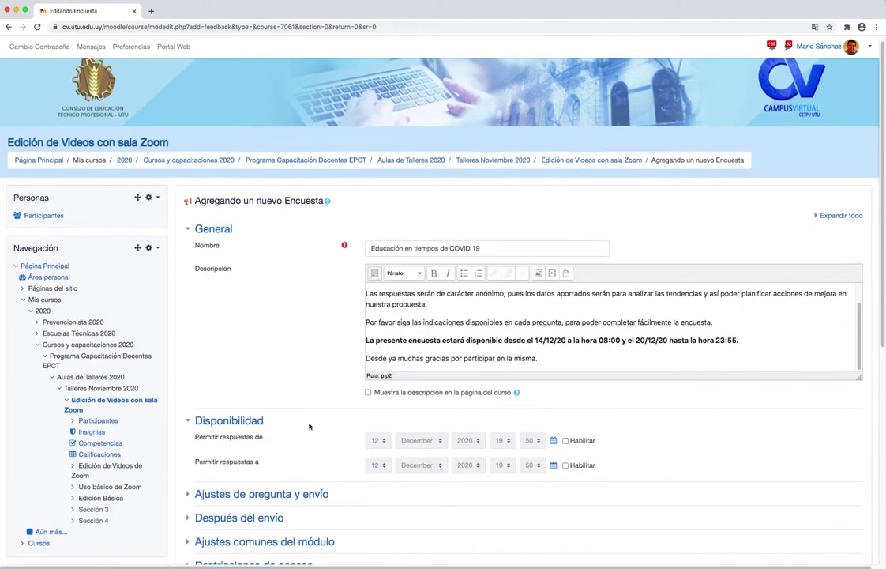
scroll(309, 425, "down", 2)
left_click(566, 368)
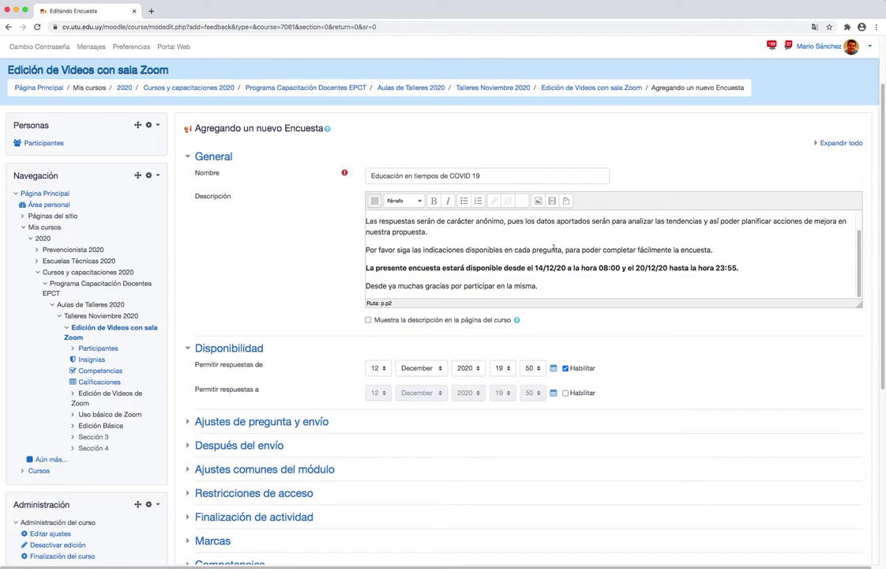
left_click(379, 367)
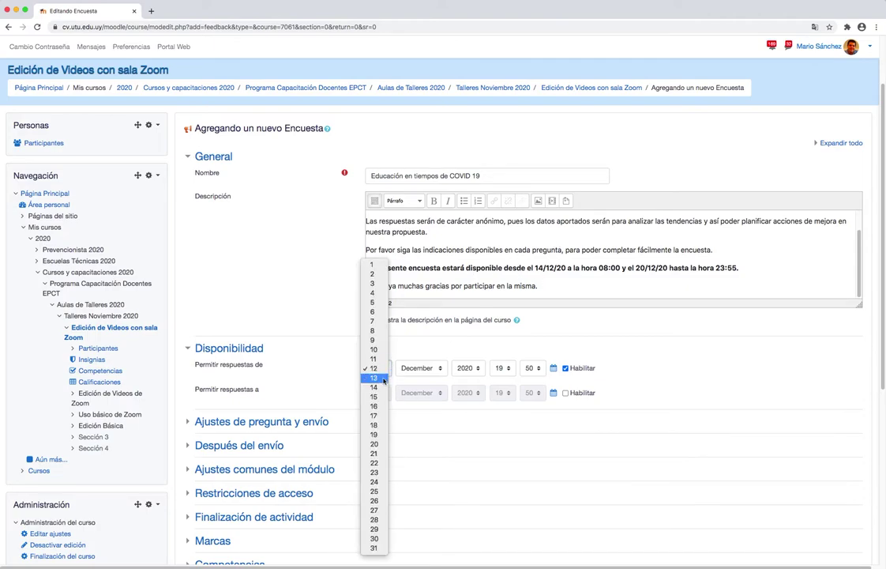
left_click(379, 388)
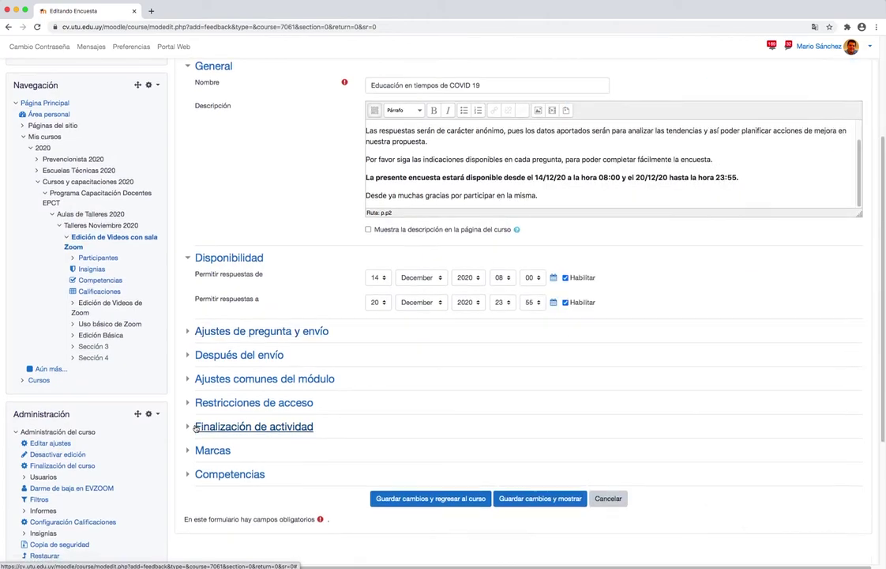
- Review the choices for recording user names and allowing multiple submissions in the question and submission settings
scroll(196, 427, "down", 1)
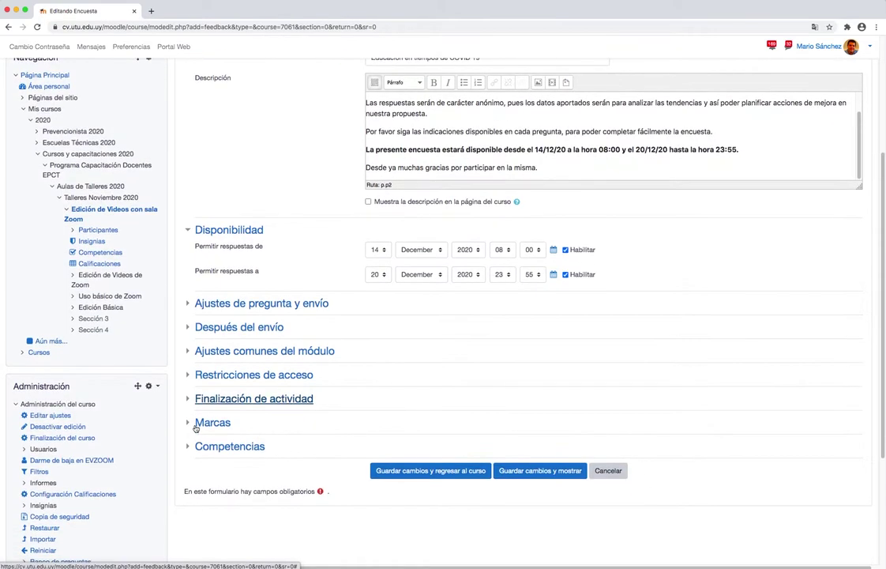
left_click(190, 305)
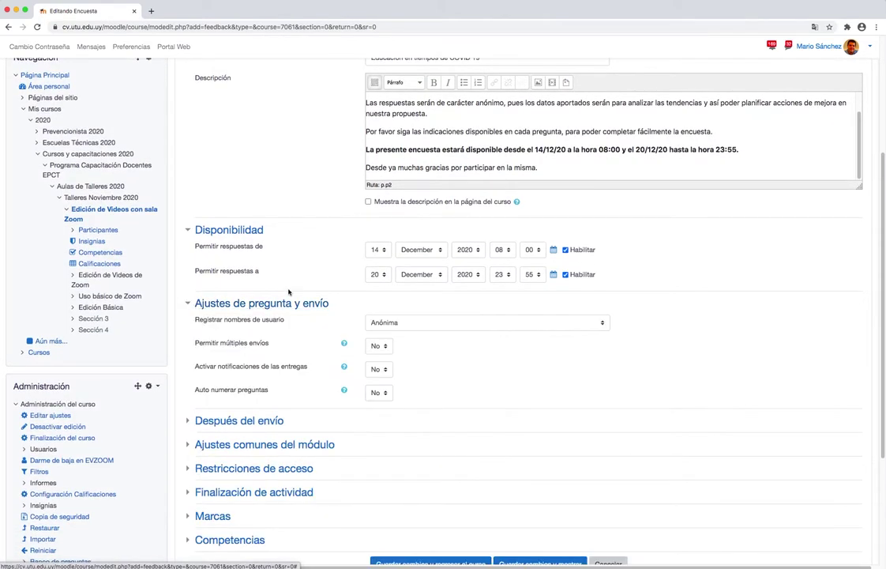
left_click(511, 326)
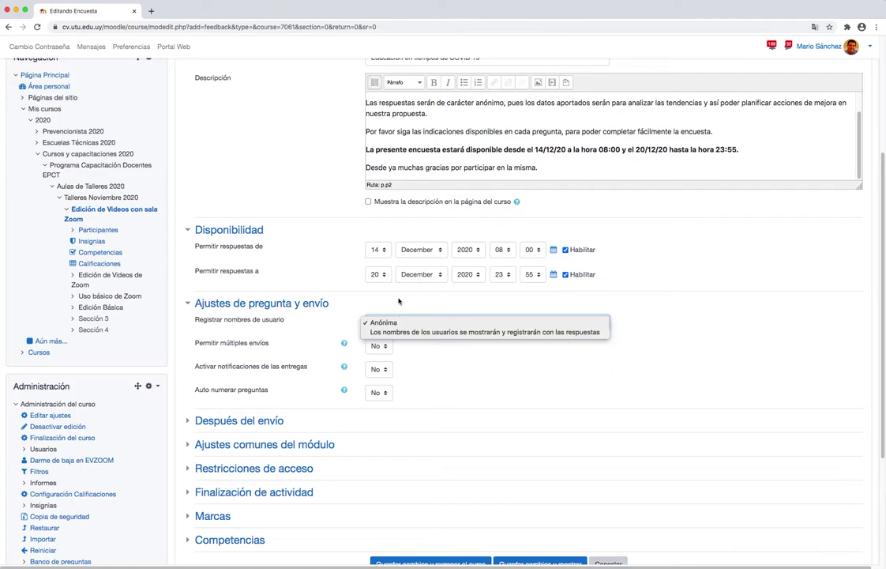
left_click(399, 301)
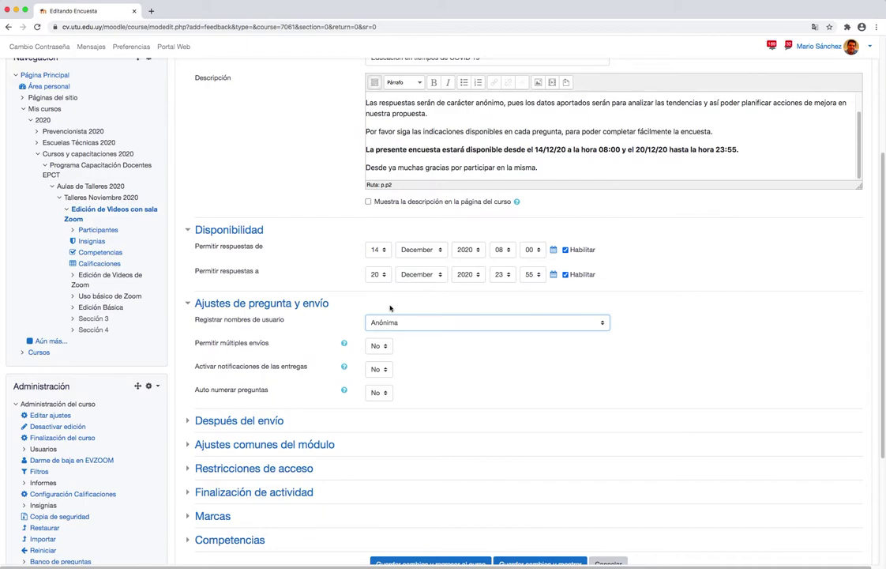
left_click(385, 347)
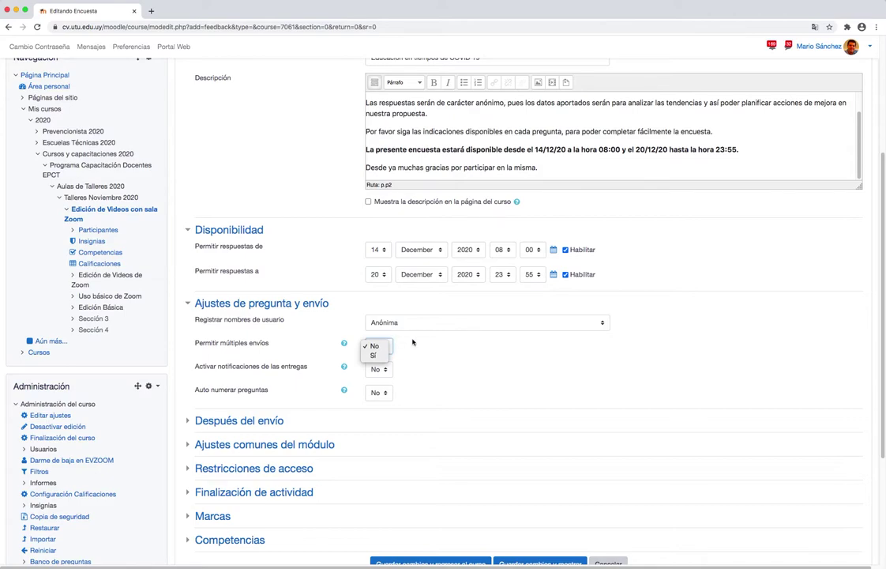
left_click(385, 346)
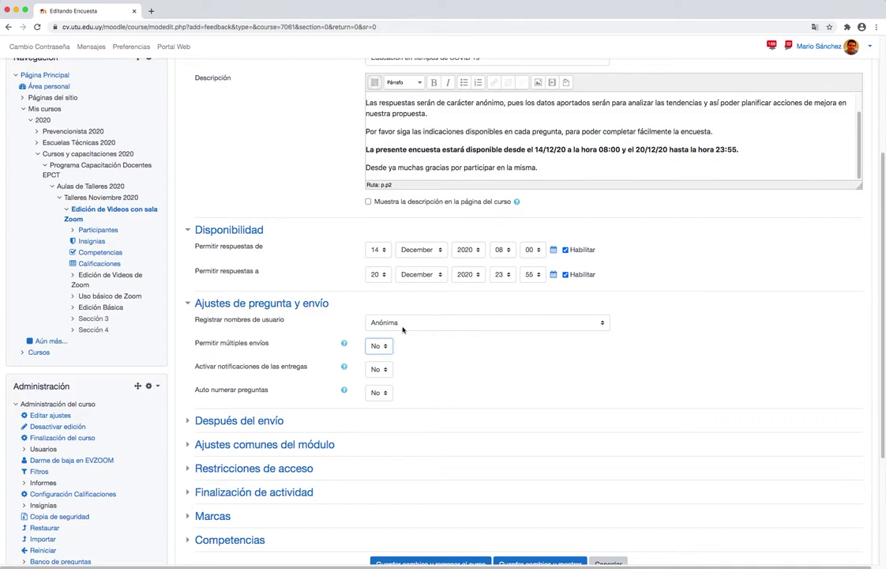
- Review the choices for submission notifications and automatic question numbering
left_click(383, 368)
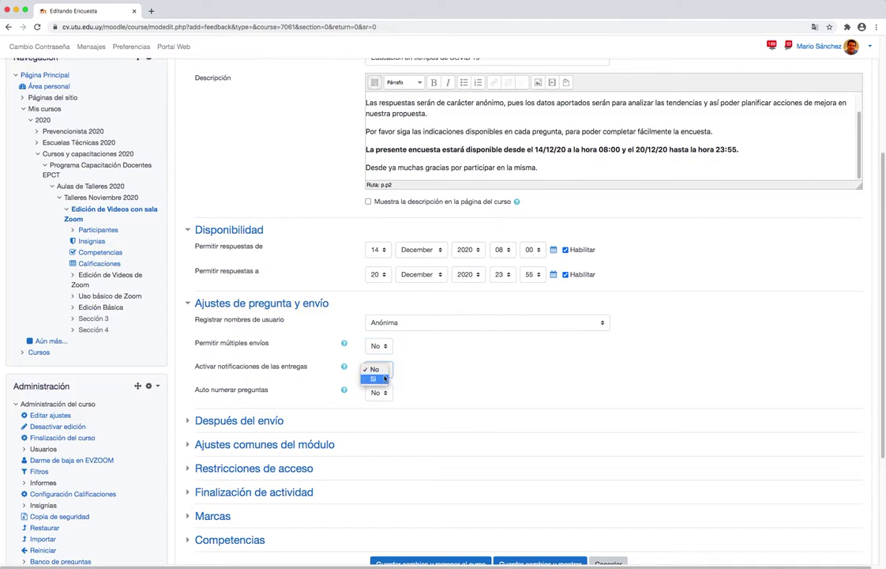
left_click(386, 369)
left_click(380, 371)
left_click(388, 372)
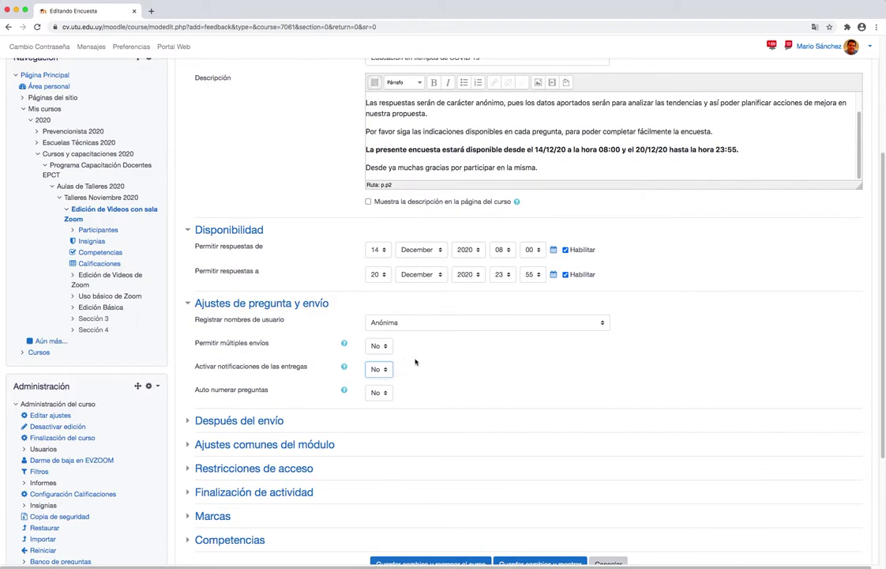
scroll(410, 371, "down", 1)
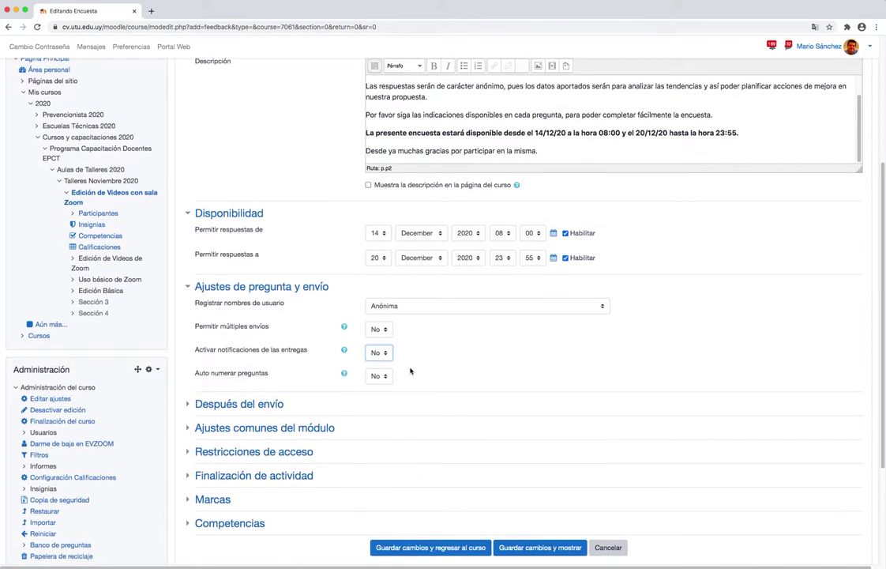
left_click(379, 372)
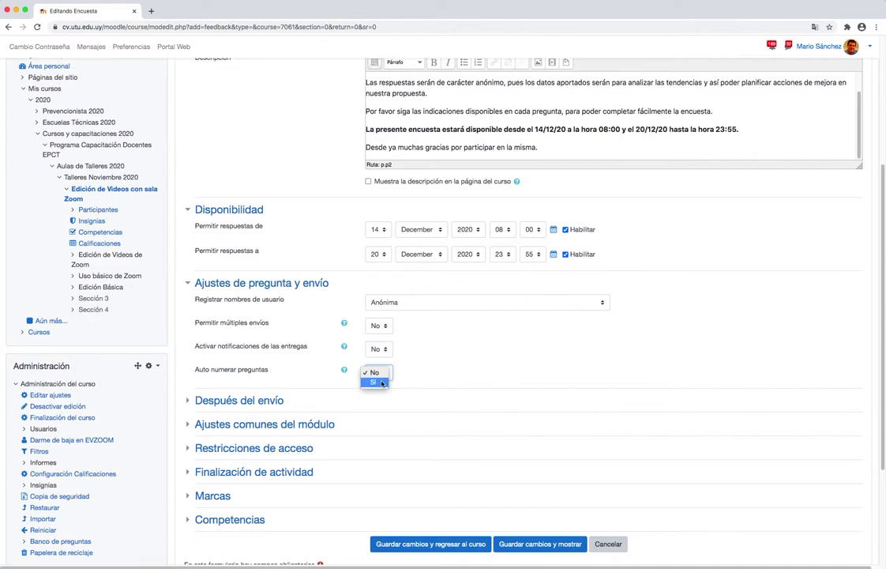
left_click(423, 356)
left_click(387, 372)
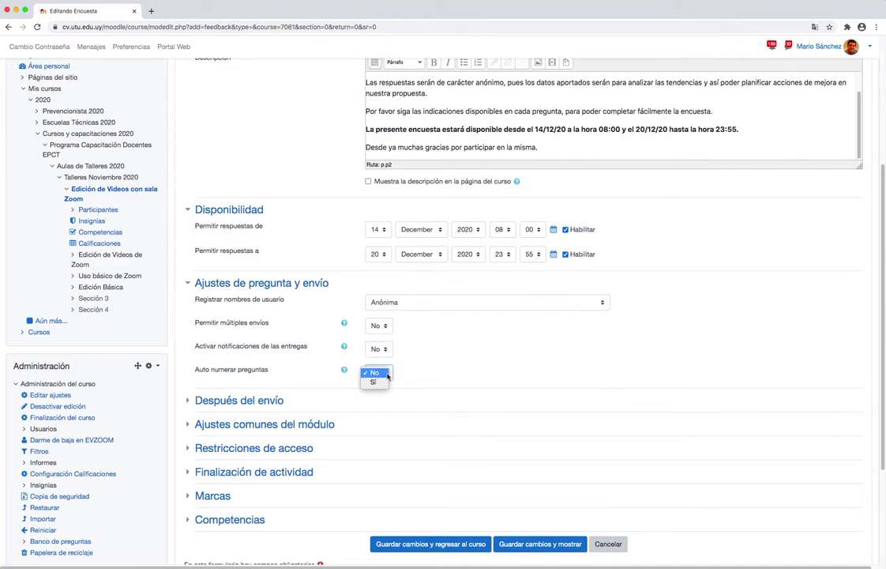
left_click(417, 358)
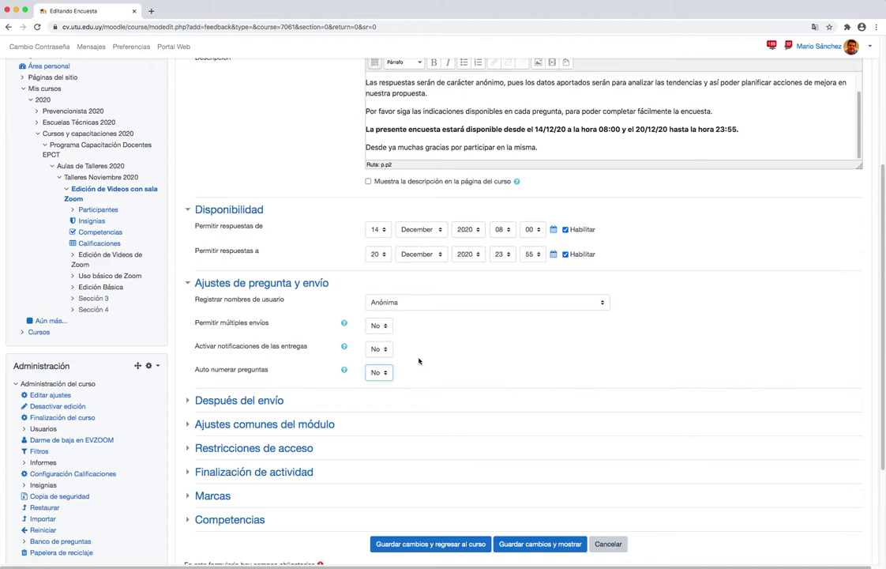
- In the after-submission settings, choose No for showing the analysis page and enter "Muchas gracias!!!" as the completion page text
key("Tab")
key("Return")
scroll(480, 348, "down", 3)
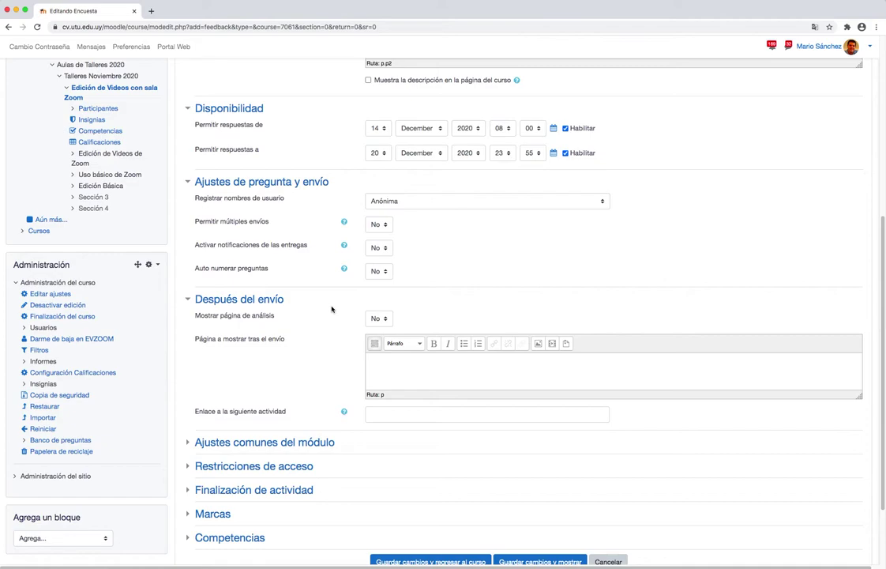
left_click(383, 319)
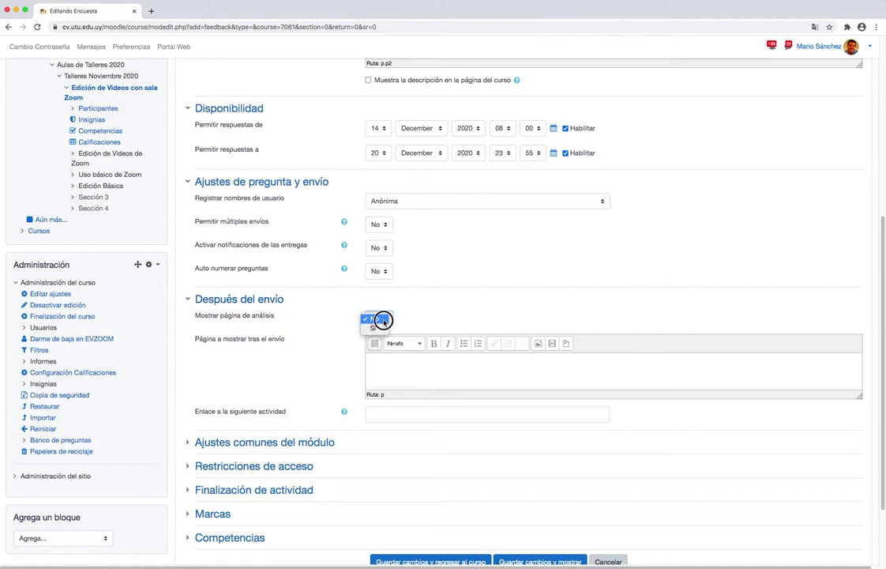
left_click(382, 319)
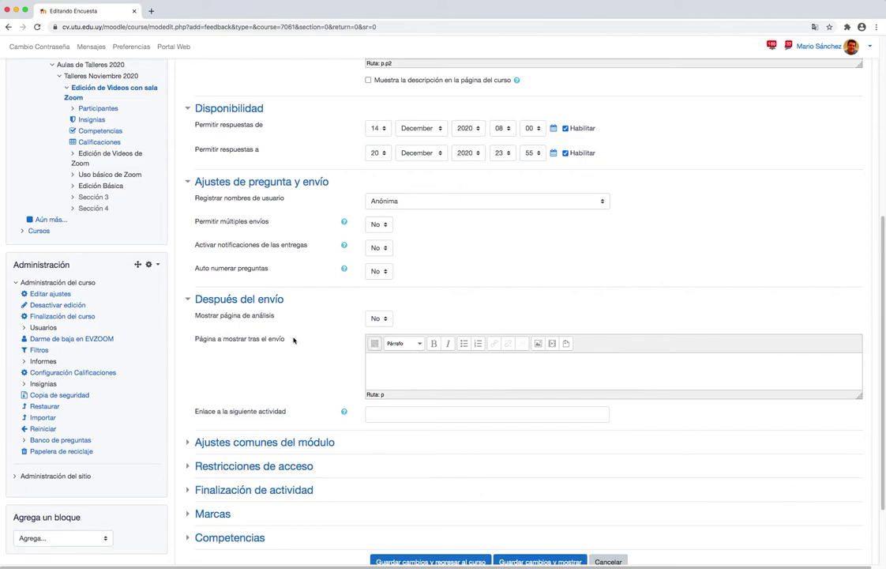
left_click(414, 368)
type("Muchas gracias!!!")
left_click(372, 414)
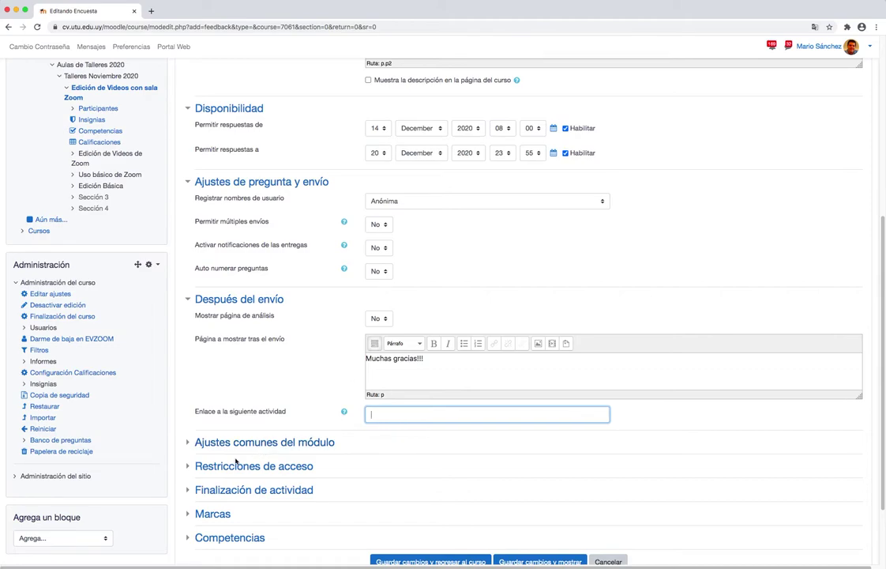
- Expand the common module settings and access restrictions to examine their availability, group mode and restriction options
left_click(187, 444)
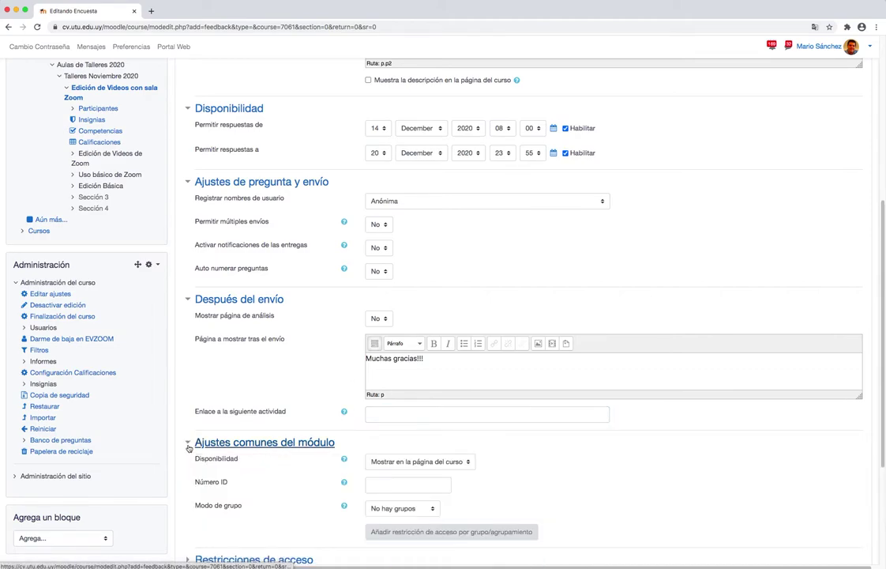
scroll(189, 449, "down", 2)
scroll(188, 448, "down", 2)
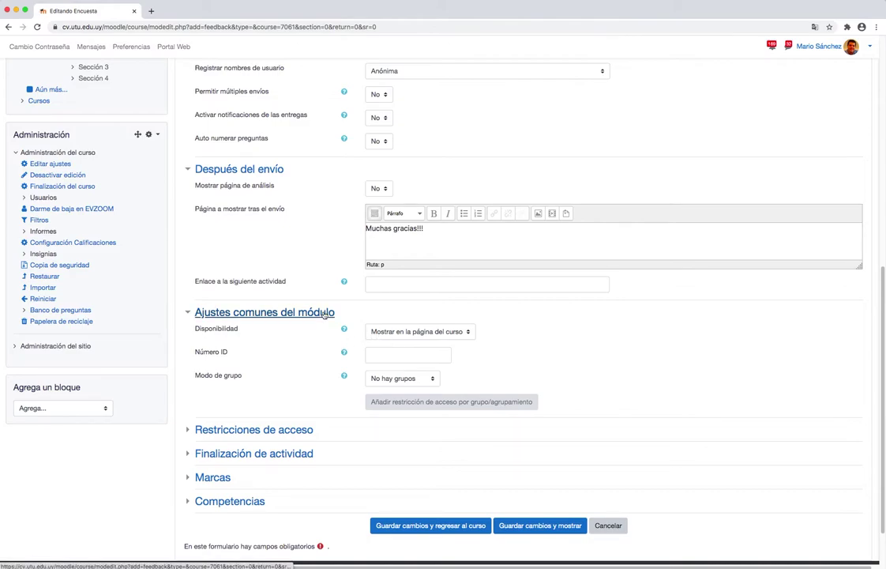
scroll(324, 313, "down", 1)
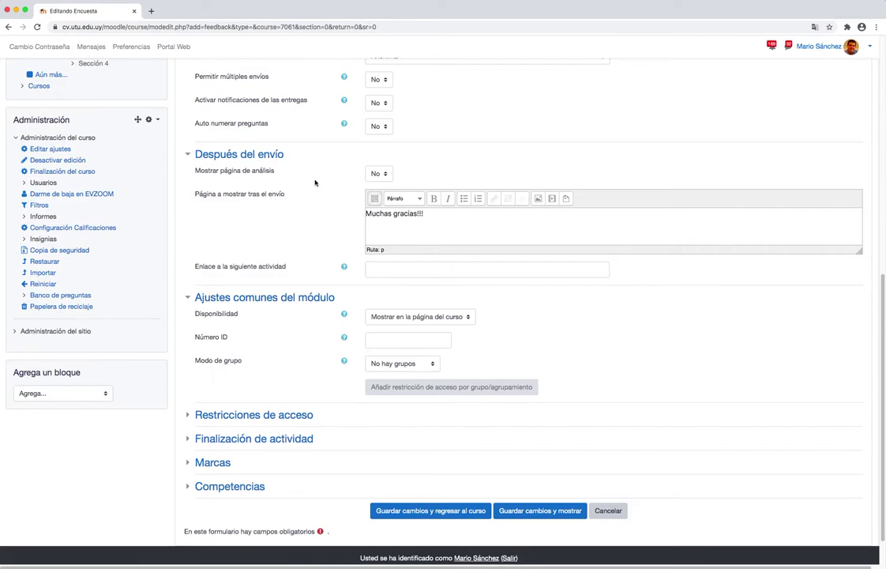
scroll(315, 182, "up", 1)
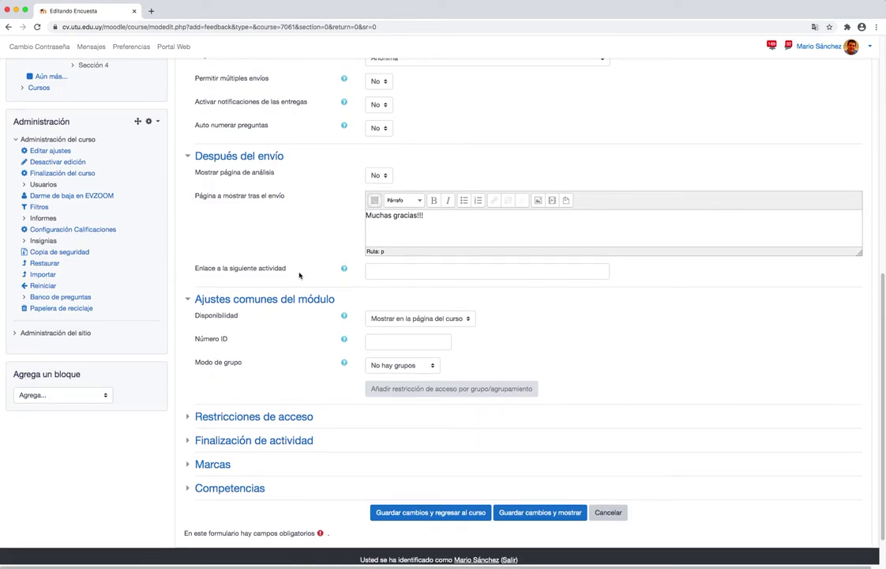
scroll(300, 275, "down", 2)
left_click(257, 374)
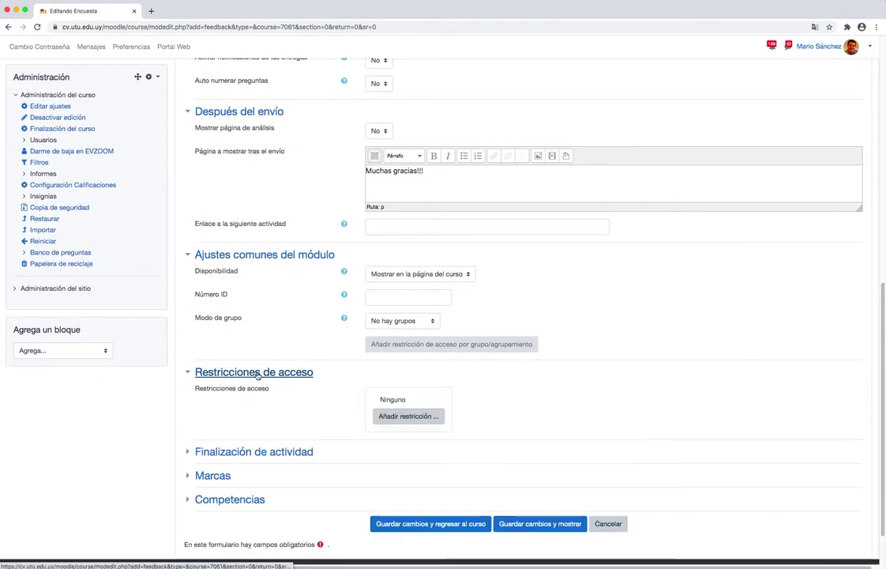
- Set completion tracking to "Mostrar la actividad como completada cuando se cumplan las condiciones" and disable the requirement that students view the activity
scroll(317, 377, "down", 2)
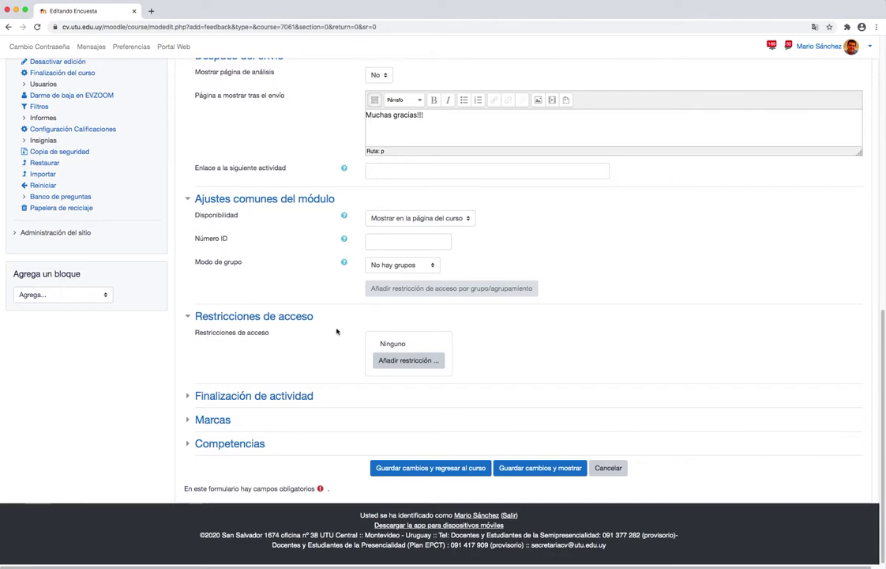
left_click(251, 395)
scroll(292, 369, "down", 2)
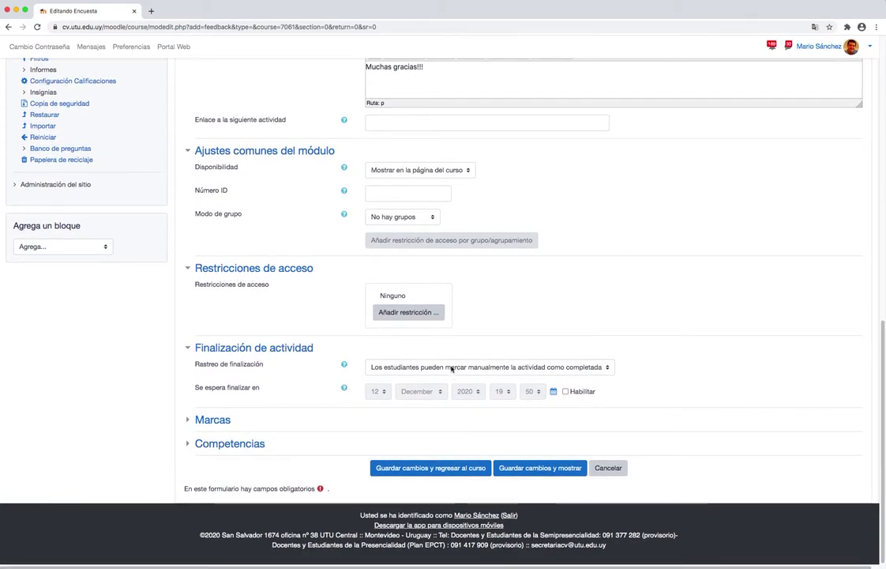
left_click(453, 369)
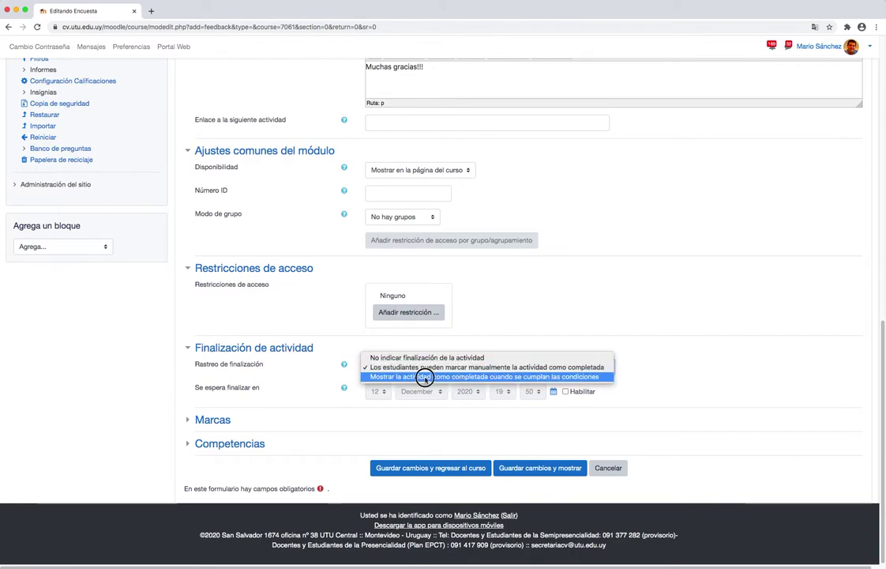
left_click(425, 377)
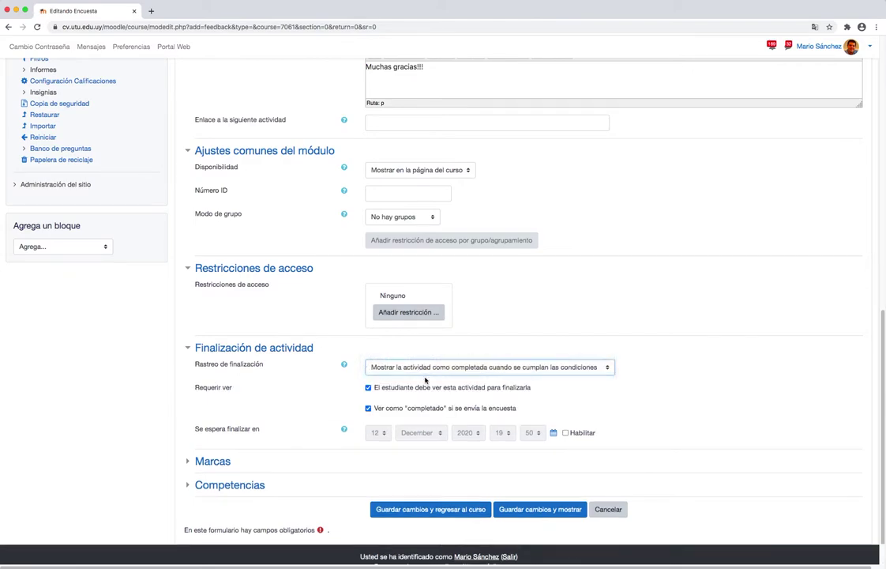
left_click(369, 388)
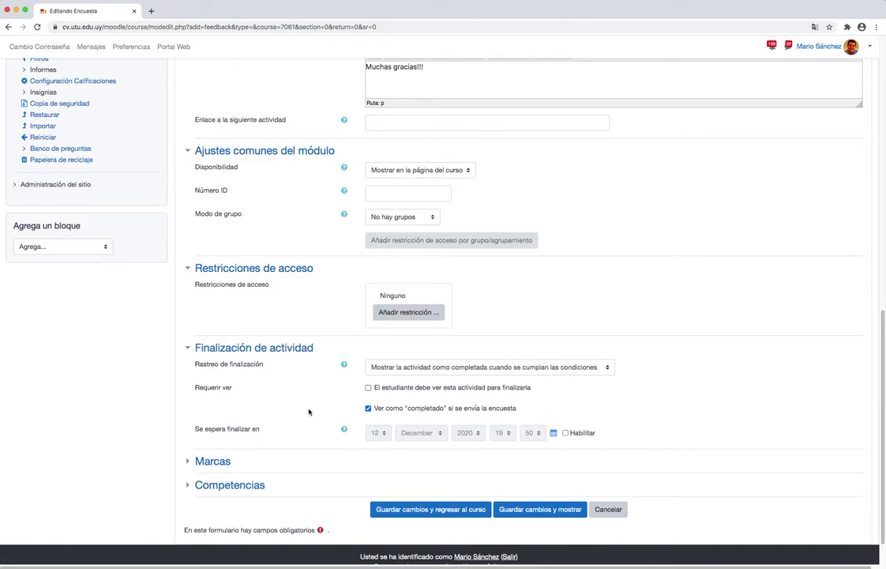
- Save the survey settings back to the course and open the question editing page of "Educación en tiempos de COVID 19"
scroll(307, 410, "down", 2)
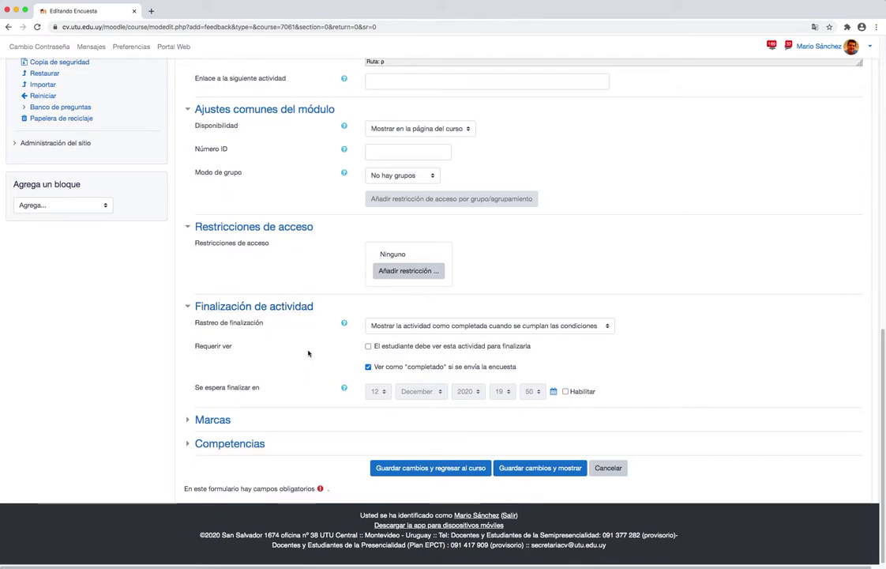
left_click(391, 469)
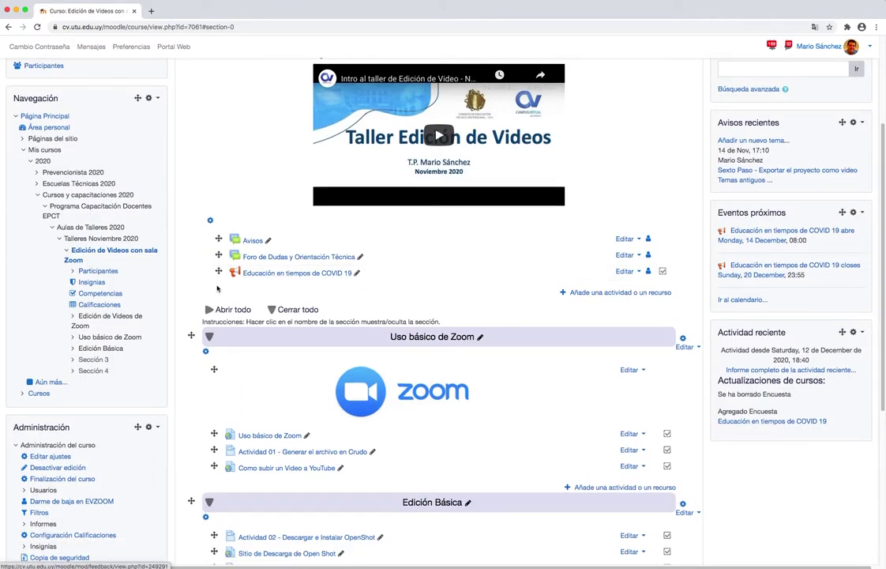
left_click(248, 273)
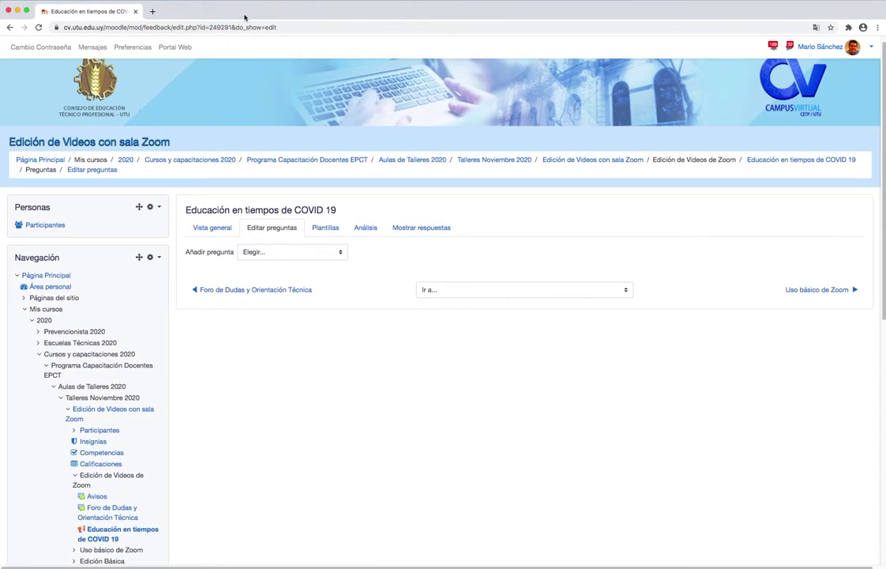
- Switch to the Notes app and read through the drafted survey questions, answer options and page breaks
key("super+Tab")
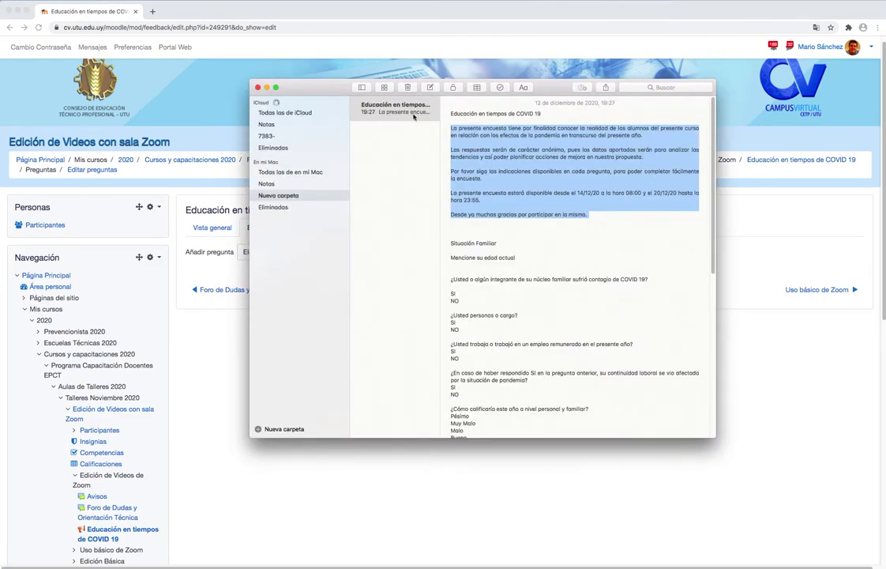
left_click(490, 239)
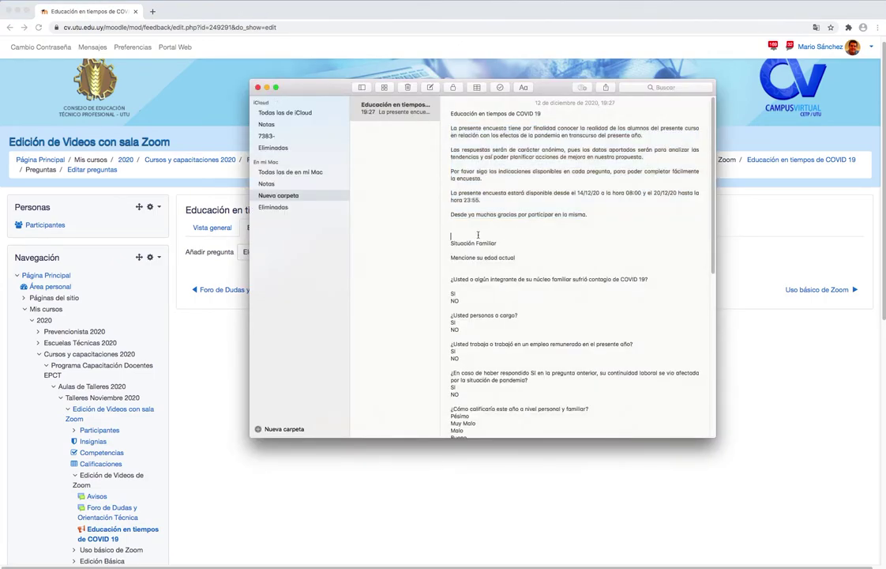
left_click_drag(506, 245, 451, 243)
key("Up")
scroll(465, 242, "down", 10)
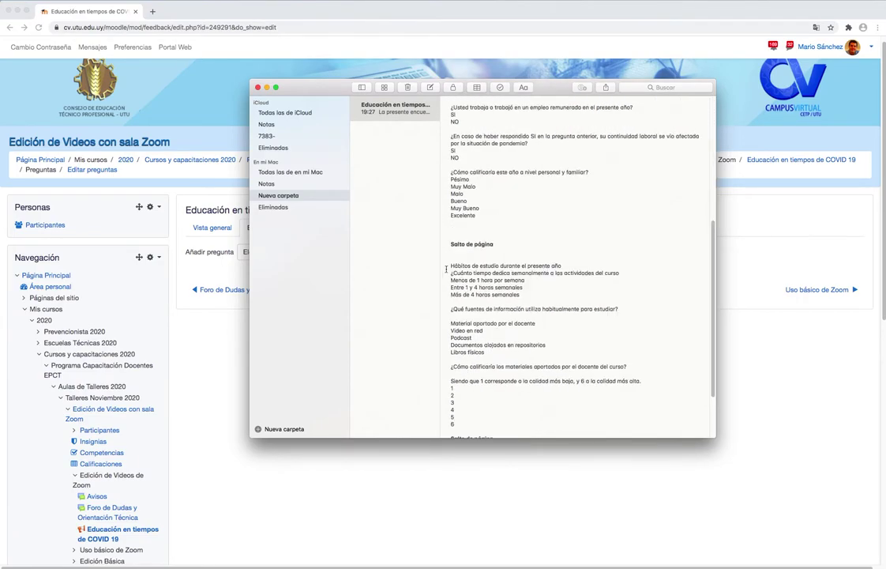
scroll(487, 274, "down", 3)
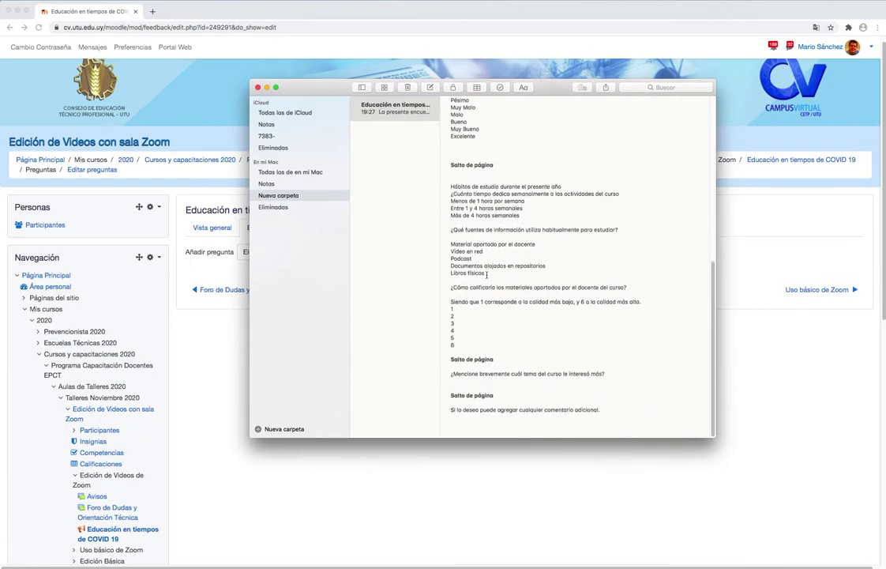
scroll(486, 275, "up", 5)
scroll(487, 274, "up", 9)
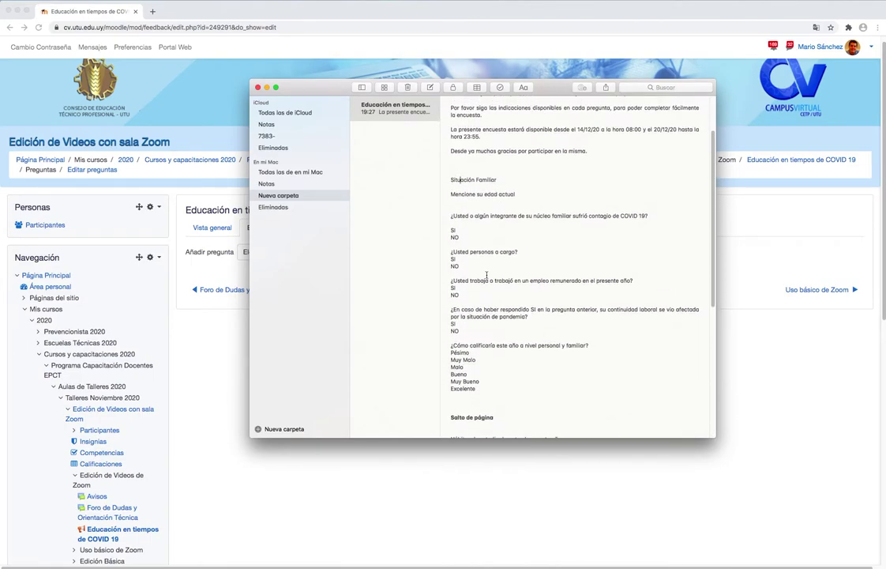
- Copy the heading "Situación Familiar" from the note and save it in the survey as an Etiqueta item at position 1
left_click_drag(489, 244, 446, 245)
key("super+c")
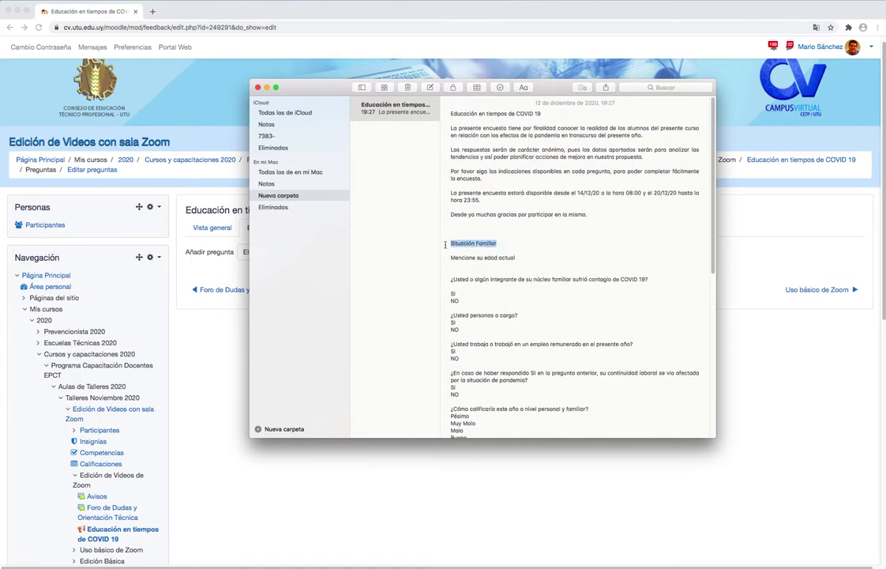
left_click(202, 324)
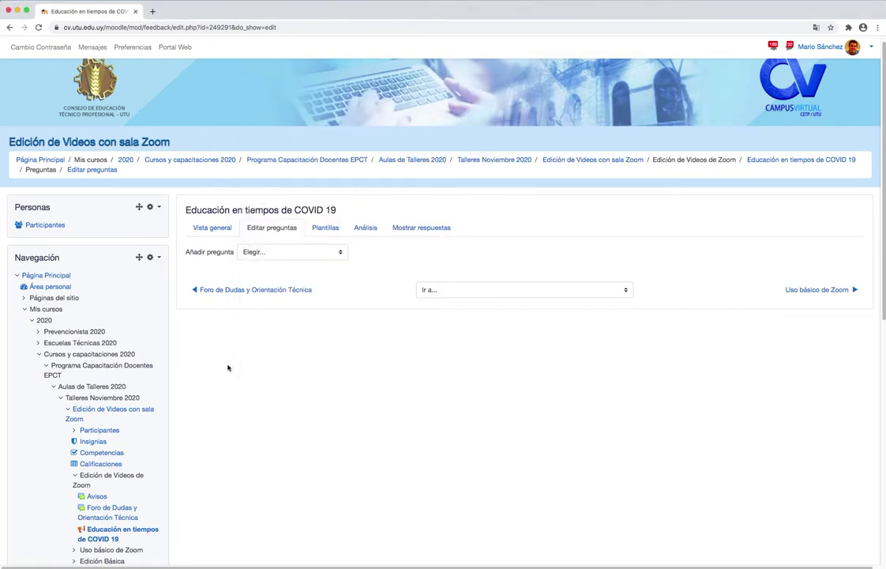
left_click(281, 251)
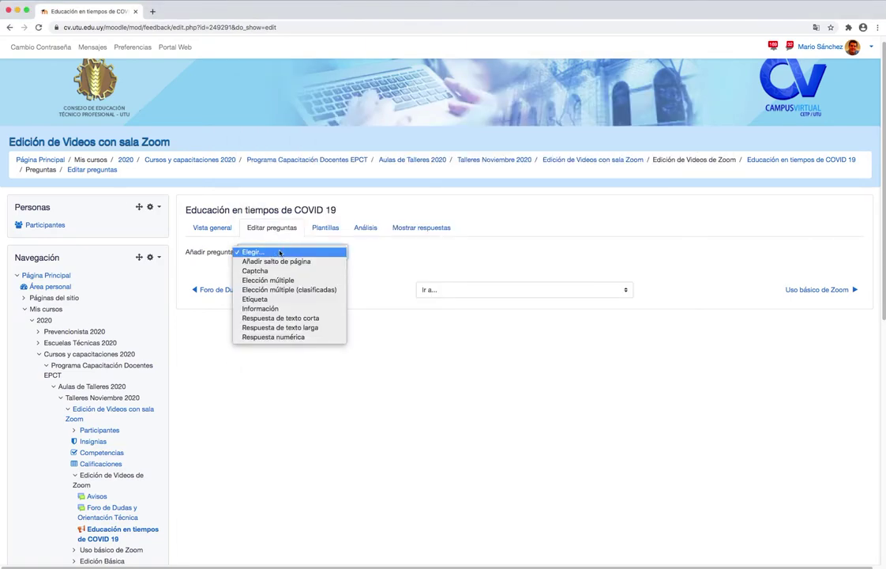
left_click(265, 300)
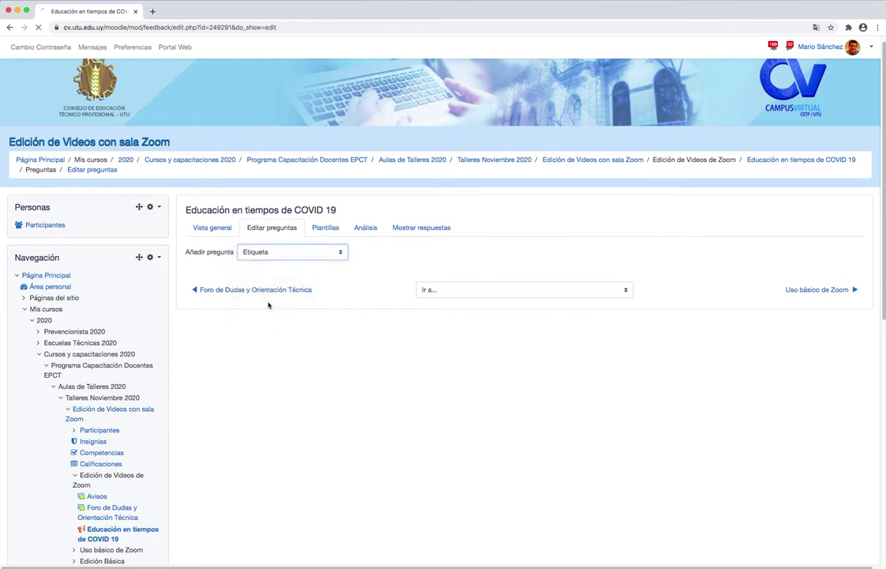
left_click(407, 300)
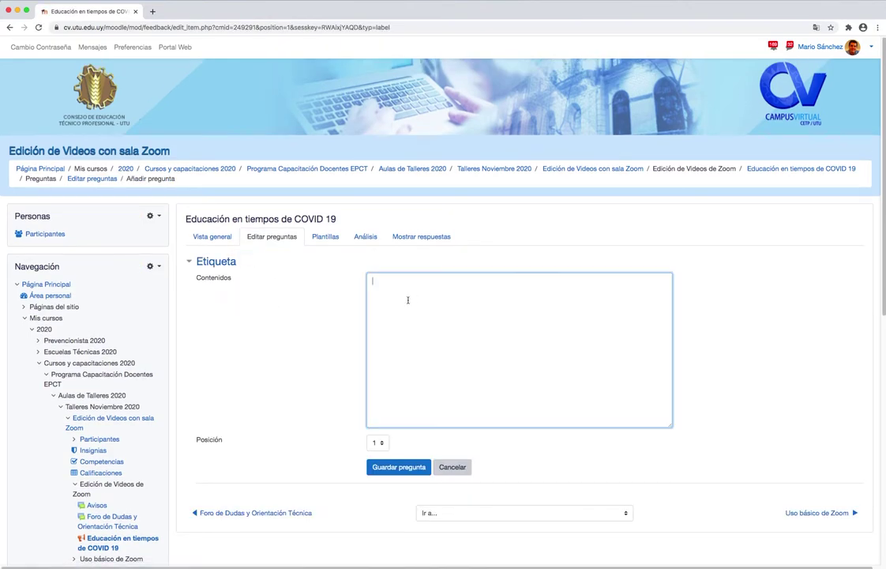
key("super+v")
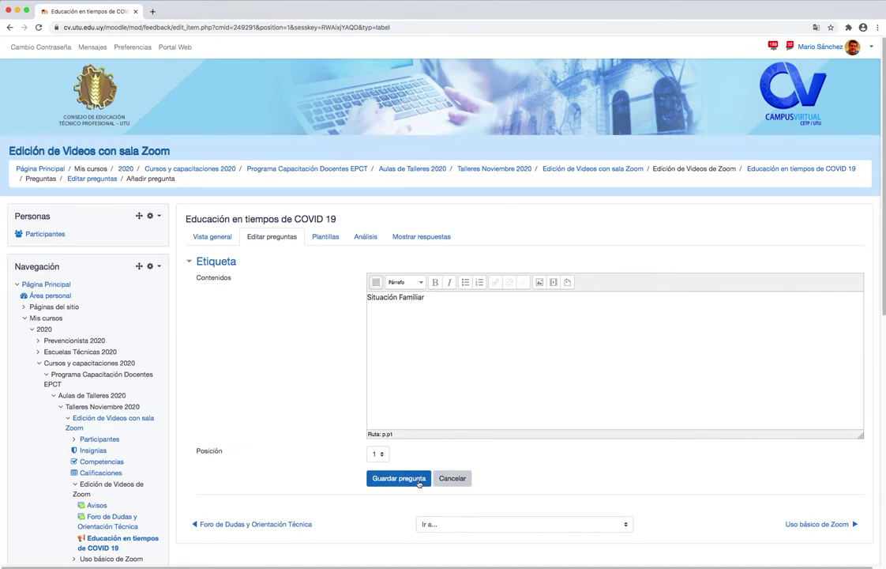
left_click(374, 454)
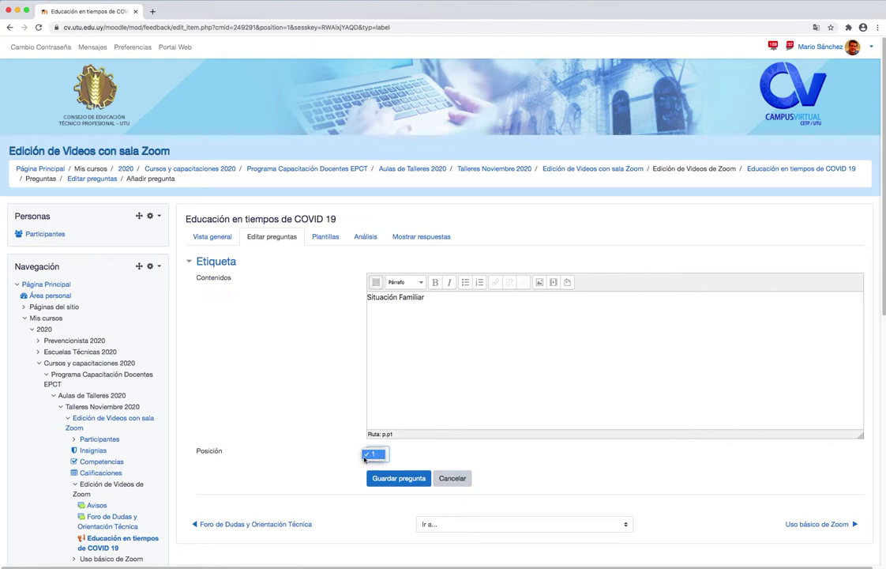
left_click(374, 455)
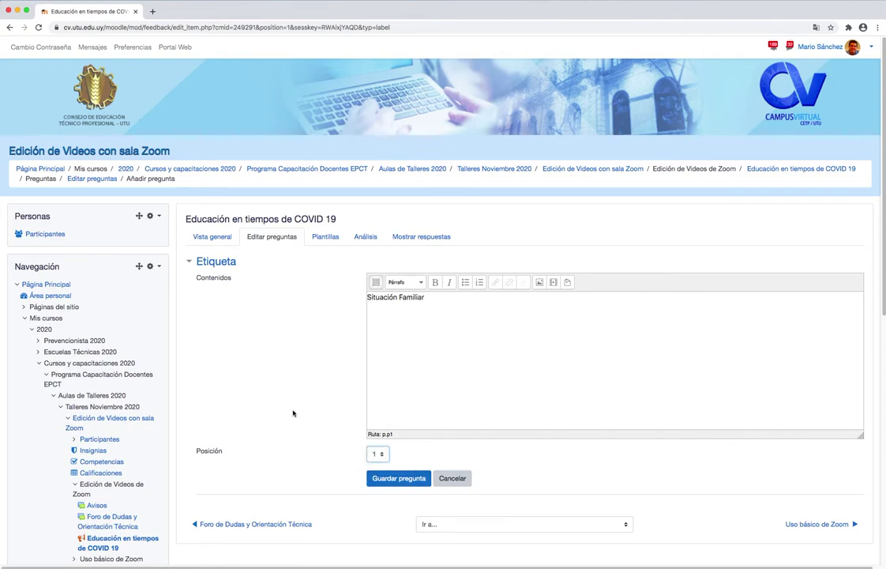
left_click(393, 482)
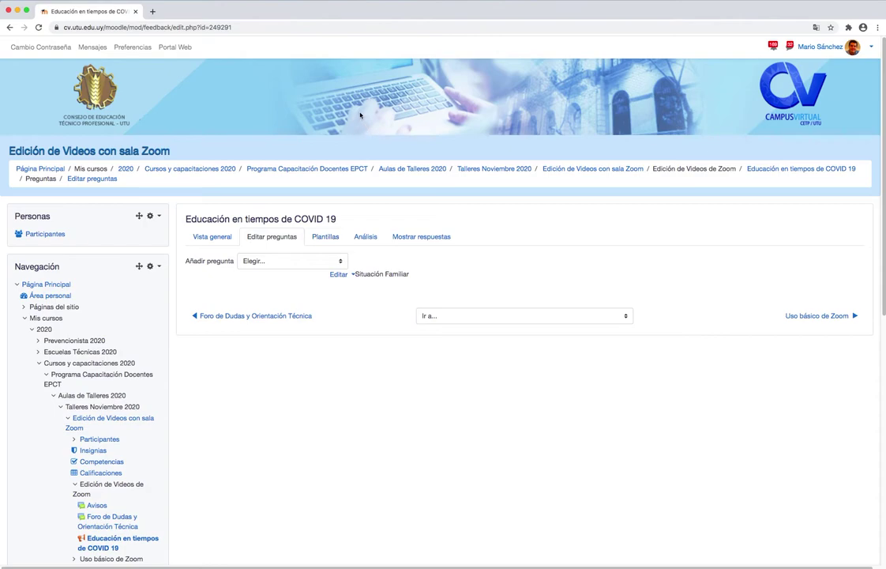
- Copy "Mencione su edad actual" from the note and start a new Respuesta numérica question in the survey
key("super+Tab")
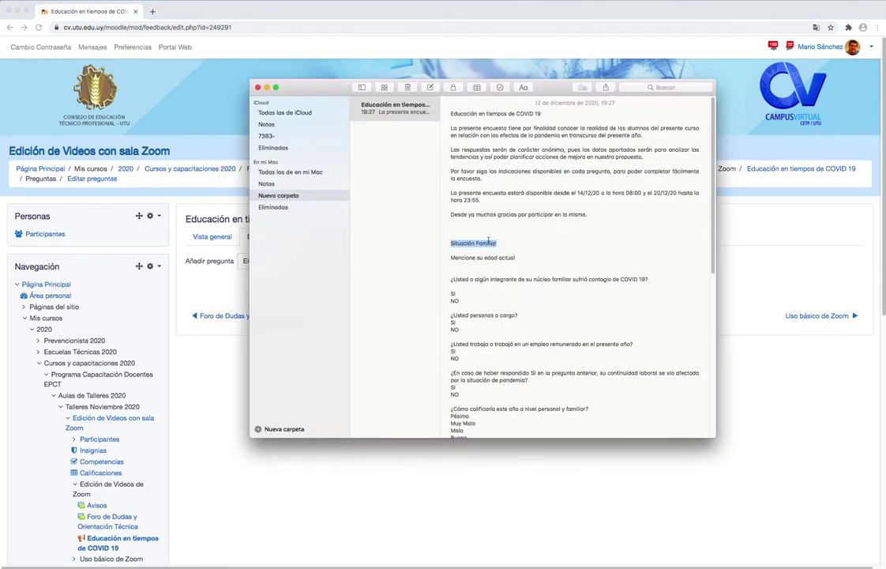
left_click_drag(451, 260, 515, 259)
key("super+c")
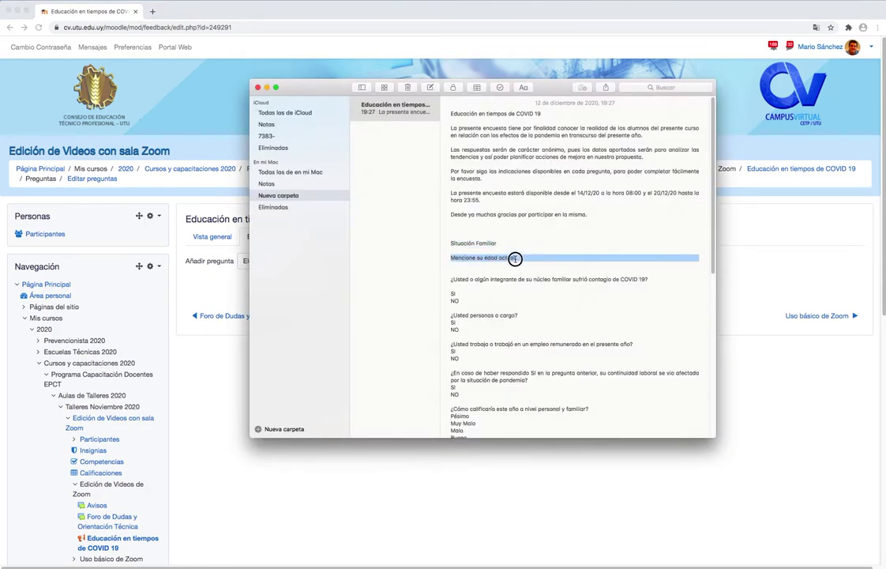
key("super+Tab")
left_click(274, 263)
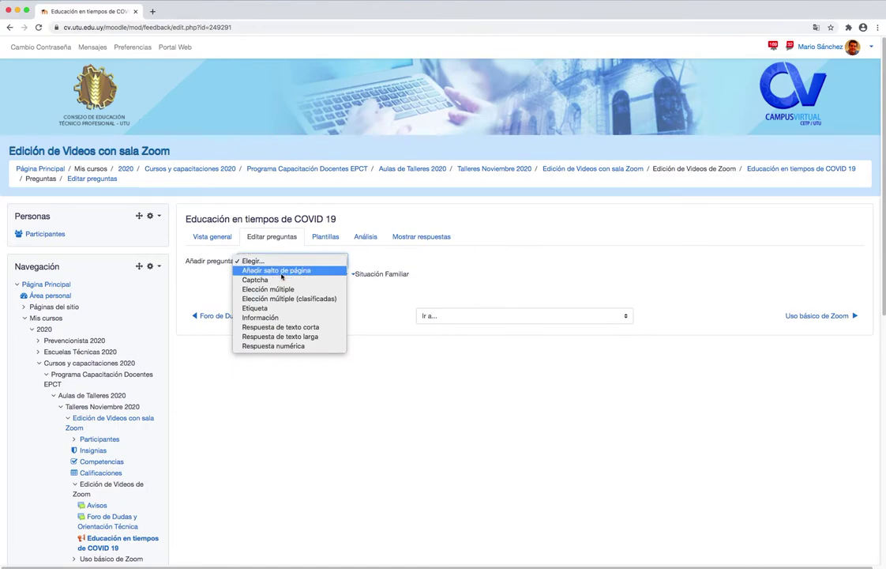
left_click(278, 347)
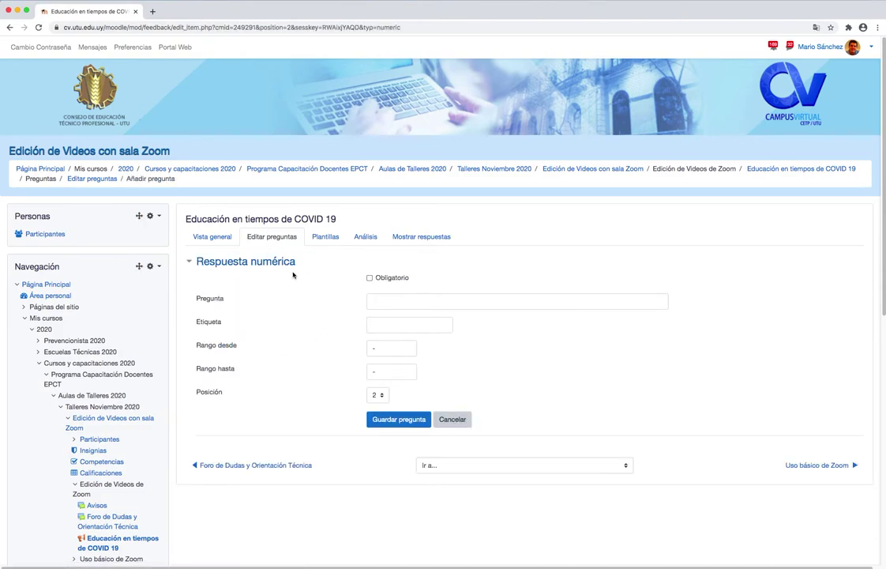
- Make the numeric question mandatory, enter "Mencione su edad actual" as its text and "Edad" as its label, and save it
left_click(369, 279)
left_click(385, 300)
key("super+v")
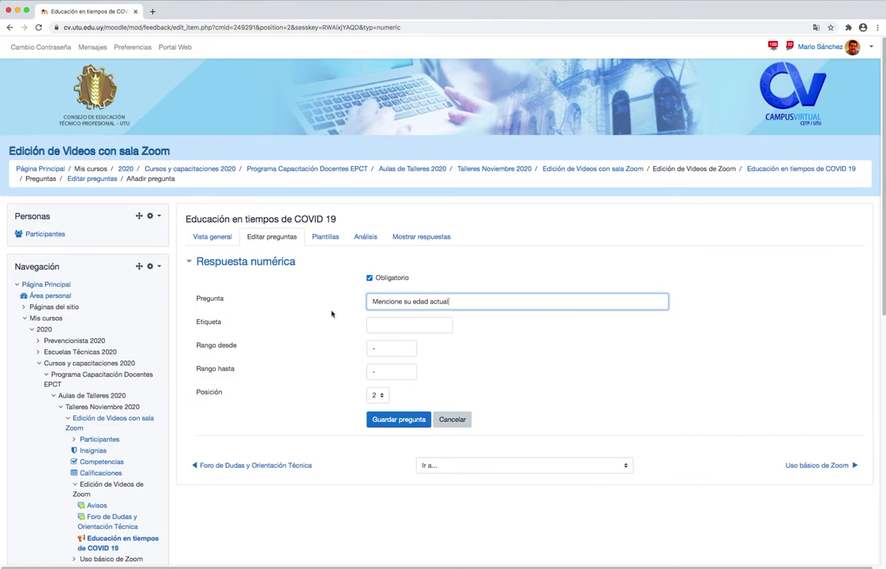
left_click(380, 324)
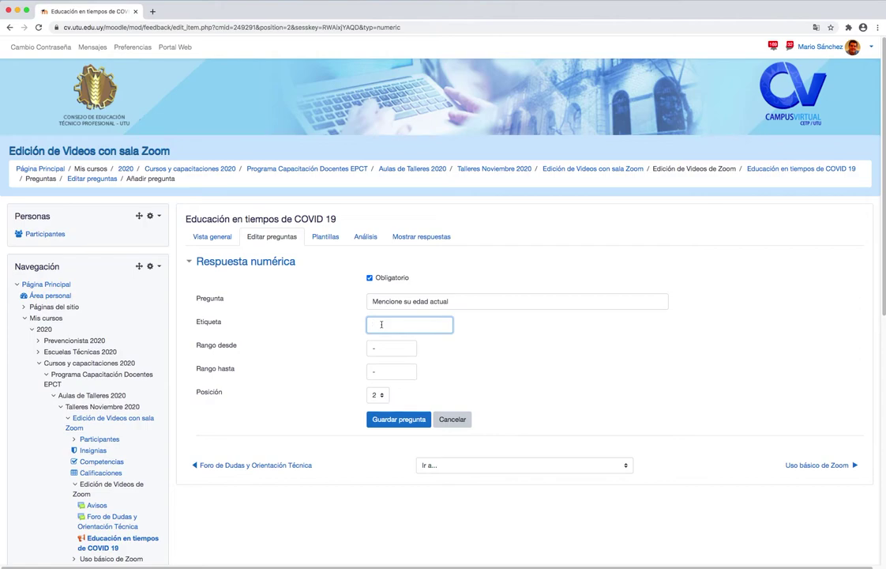
type("Edad")
left_click_drag(389, 348, 353, 352)
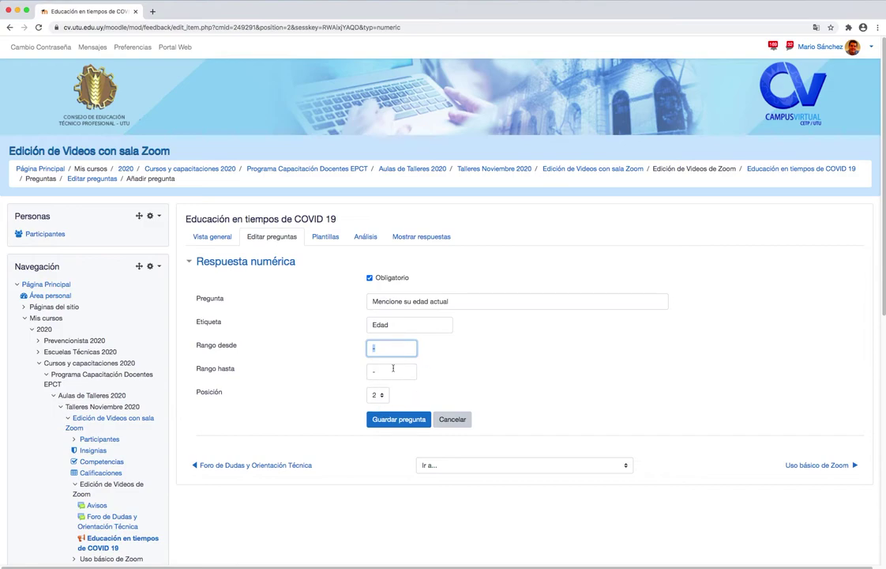
left_click(376, 419)
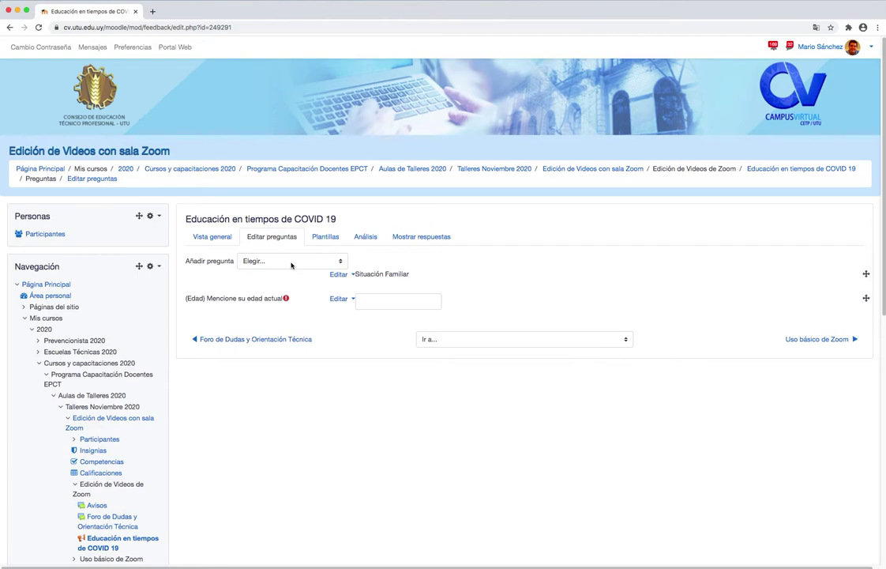
- Copy "¿Usted o algún integrante de su núcleo familiar sufrió contagio de COVID 19?" from the note and start a new Elección múltiple question
key("super+Tab")
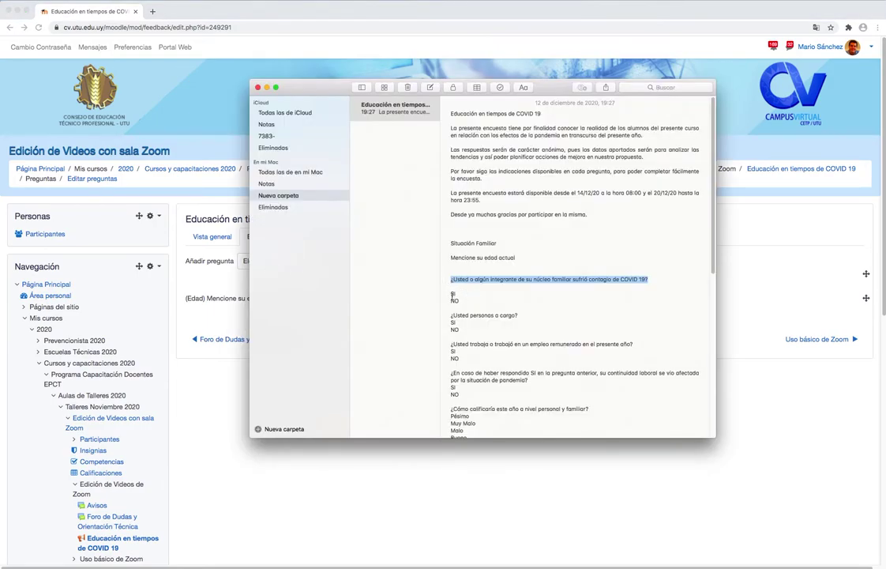
left_click(209, 278)
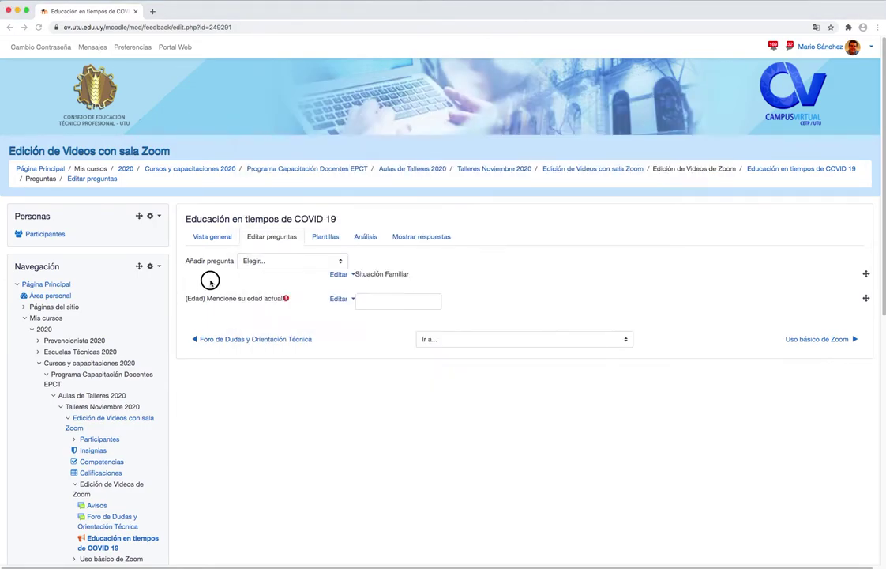
left_click(343, 264)
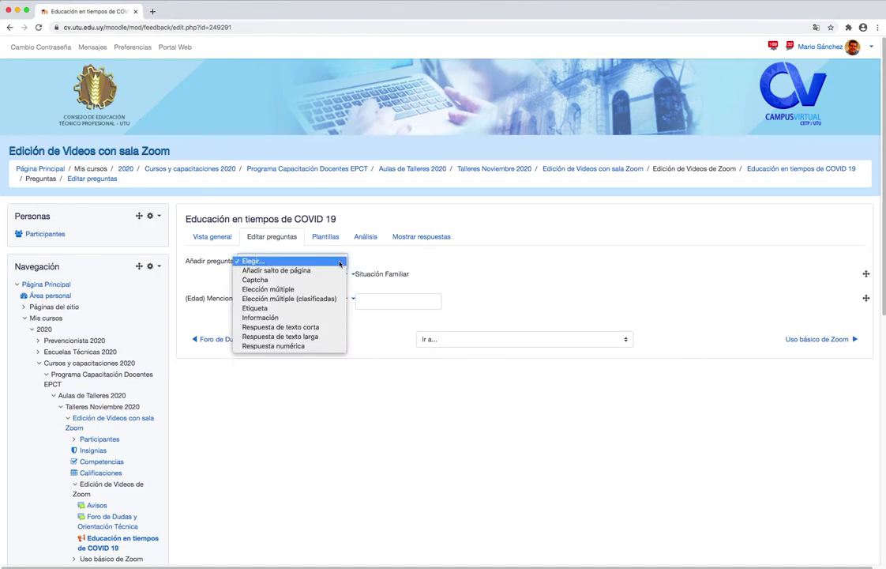
left_click(312, 290)
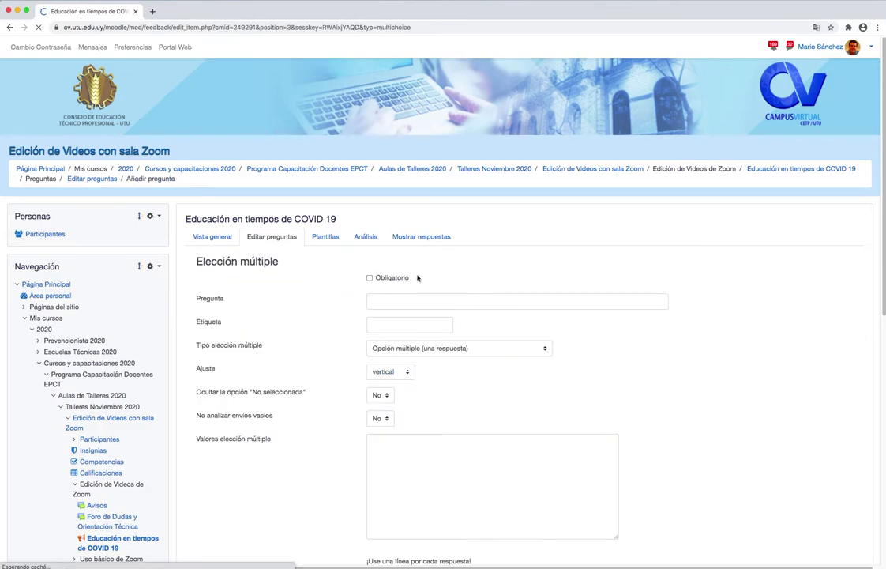
- Make the question mandatory, enter "¿Usted o algún integrante de su núcleo familiar sufrió contagio de COVID 19?" as its text and label it "Familiarcovid"
left_click(370, 278)
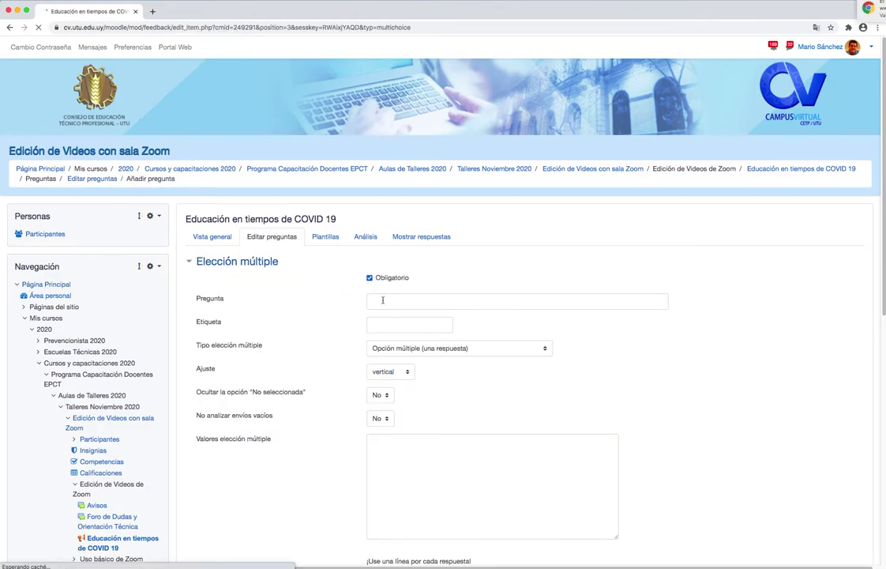
left_click(380, 302)
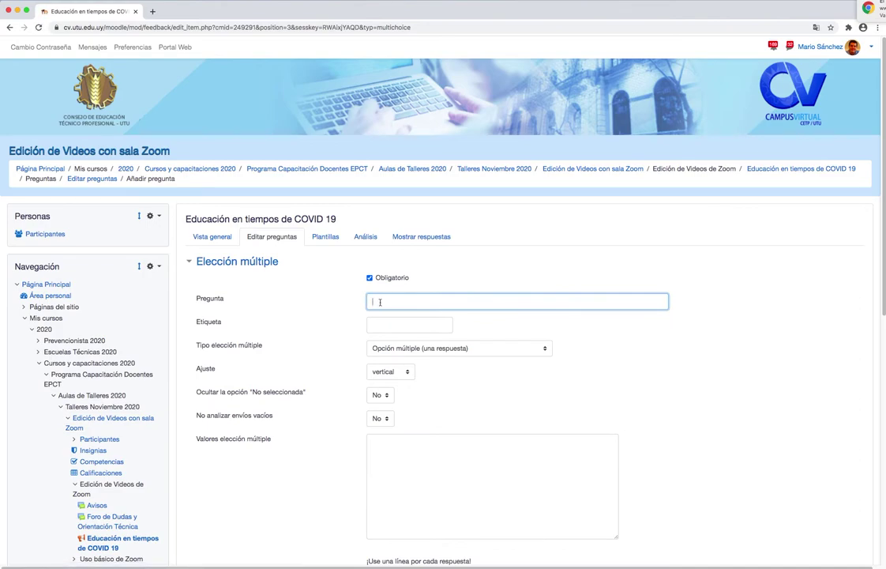
type("¿Usted o algún integrante de su núcleo familiar sufrió contagio de COVID 19?")
left_click(392, 325)
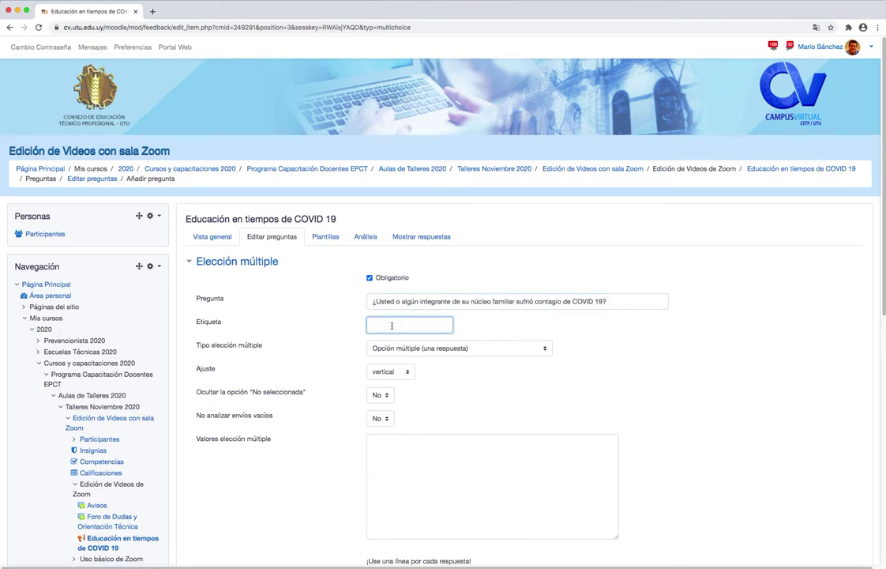
type("Familiarcovid")
- Set the question to hide the "No seleccionada" option and enter Si and No as answer values on separate lines
left_click(387, 397)
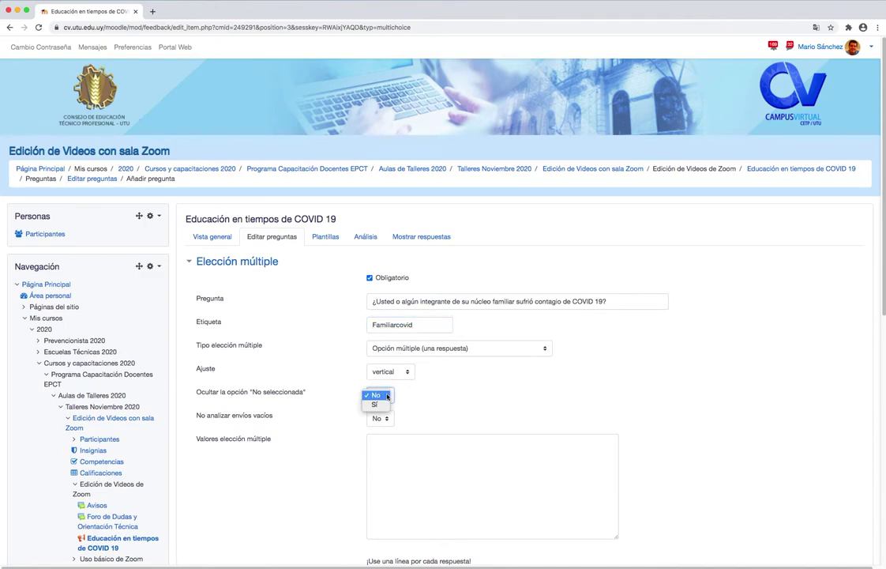
left_click(381, 405)
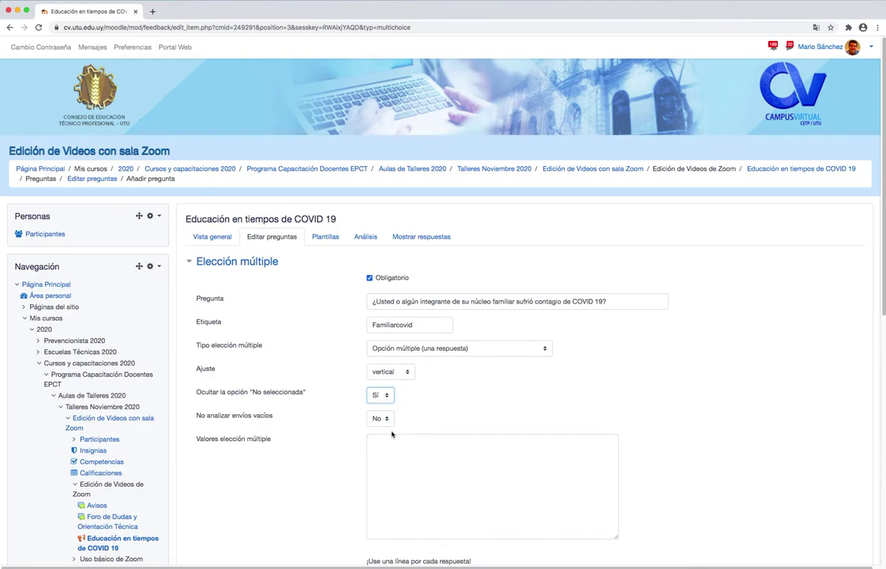
left_click(383, 449)
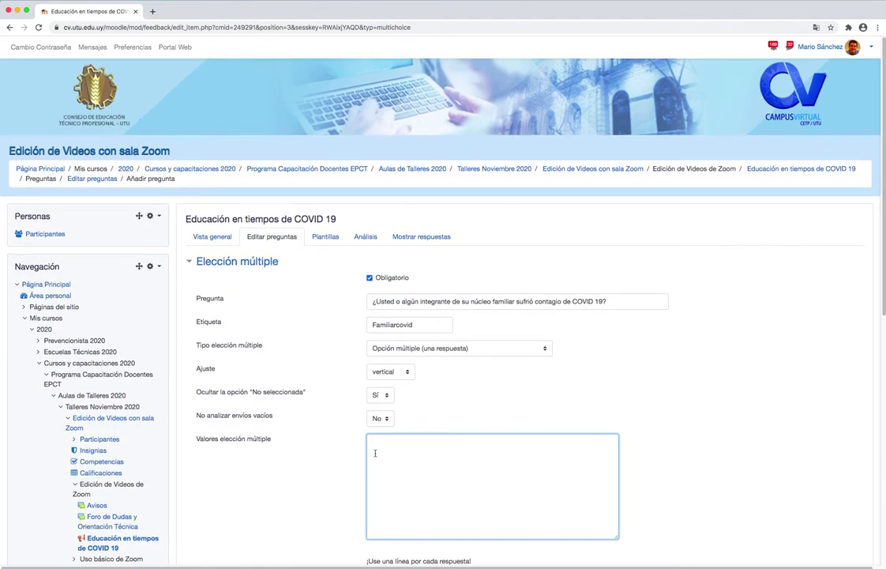
type("Si")
- Leave the Familiarcovid question without a dependency on another item and save it at position 3
scroll(413, 470, "down", 3)
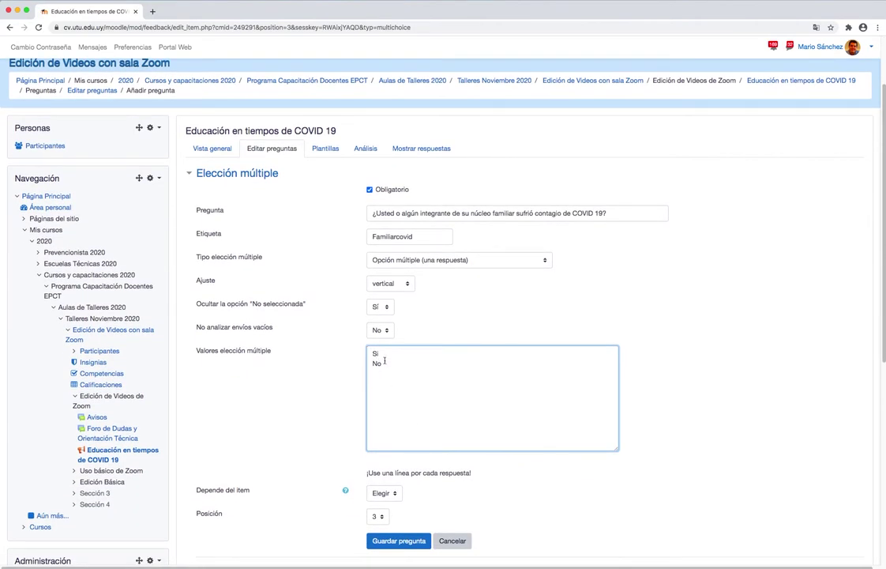
left_click_drag(366, 473, 476, 475)
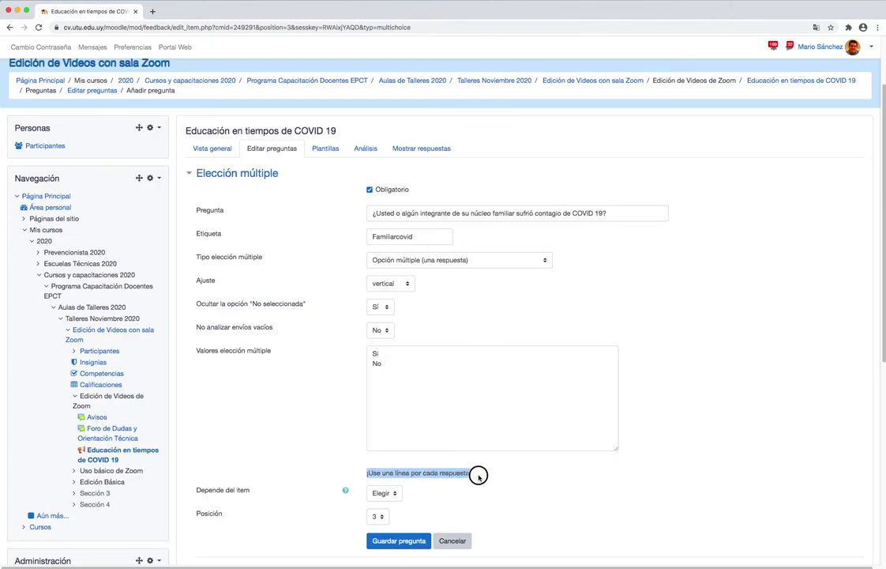
left_click(490, 476)
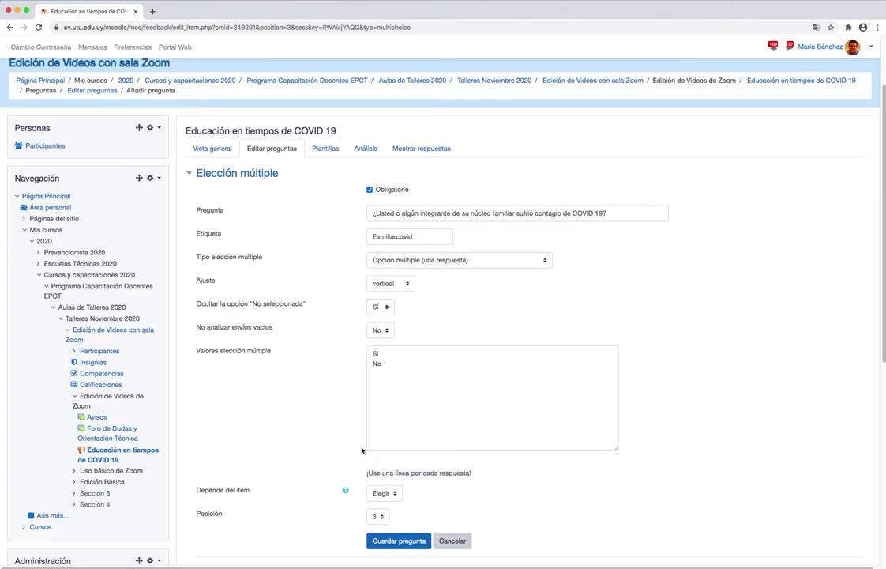
left_click(382, 494)
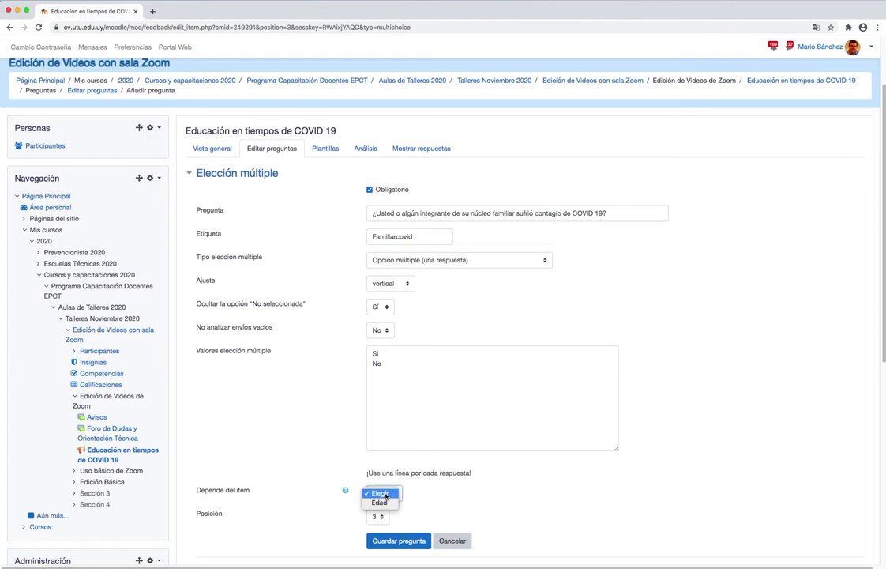
left_click(381, 493)
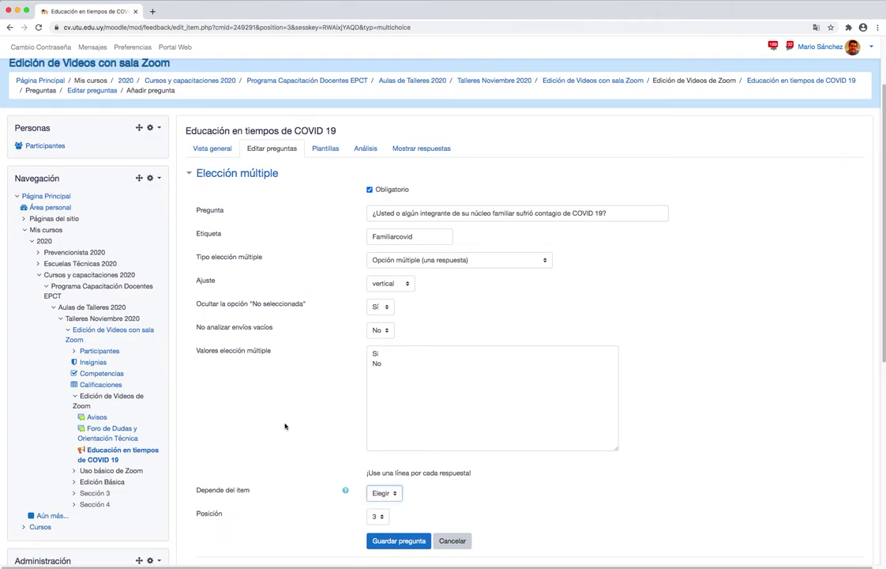
scroll(284, 427, "down", 3)
left_click(393, 454)
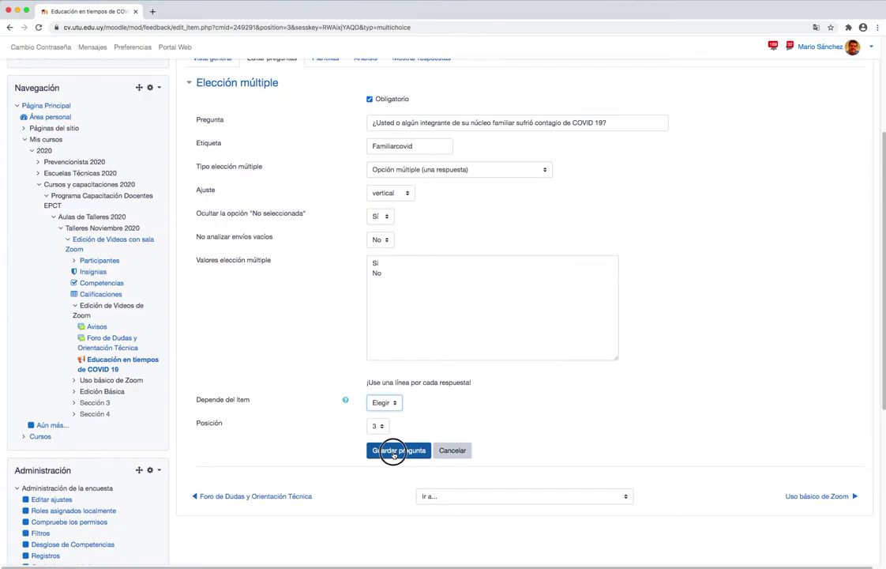
- Add and save an Elección múltiple question "¿Usted tiene personas a cargo?" labelled "Personas", hiding "No seleccionada" and offering the answers Si and No
left_click(338, 259)
left_click(324, 291)
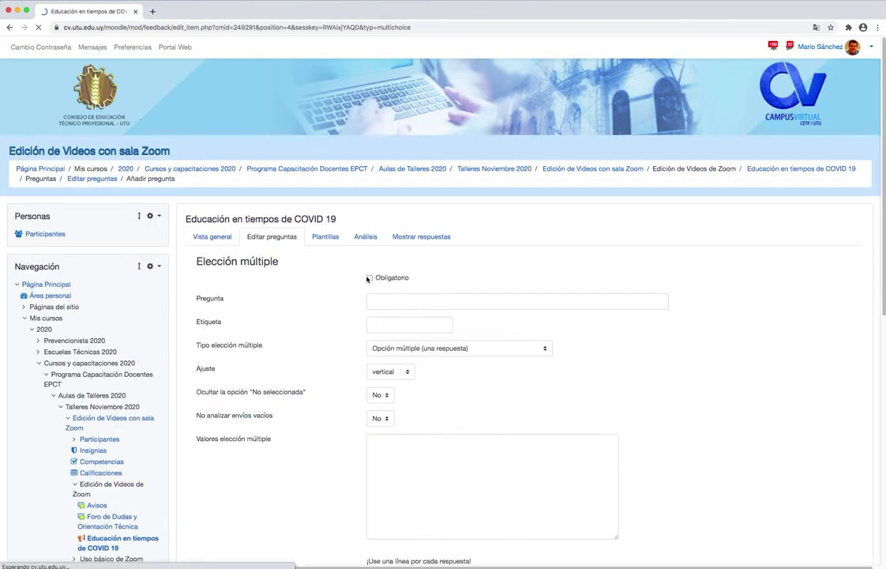
left_click(390, 302)
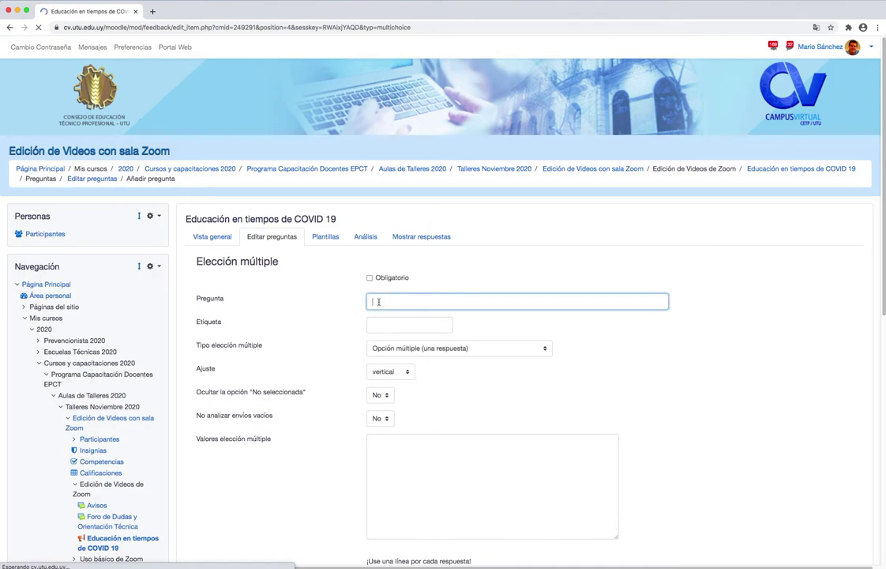
type("¿Usted o algún integrante de su núcleo familiar sufrió contagio de COVID 19?")
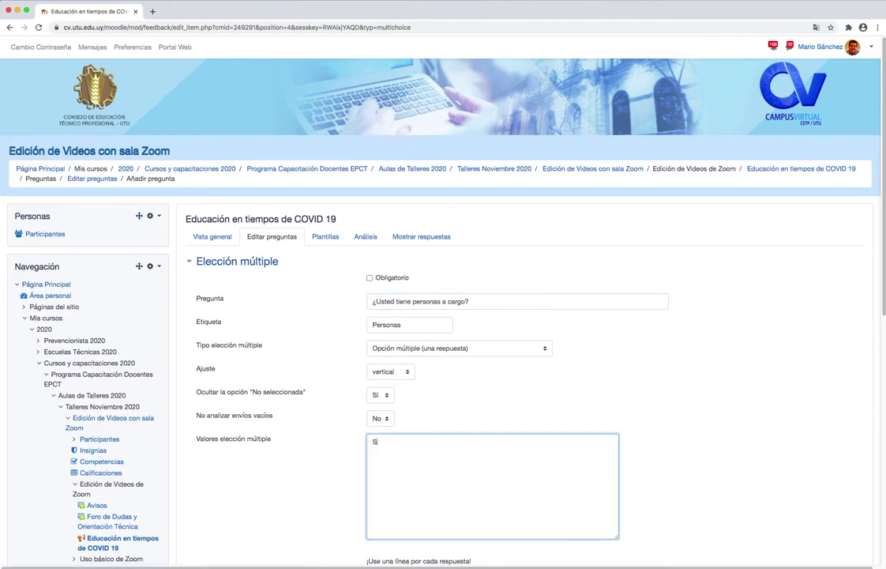
key("Return")
type("No")
scroll(393, 420, "down", 5)
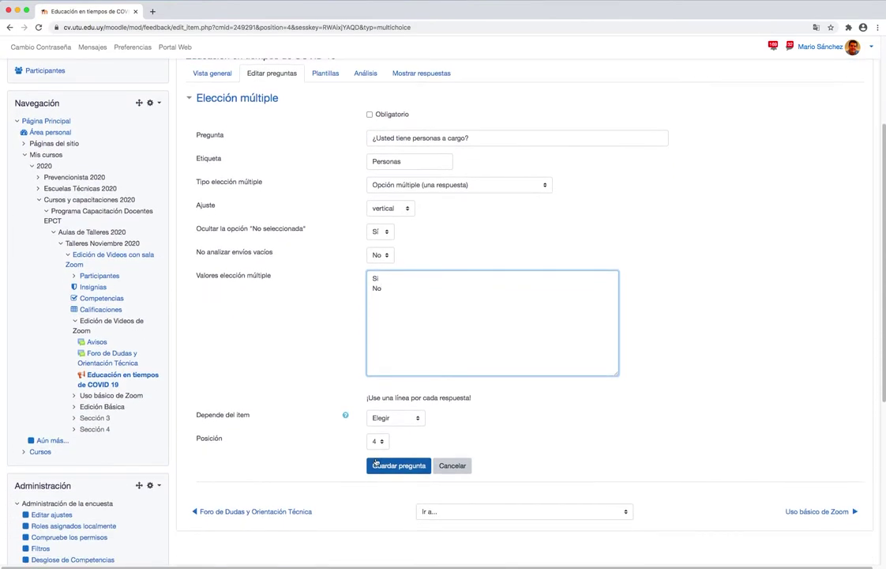
left_click(389, 465)
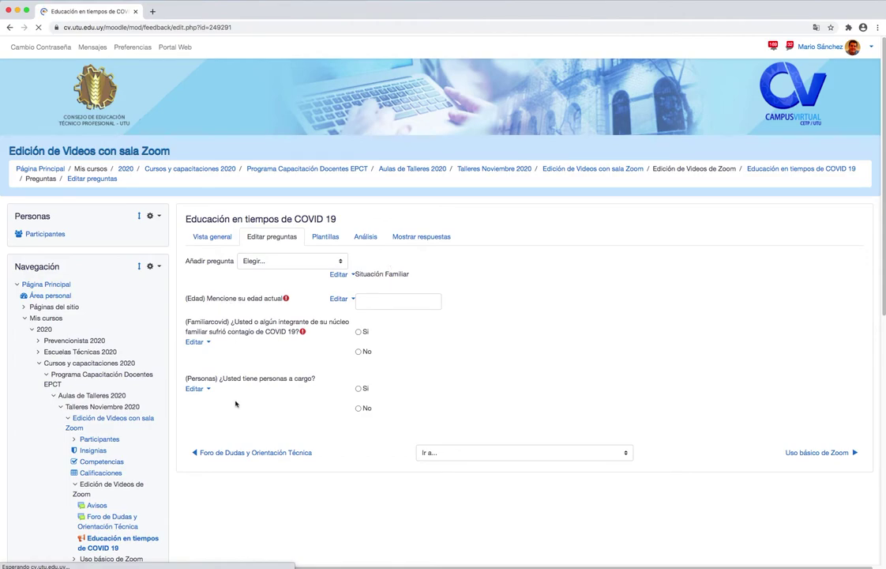
- Copy "¿Usted trabaja o trabajó en un empleo remunerado en el presente año?" from the note and start another Elección múltiple question
key("super+Tab")
left_click_drag(459, 349, 622, 348)
key("super+c")
key("super+Tab")
left_click(291, 261)
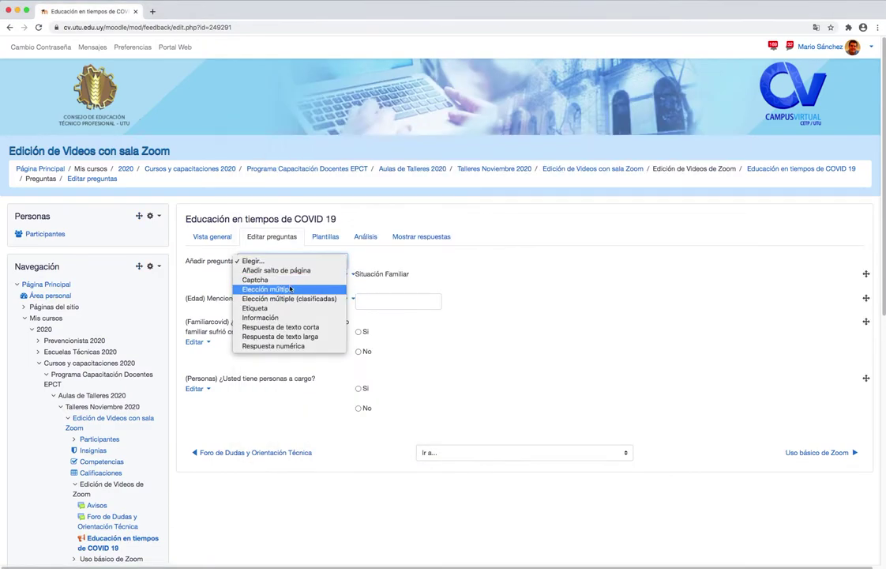
left_click(290, 290)
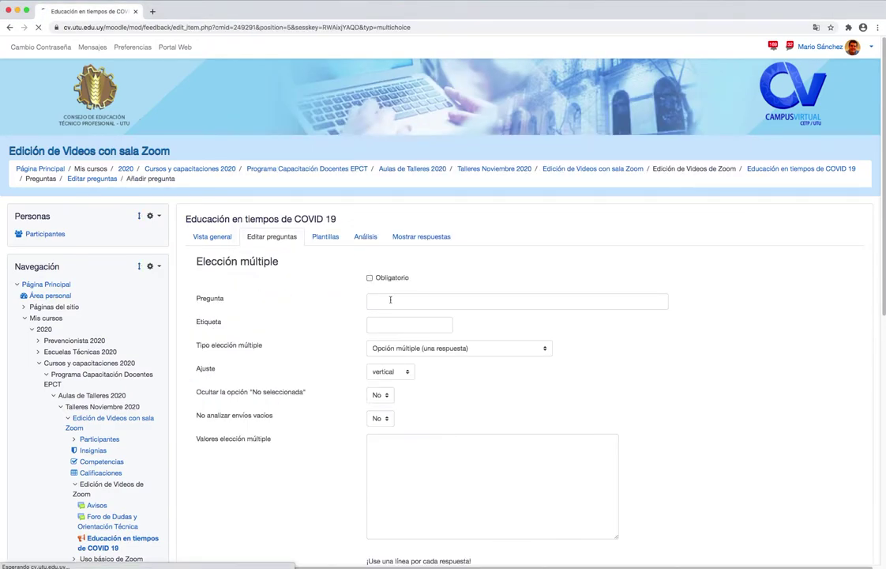
- Make the question mandatory, insert the copied text about paid employment as the question and label it "Trabajo"
left_click(381, 304)
key("super+v")
left_click(395, 325)
type("Trabajo")
- Hide the "No seleccionada" option for the Trabajo question, enter the answers Si and No, and save it at position 5
left_click(378, 395)
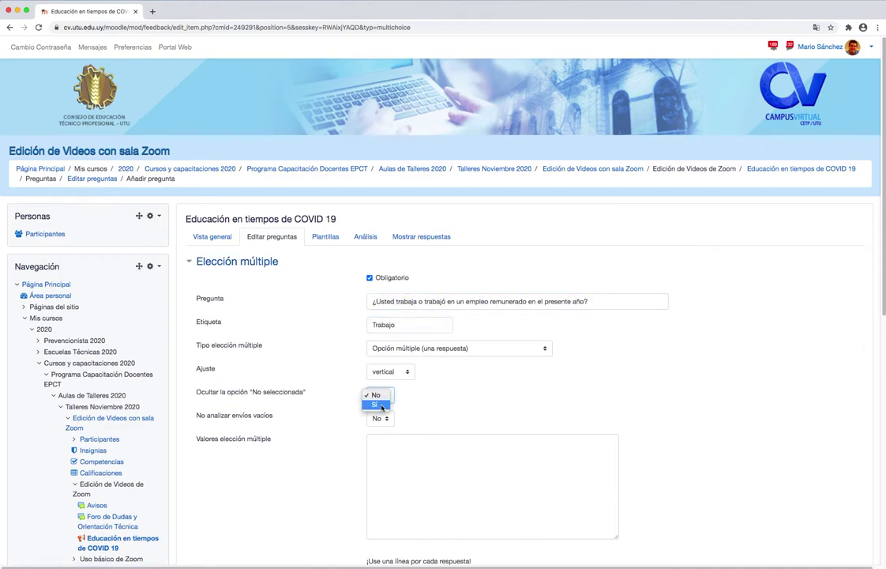
left_click(382, 406)
left_click(385, 445)
type("Sí No")
scroll(384, 448, "down", 5)
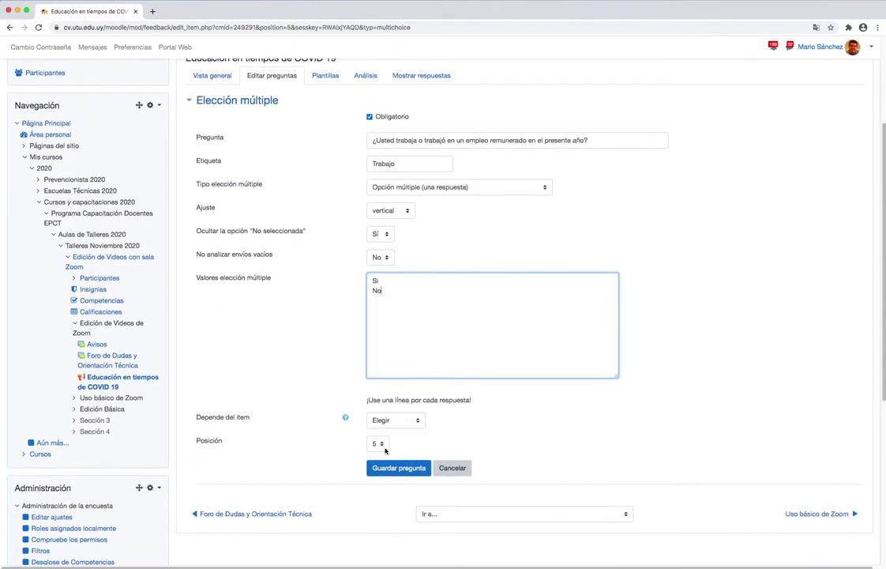
left_click(385, 468)
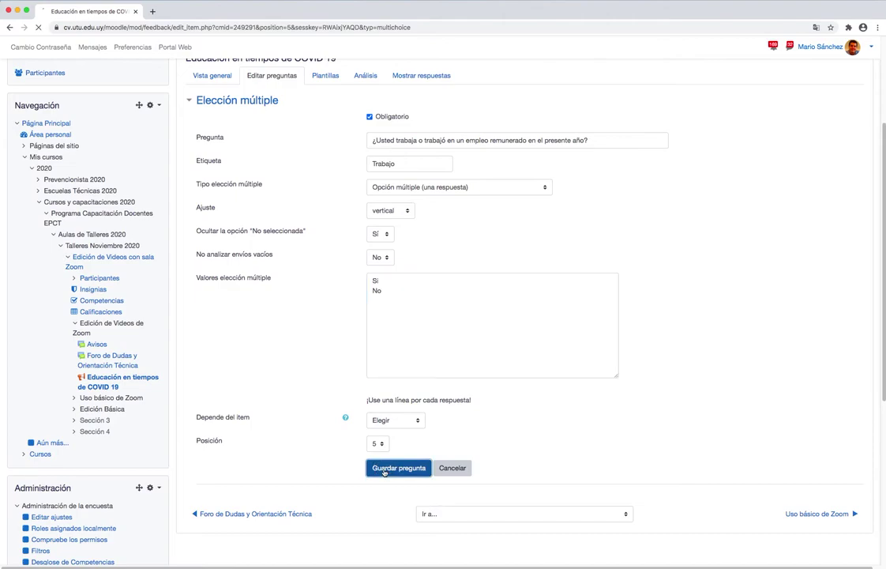
- Copy the "¿En caso de haber respondido SI en la pregunta anterior..." question from the note into a new Elección múltiple question labelled "Trabajo2"
key("super+Tab")
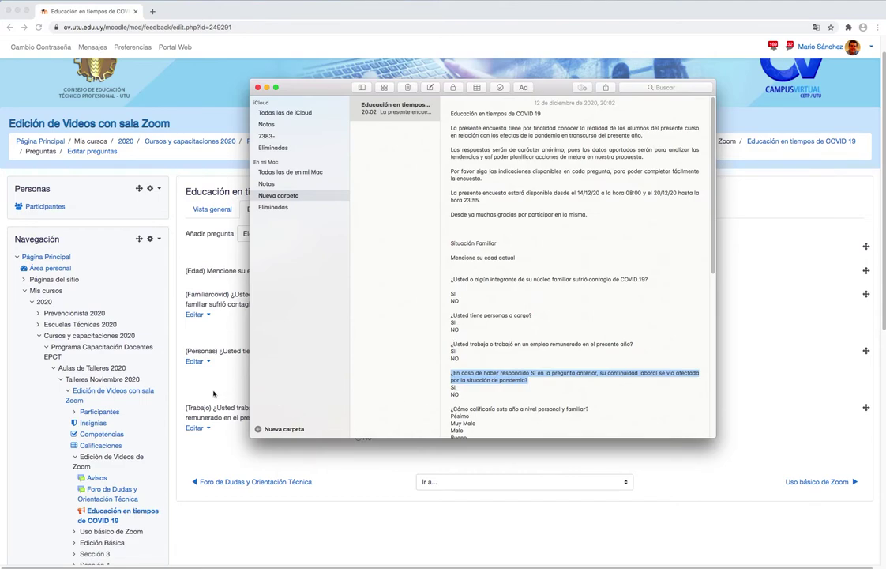
left_click(196, 342)
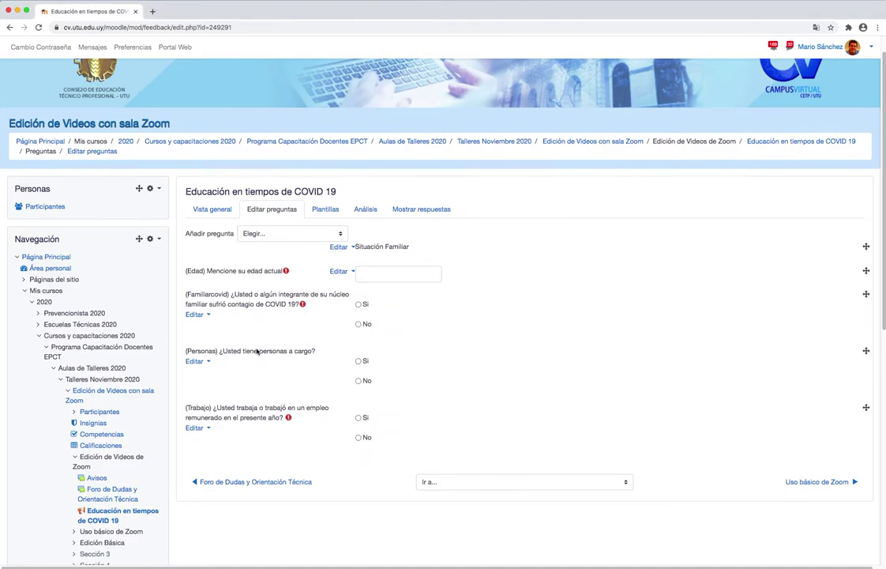
left_click(246, 233)
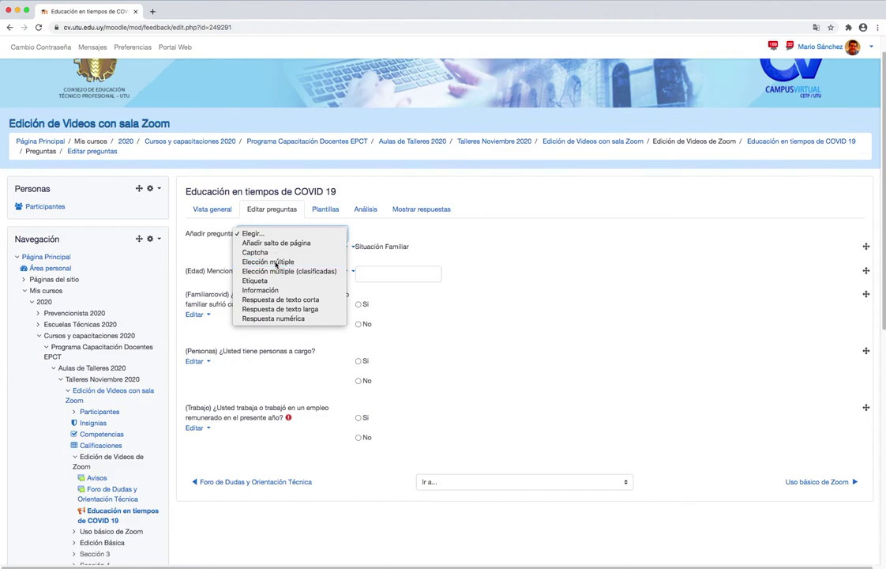
left_click(277, 263)
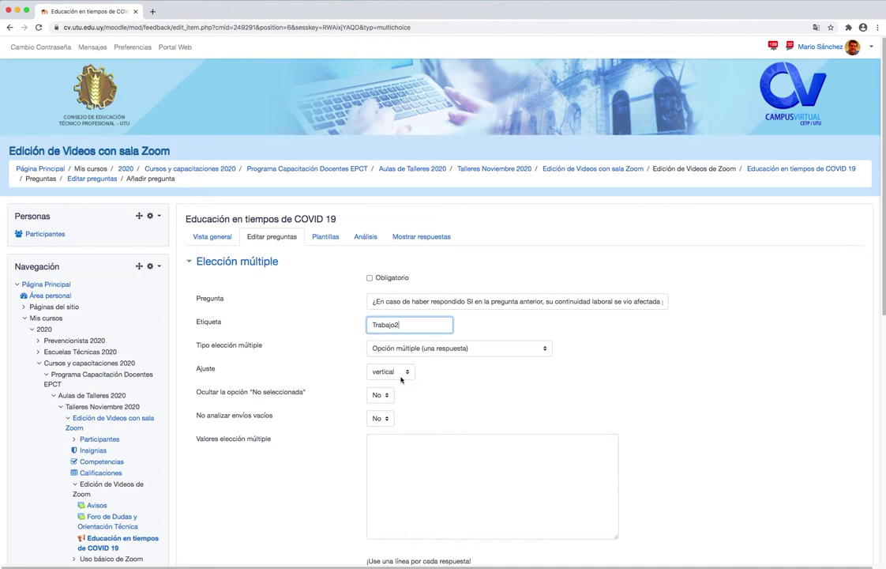
- Hide the "No seleccionada" option for the Trabajo2 question and enter Si and No as its answer values
left_click(380, 394)
left_click(379, 404)
left_click(386, 455)
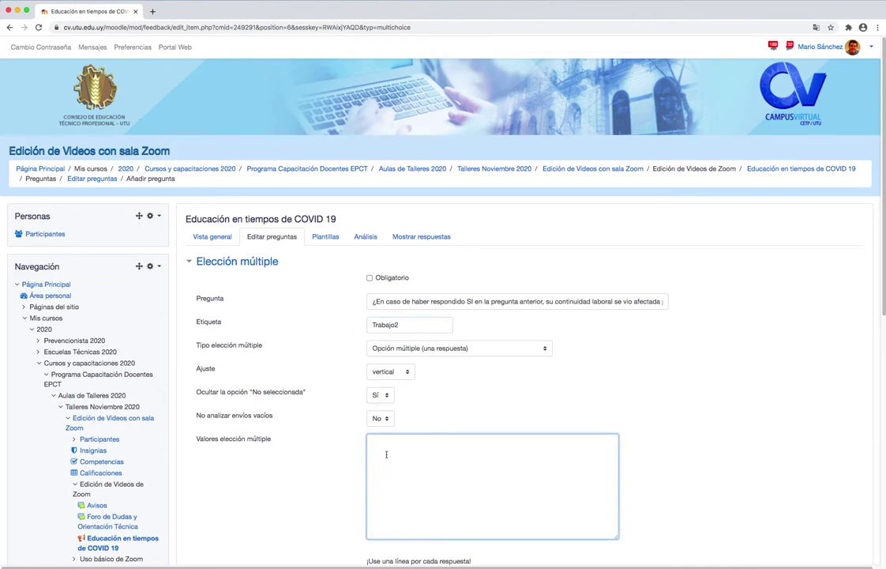
type("Sí No")
- Make the Trabajo2 question depend on the item Trabajo with the value "Si"
scroll(386, 454, "down", 5)
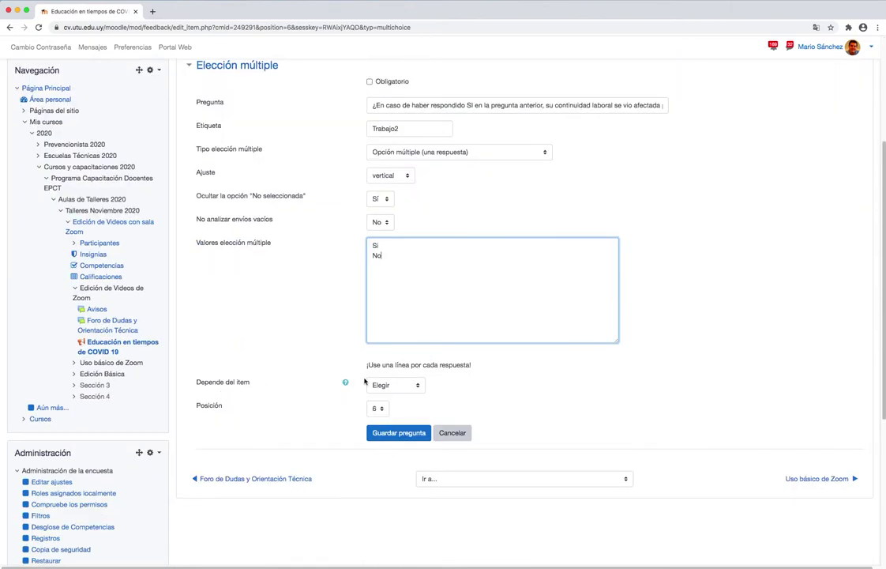
left_click(418, 385)
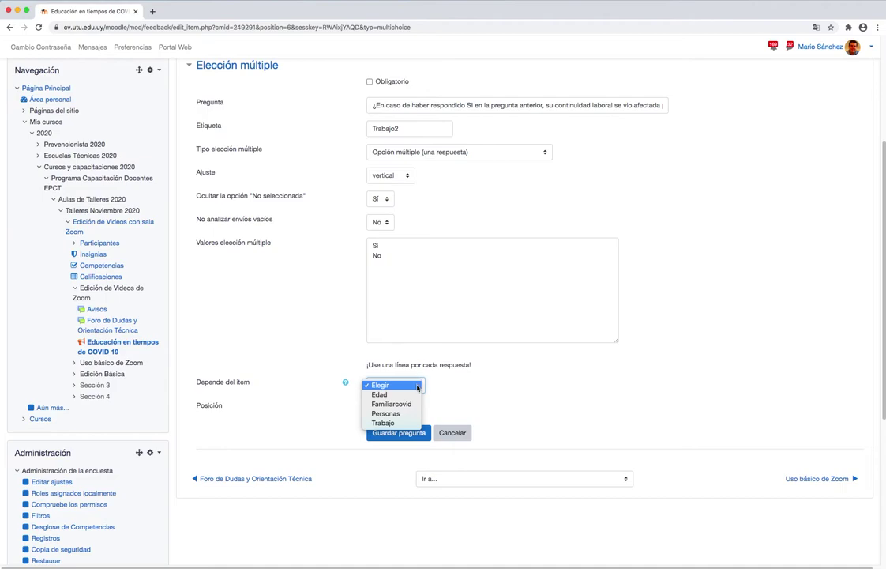
left_click(381, 424)
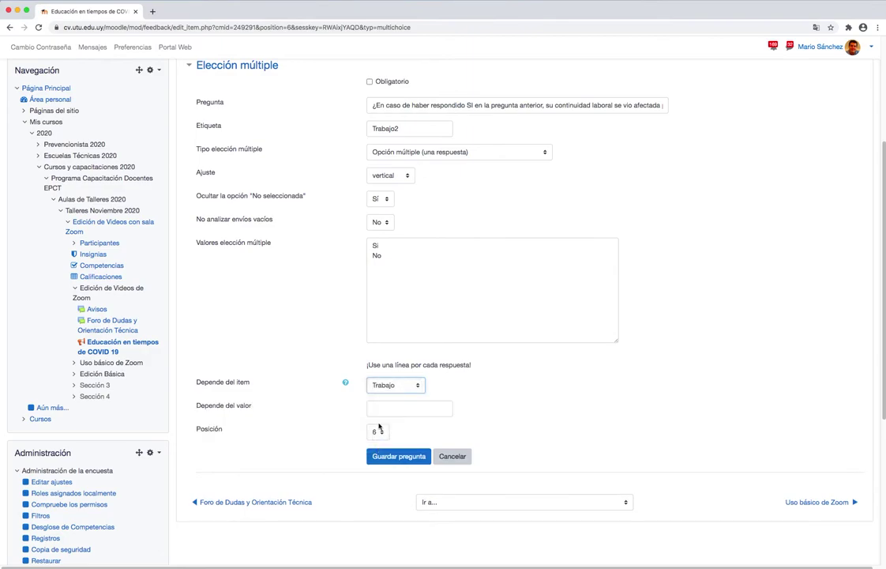
left_click(377, 407)
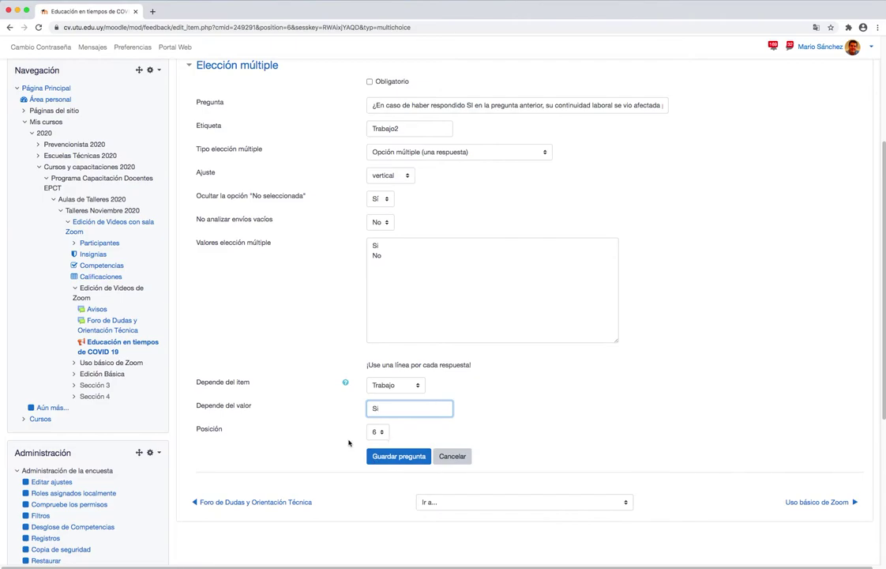
- Save the Trabajo2 question at position 6
left_click(377, 458)
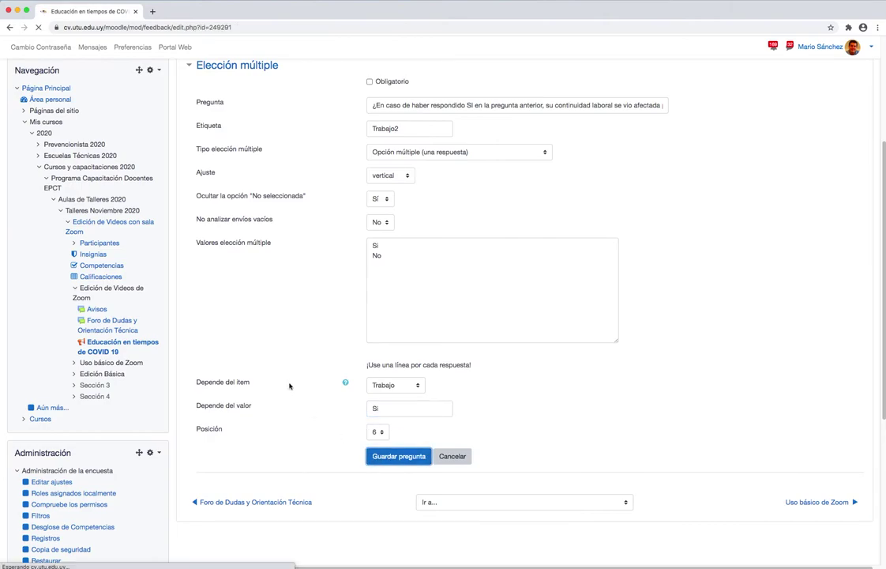
scroll(289, 385, "down", 3)
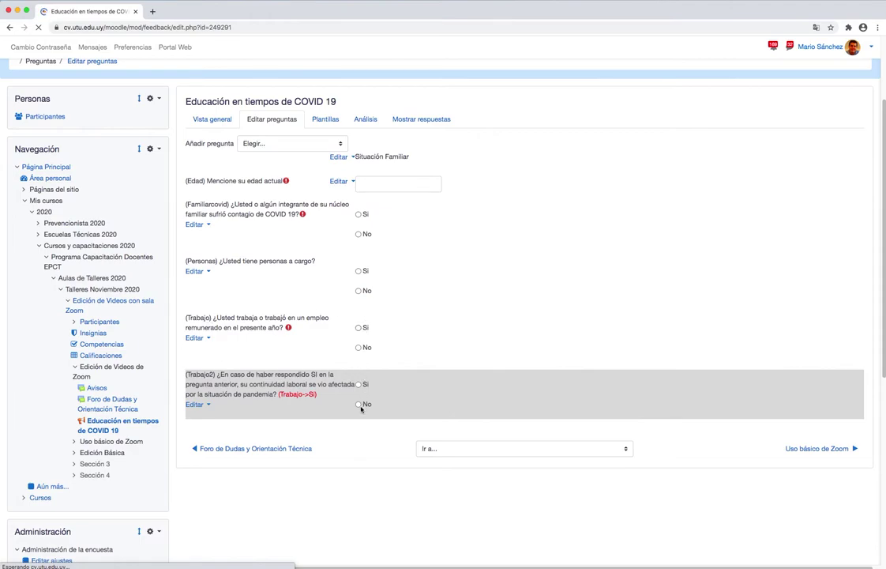
- Add a required Elección múltiple question "¿Cómo calificaría este año a nivel personal y familiar?" with the label "Año"
left_click(281, 144)
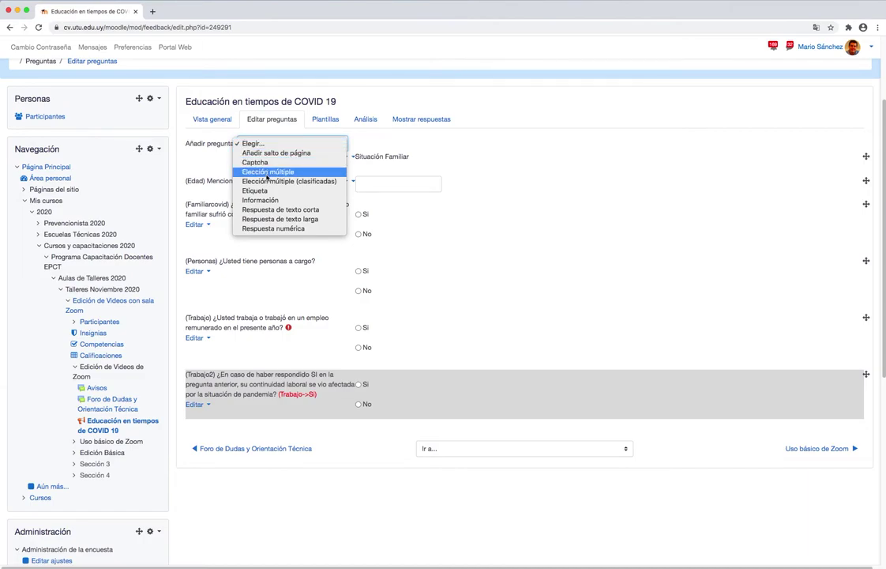
left_click(267, 172)
type("¿Cómo calificaría este año a nivel personal y familiar?")
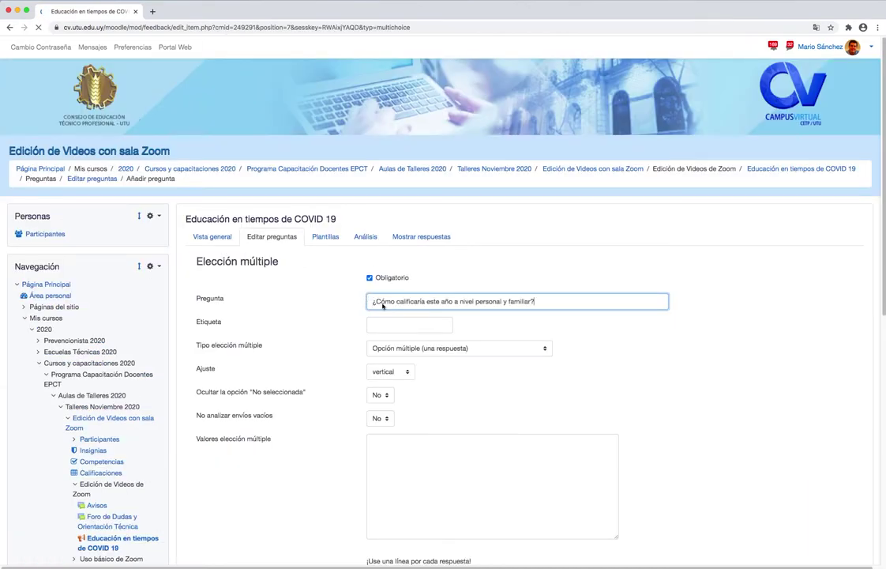
left_click(385, 323)
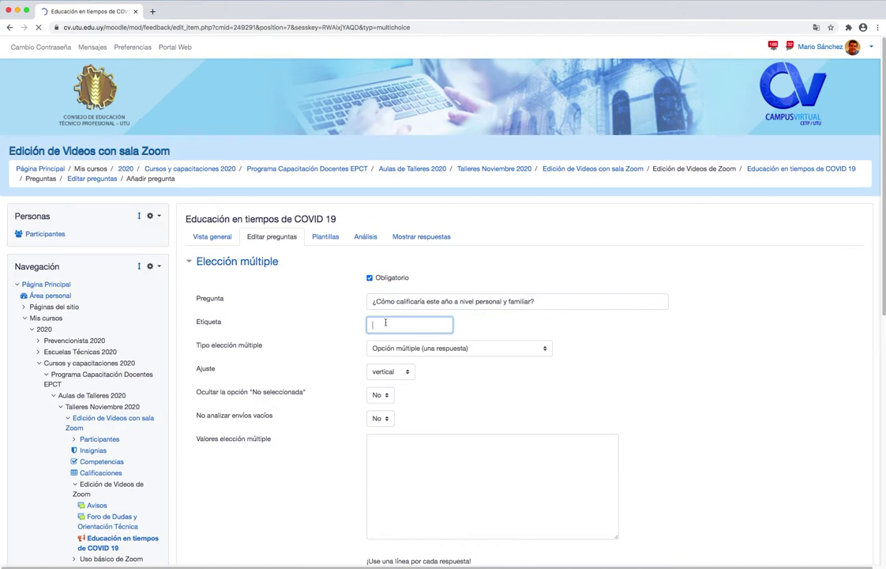
type("Año")
- Make the Año question a single-answer "lista desplegable" and copy its answer values, Pésimo through Excelente, from the note
left_click(508, 348)
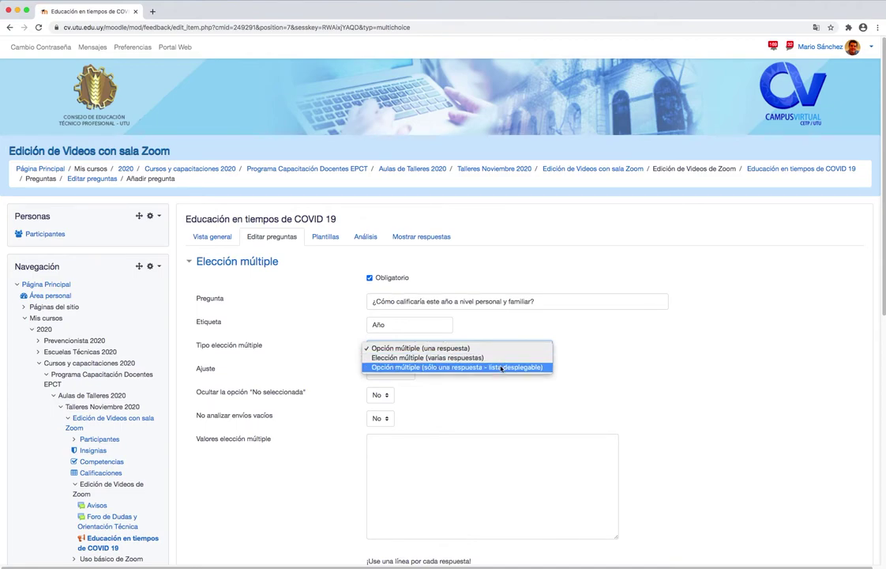
left_click(501, 368)
scroll(323, 421, "down", 1)
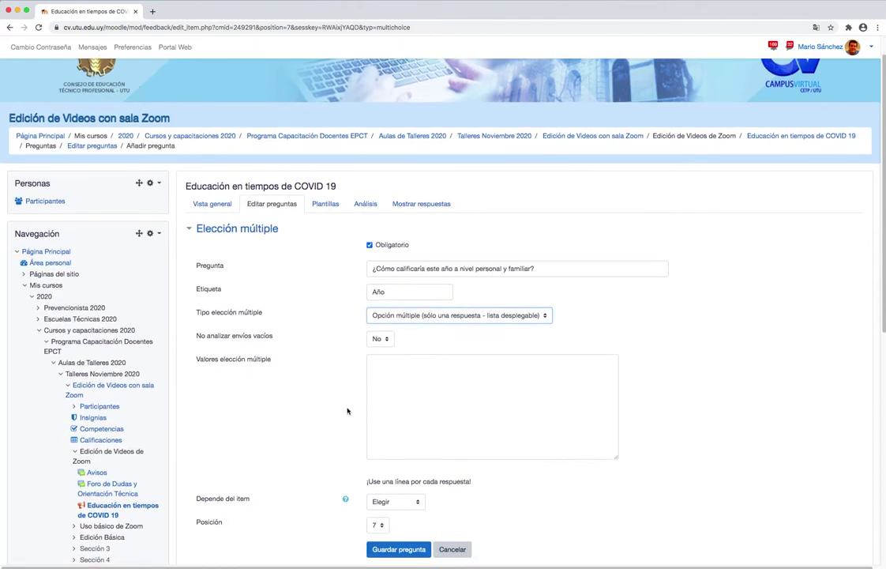
key("super+Tab")
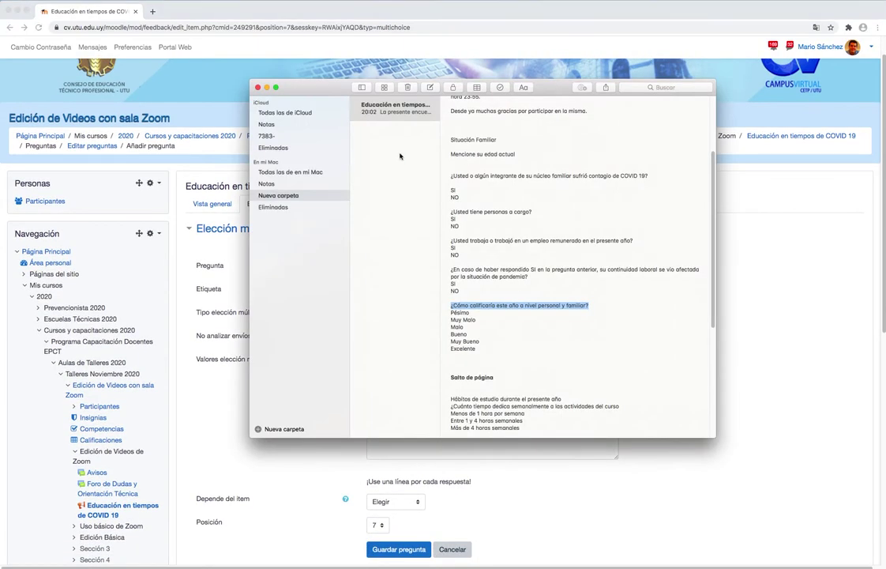
left_click_drag(451, 313, 481, 349)
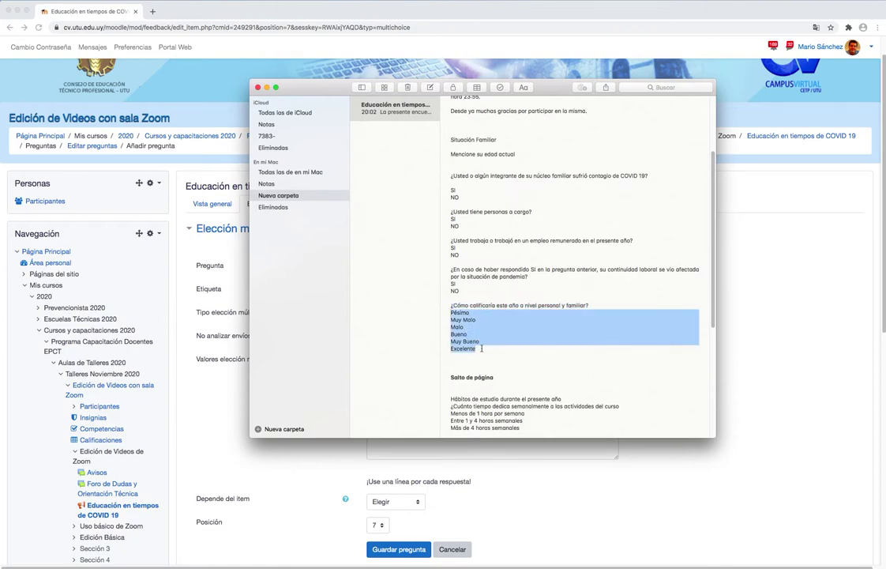
key("super+c")
key("super+Tab")
key("super+v")
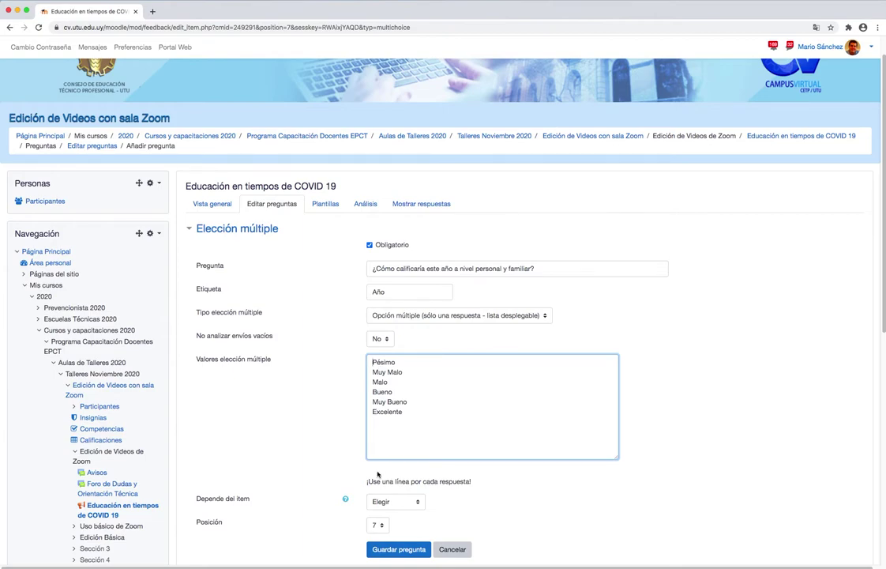
- Save the Año question at position 7 and review the answers in its drop-down list
scroll(376, 515, "down", 1)
scroll(376, 515, "down", 2)
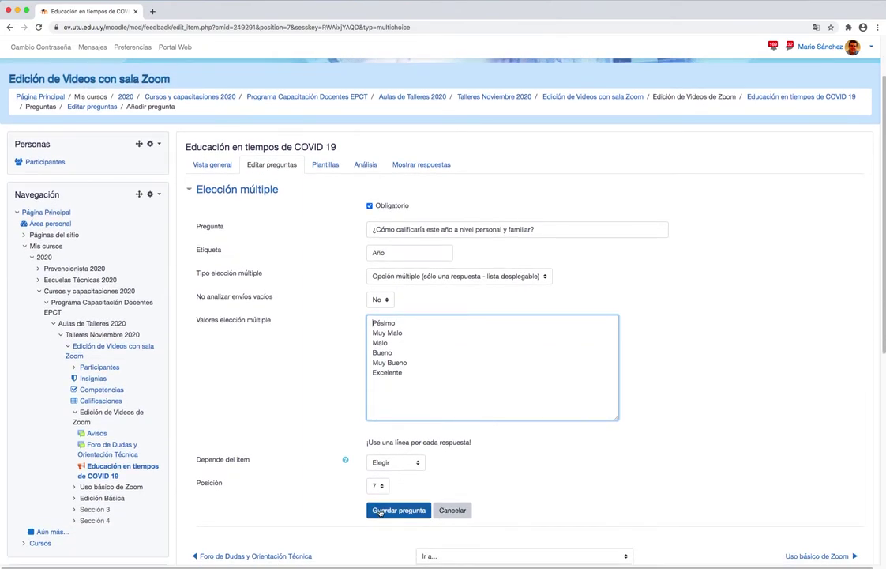
left_click(380, 511)
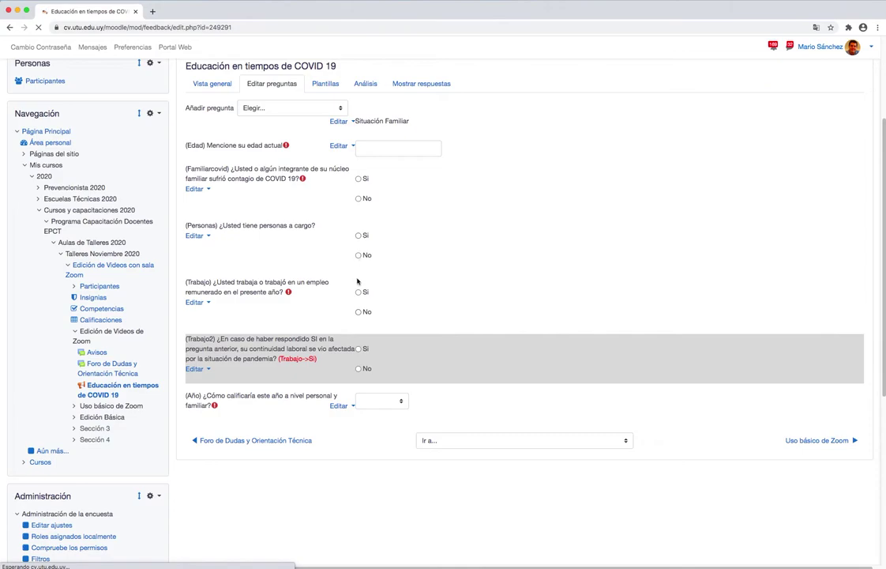
left_click(401, 401)
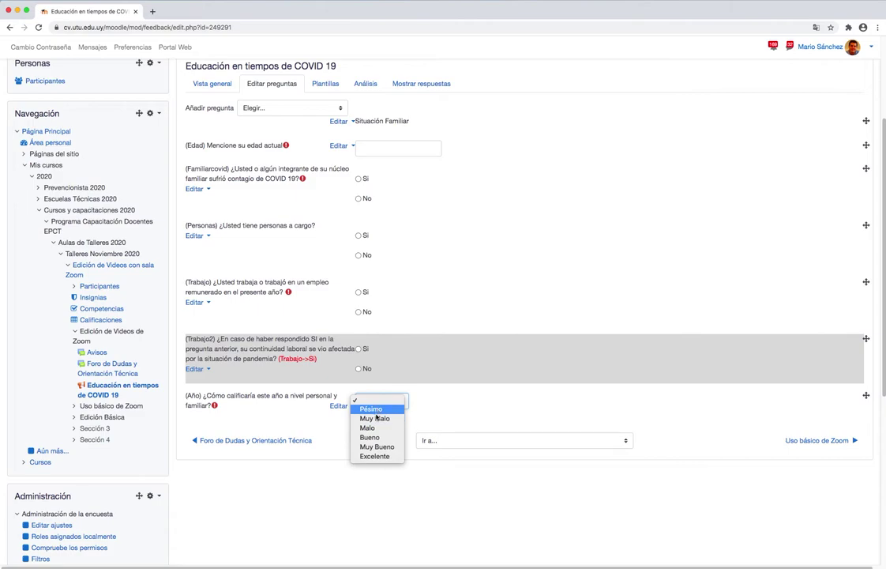
left_click(433, 424)
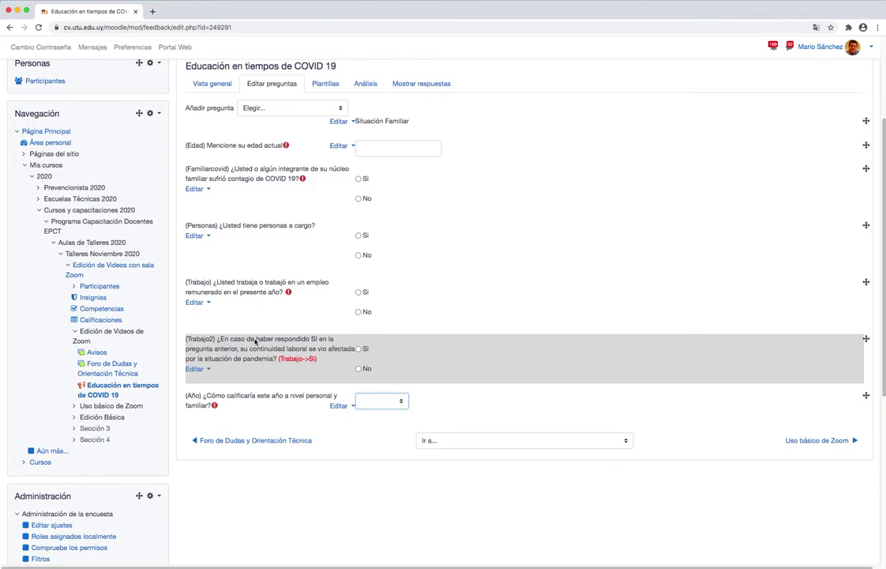
- Insert a page break after the Año question and check its editing options
scroll(433, 424, "up", 2)
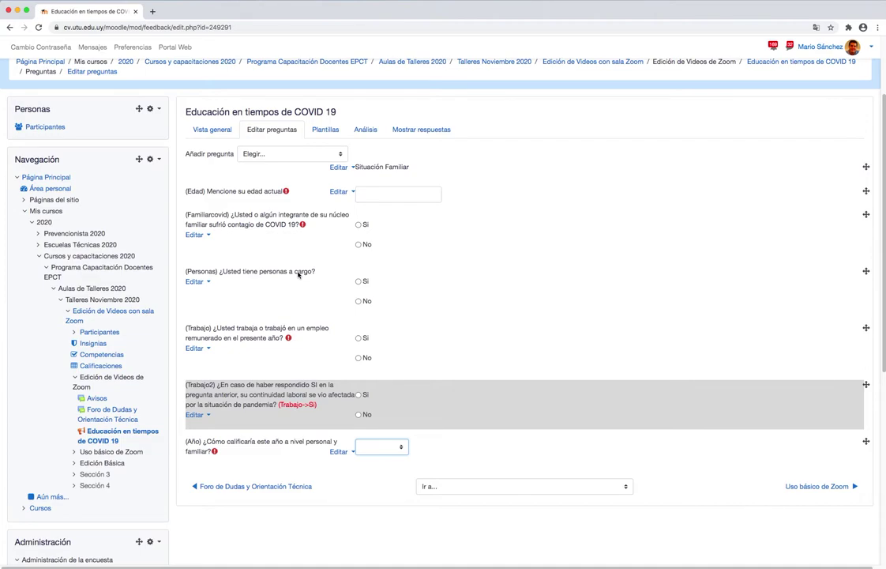
left_click(342, 155)
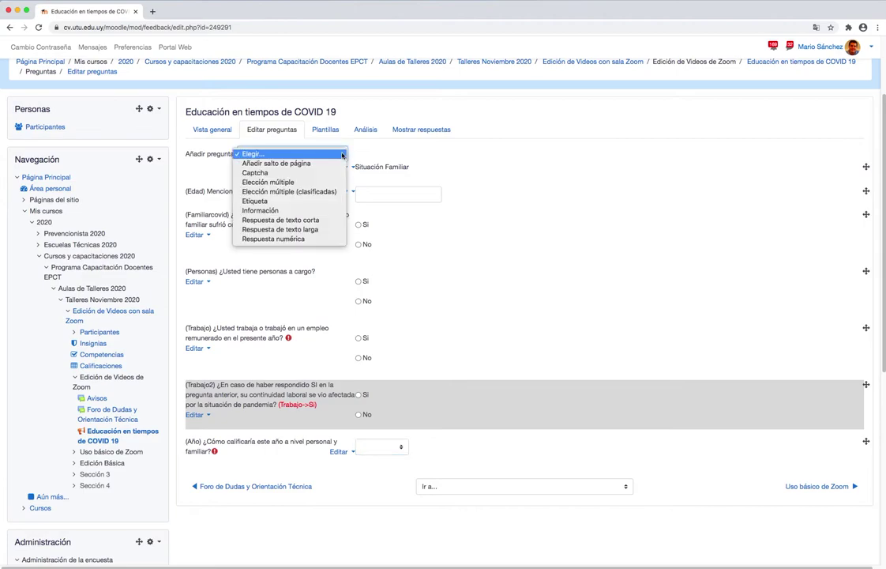
left_click(323, 164)
left_click(324, 163)
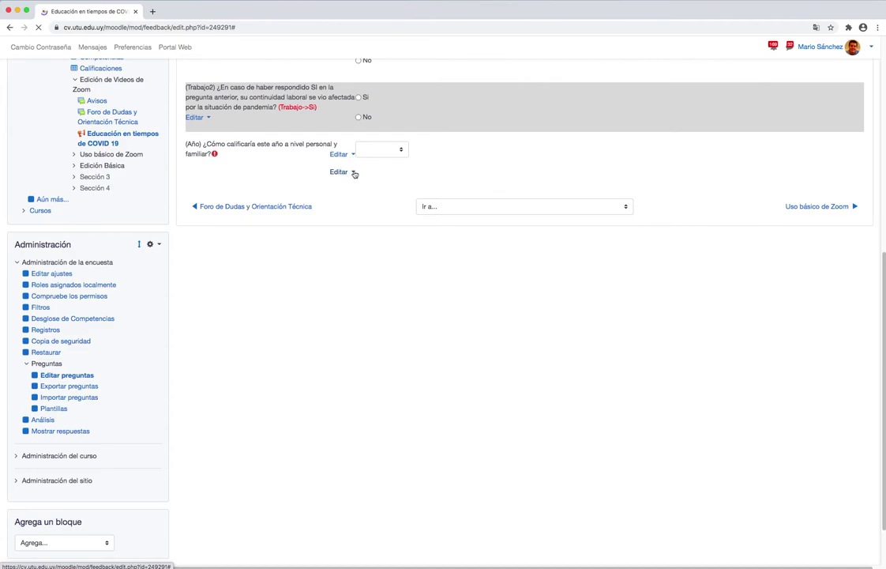
left_click(354, 172)
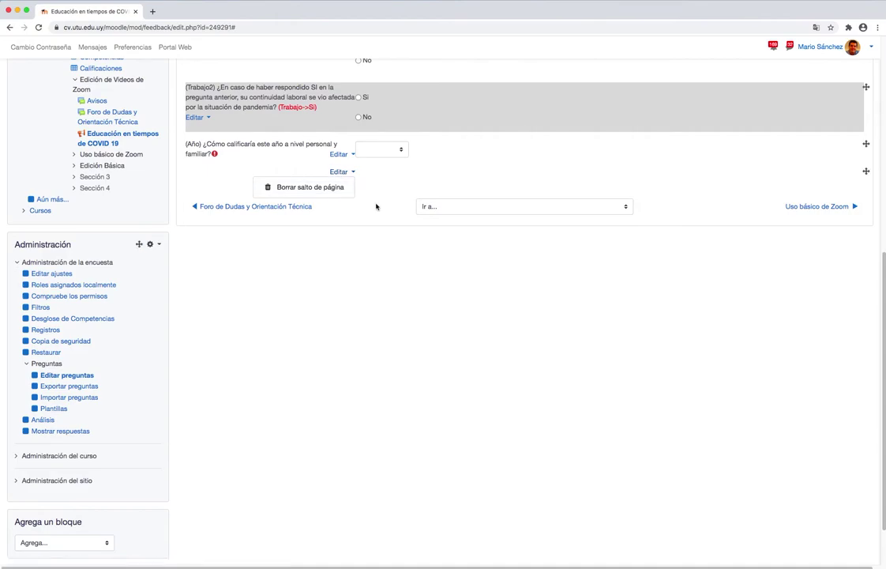
key("Escape")
scroll(335, 195, "up", 2)
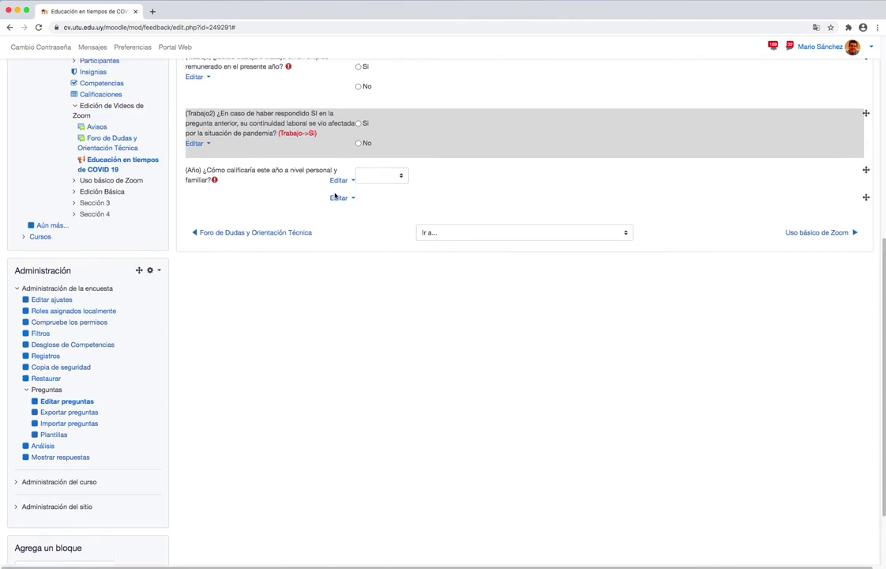
- Copy "Hábitos de estudio durante el presente año" from the note into a new Etiqueta item and save it at position 9
key("super+Tab")
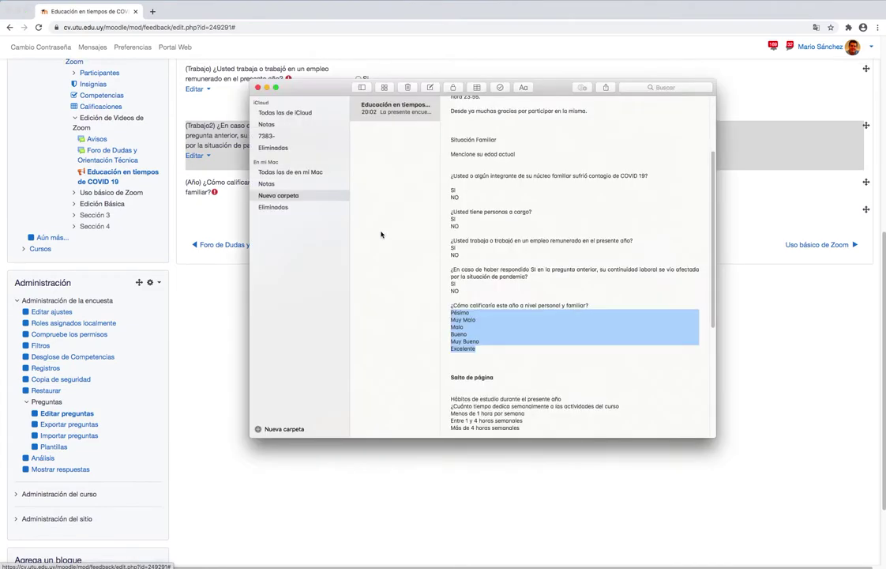
left_click_drag(562, 399, 449, 399)
key("super+c")
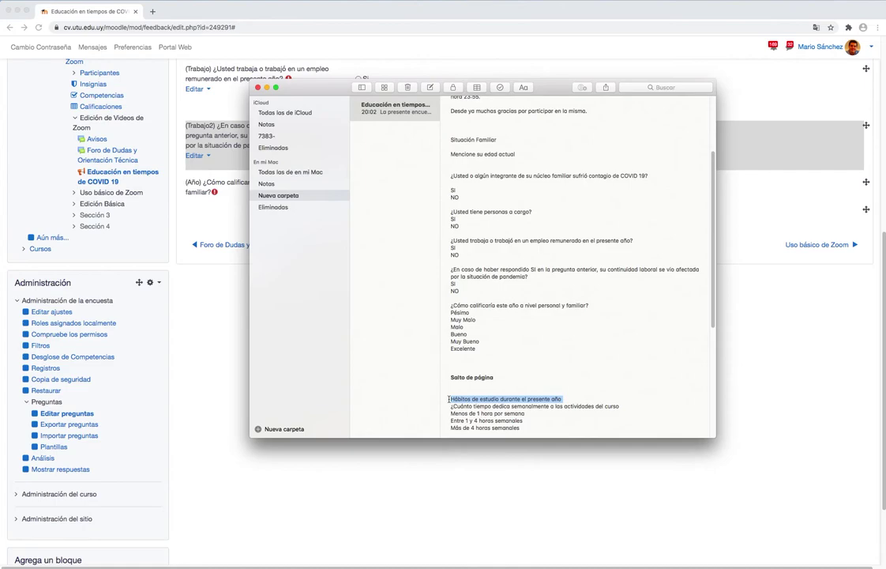
scroll(472, 371, "down", 5)
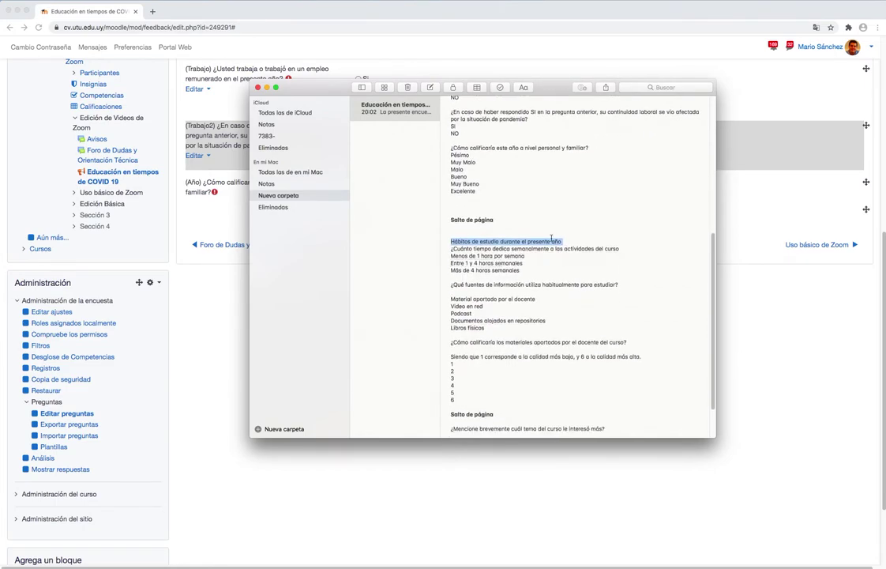
left_click(247, 226)
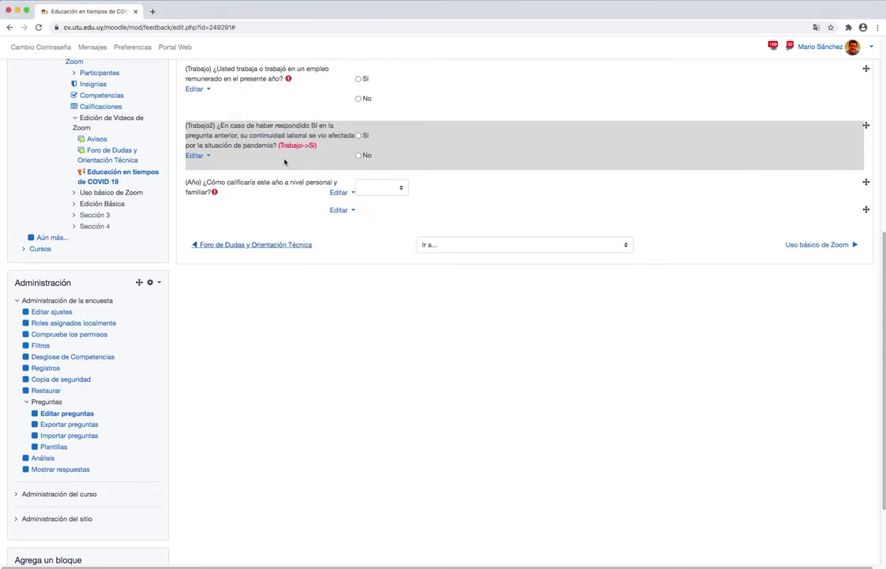
scroll(316, 237, "up", 10)
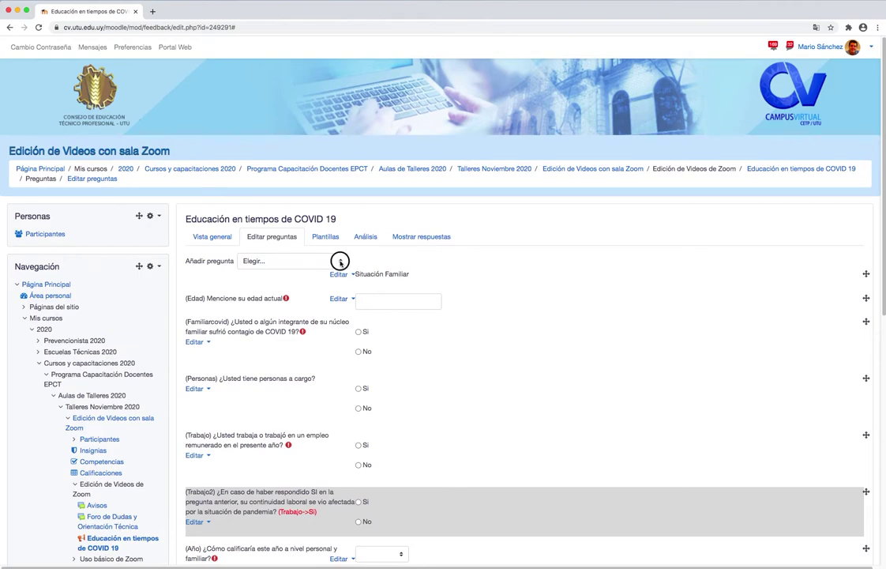
left_click(339, 261)
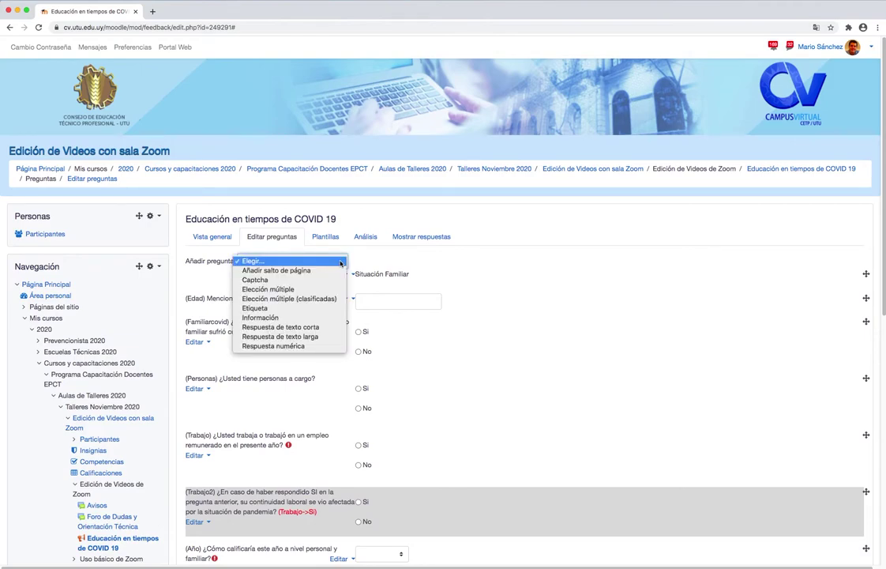
left_click(307, 308)
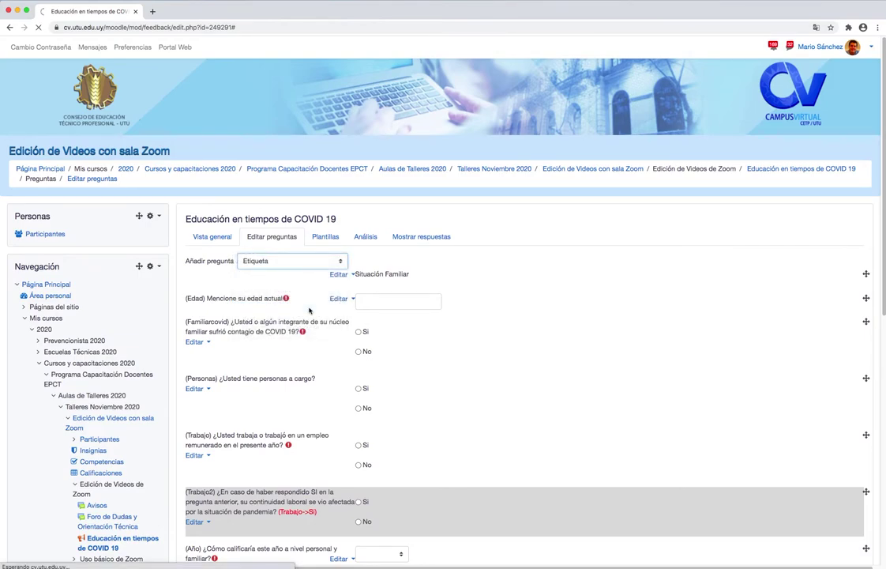
key("super+v")
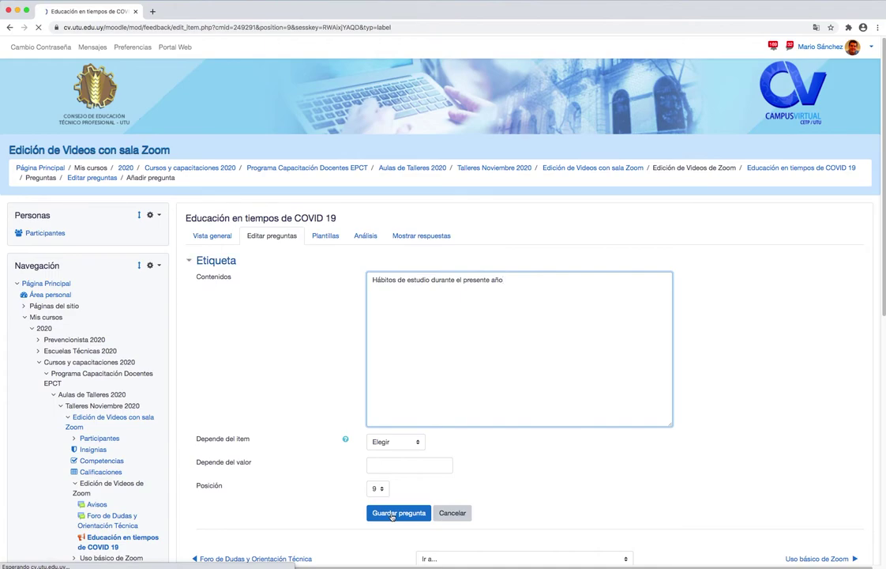
left_click(392, 513)
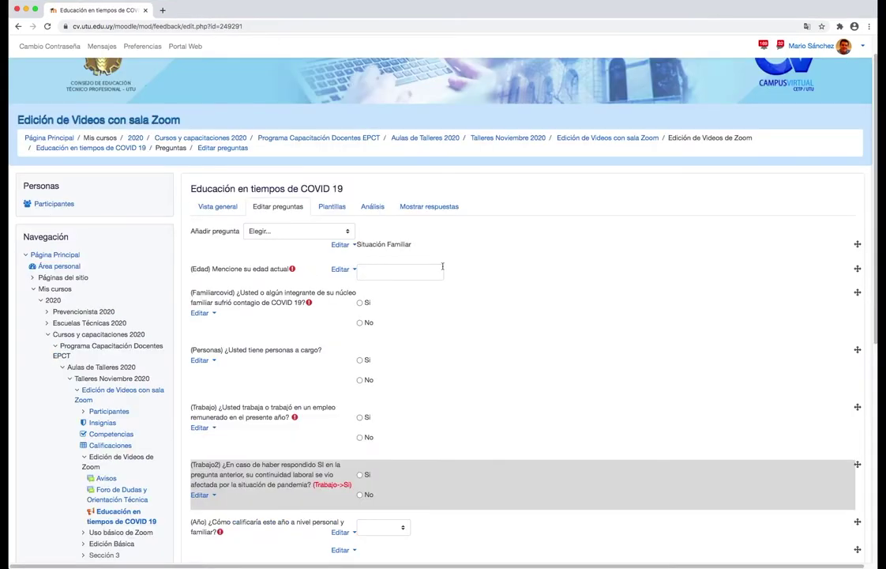
- Add a required Elección múltiple question and copy its answer values, "Material aportado por el docente" through "Libros físicos", from the note
left_click(322, 235)
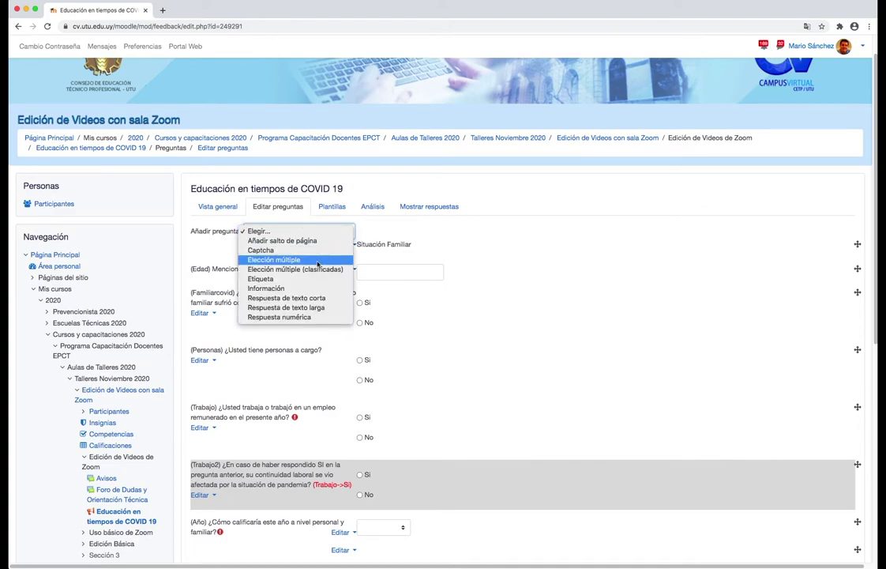
left_click(306, 260)
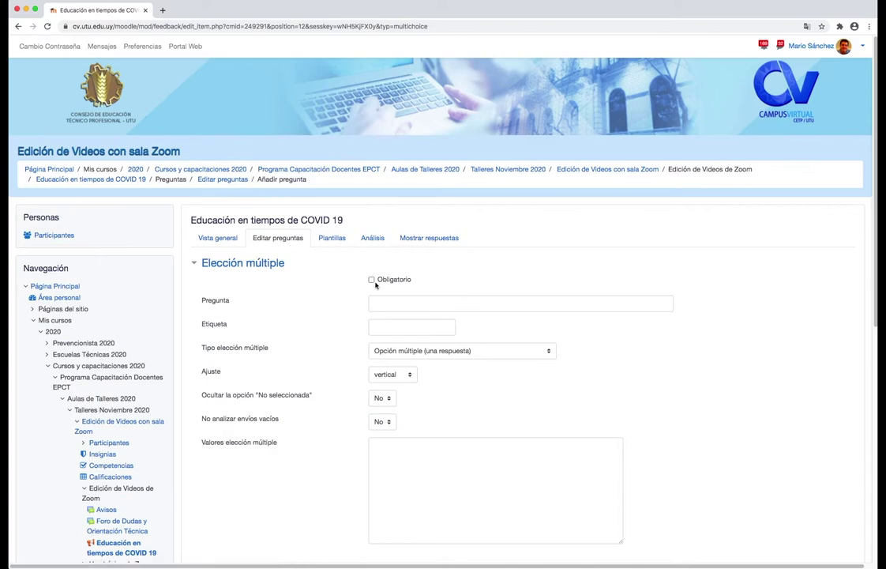
left_click(379, 299)
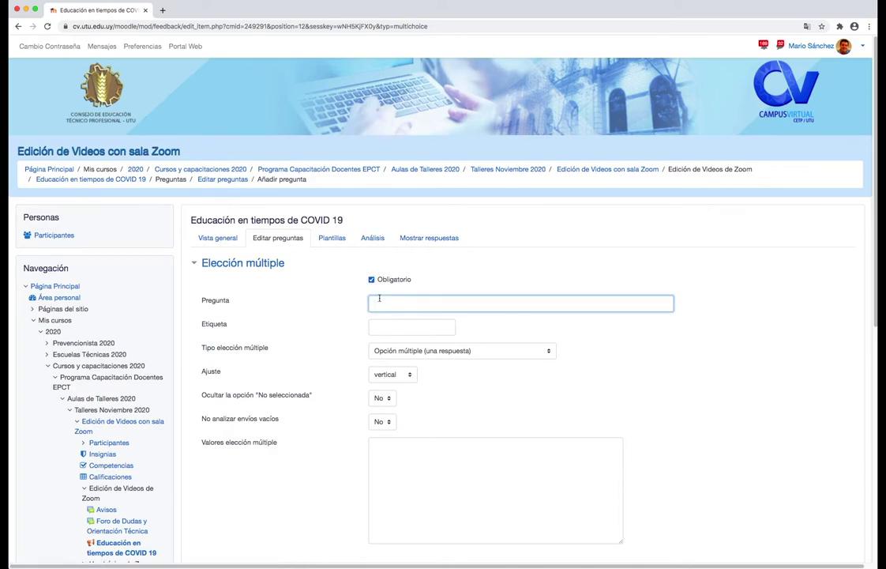
key("super+Tab")
left_click_drag(463, 254, 532, 281)
key("super+c")
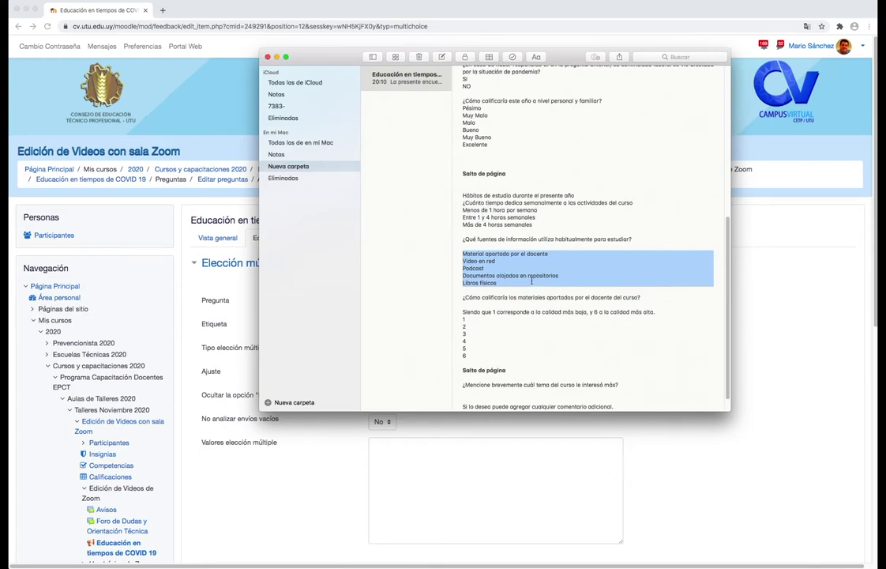
key("super+Tab")
left_click(400, 461)
key("super+v")
- Copy "¿Qué fuentes de información utiliza habitualmente para estudiar?" from the note as the question text and label it "Fuente"
key("super+Tab")
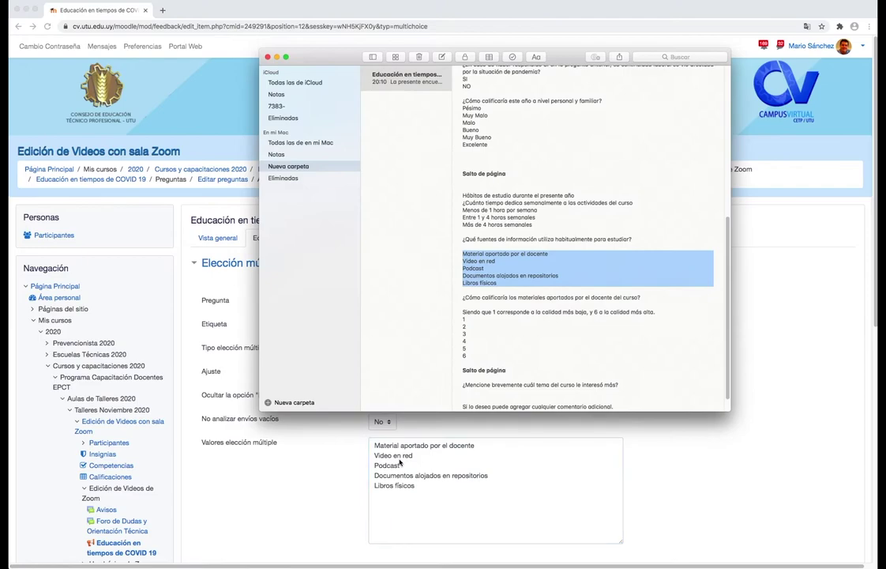
left_click_drag(465, 238, 633, 237)
key("super+c")
key("super+Tab")
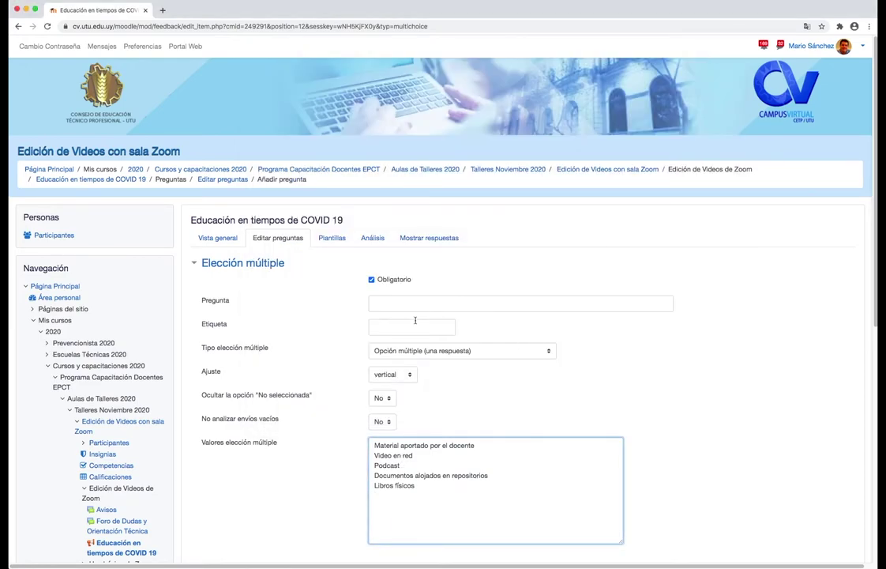
left_click(398, 304)
key("super+v")
left_click(393, 327)
type("Fuen")
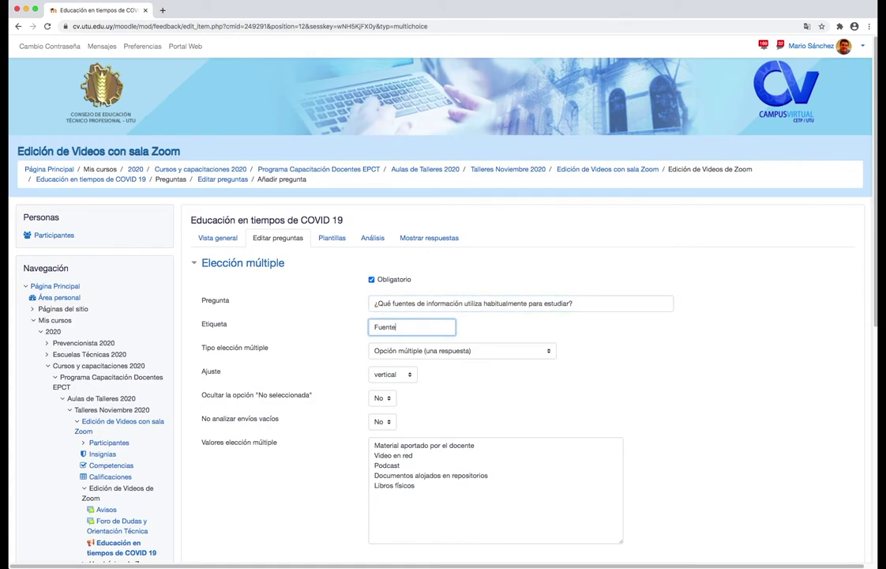
- Complete the label as "Fuentes", set the type to Elección múltiple (varias respuestas), and save the question at position 12
type("tes")
scroll(441, 339, "down", 2)
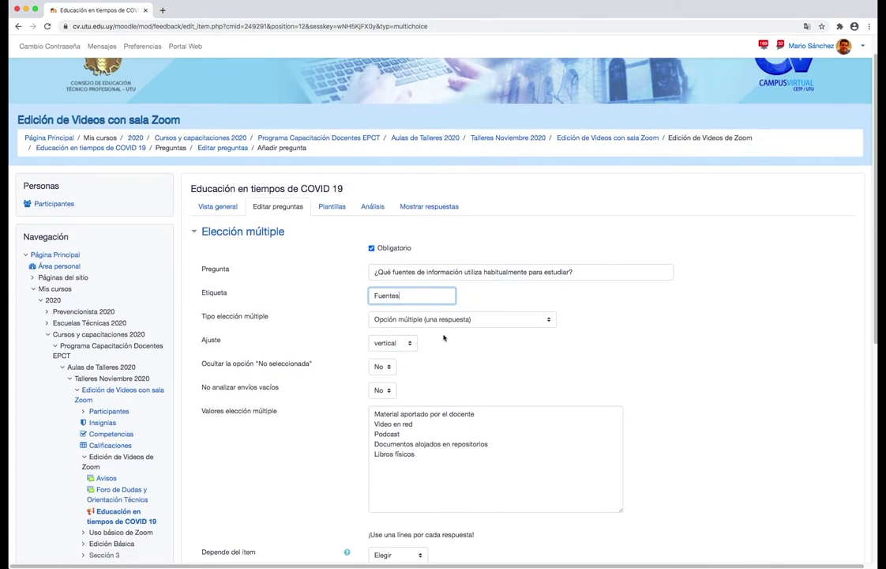
left_click(443, 321)
left_click(411, 328)
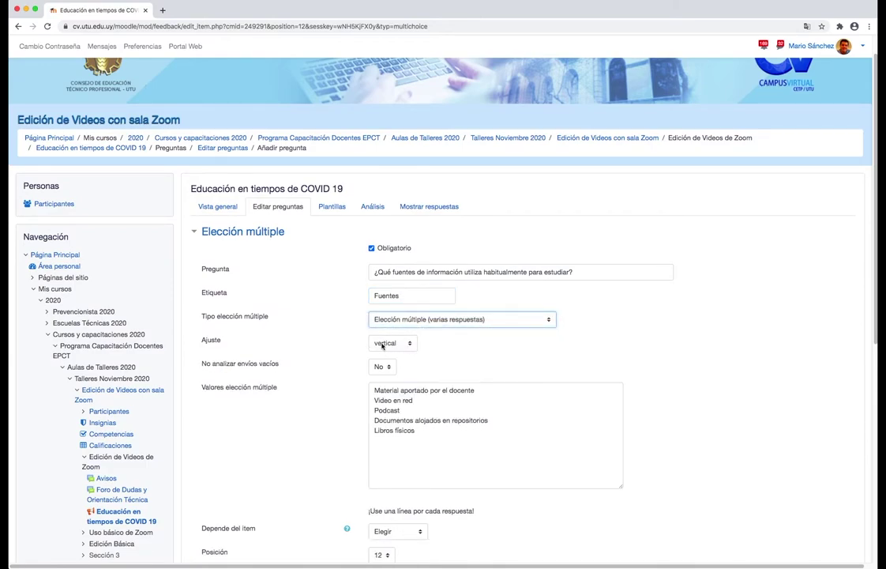
scroll(299, 384, "down", 3)
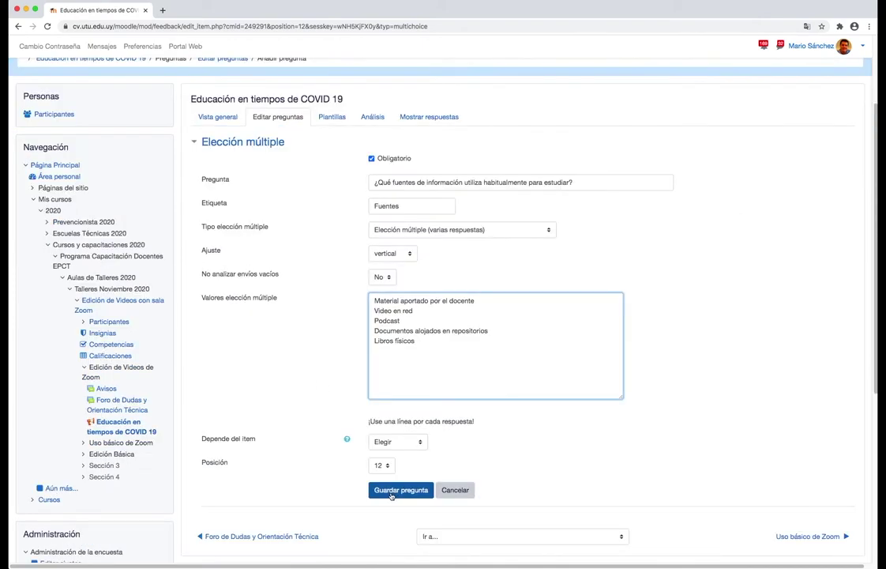
left_click(386, 490)
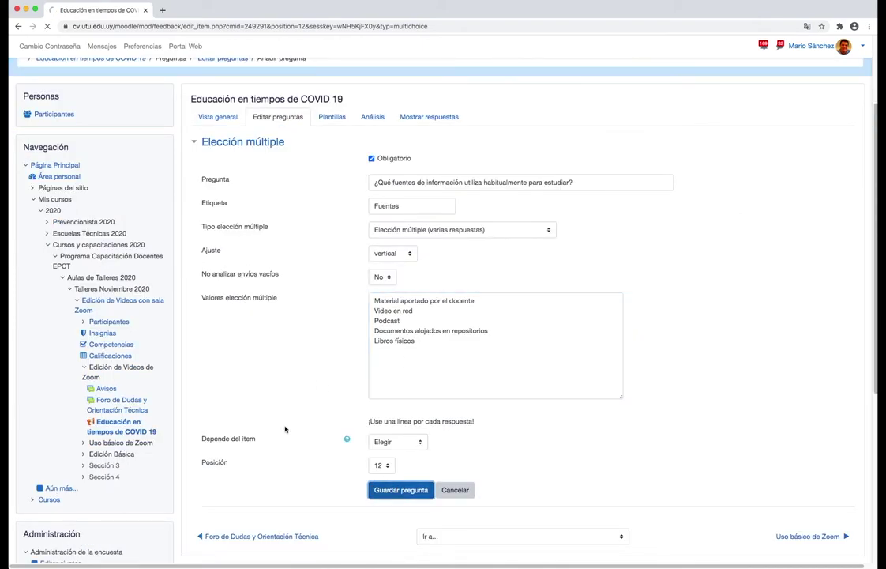
- Copy "¿Cómo calificaría los materiales aportados por el docente del curso?" and the sentence explaining its 1 to 6 scale from the note
key("super+Tab")
scroll(514, 237, "down", 1)
left_click_drag(465, 276, 657, 290)
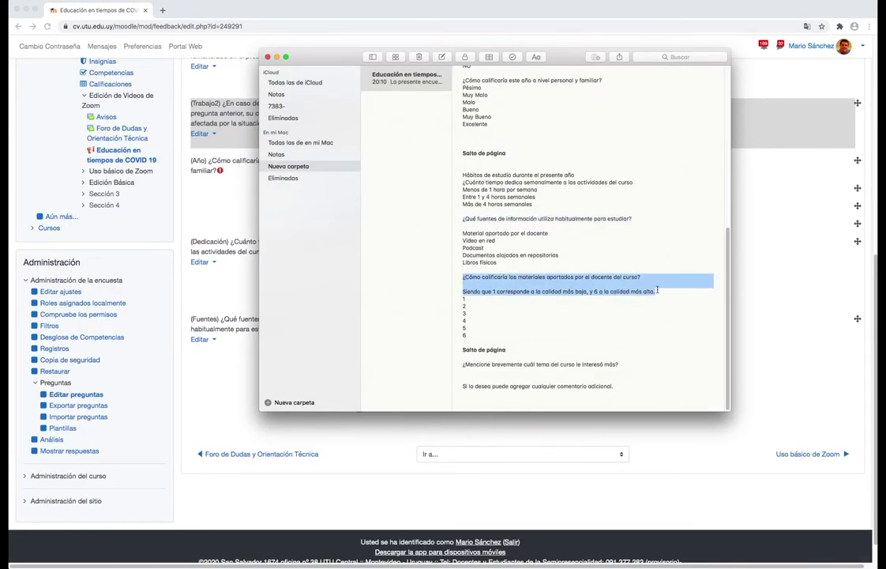
left_click(234, 300)
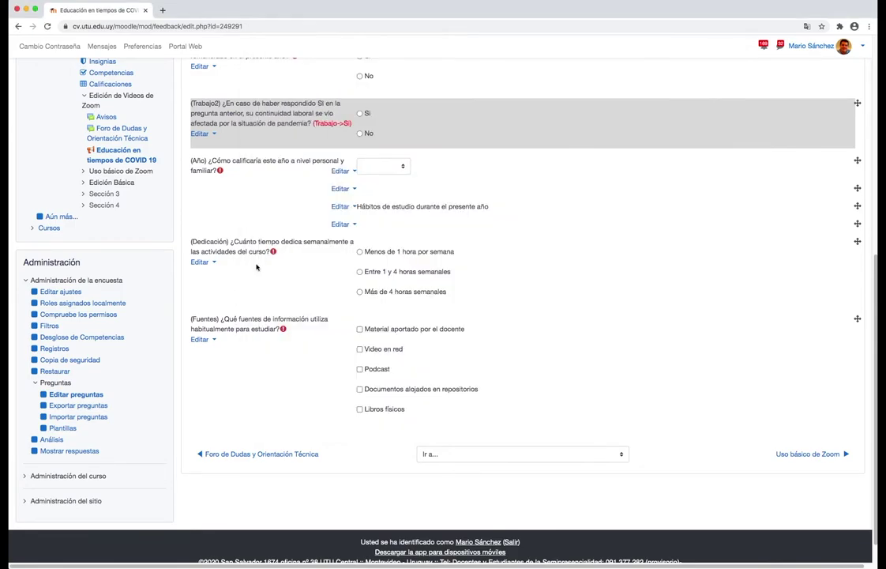
- Add a required Elección múltiple question and paste the copied text about the teacher's materials as its question
scroll(224, 324, "up", 5)
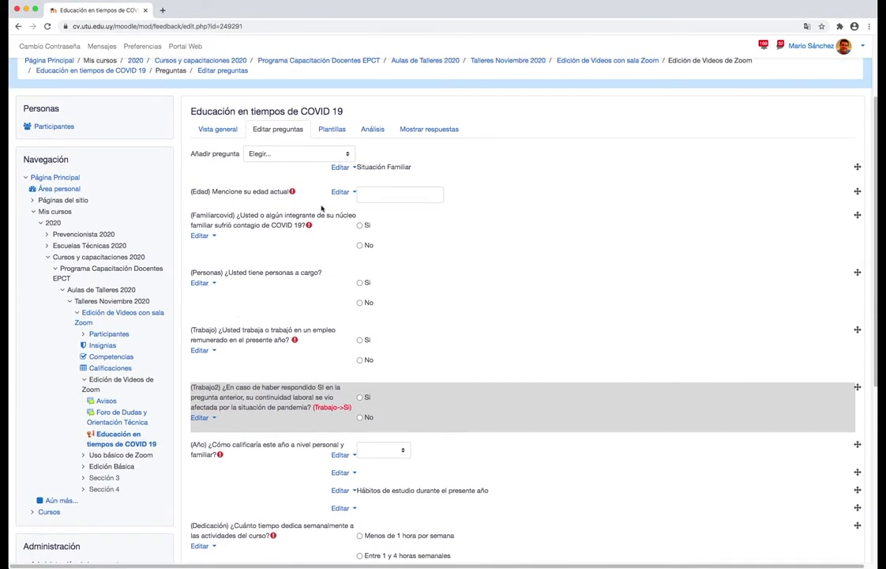
left_click(345, 155)
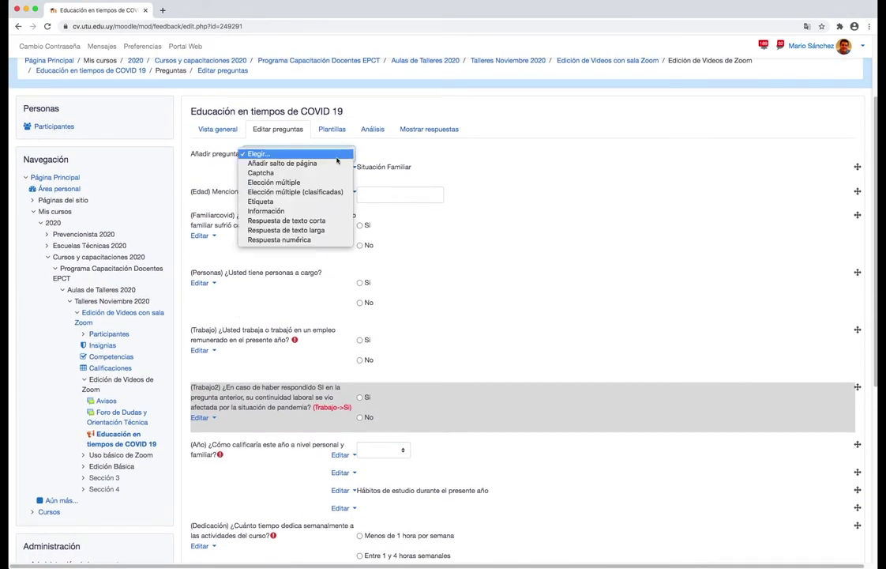
left_click(297, 183)
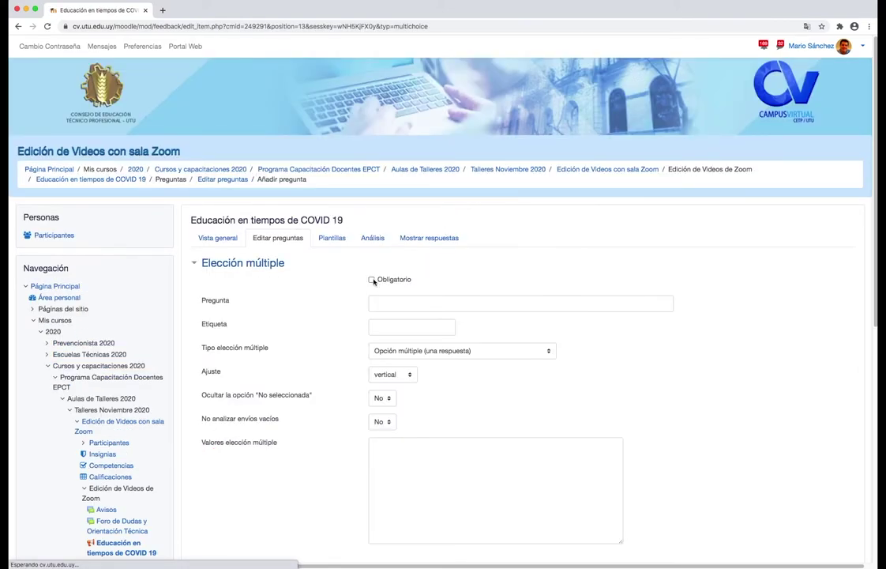
left_click(371, 279)
left_click(380, 301)
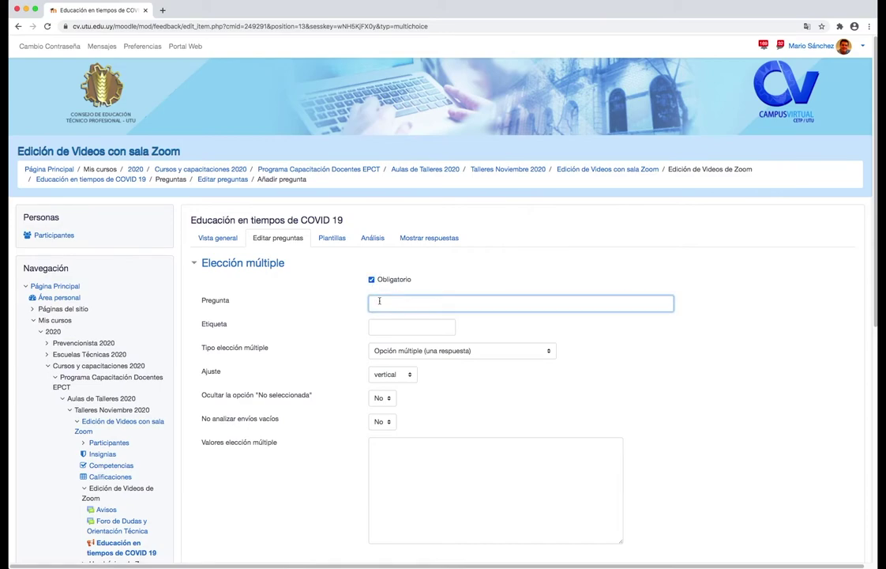
key("super+v")
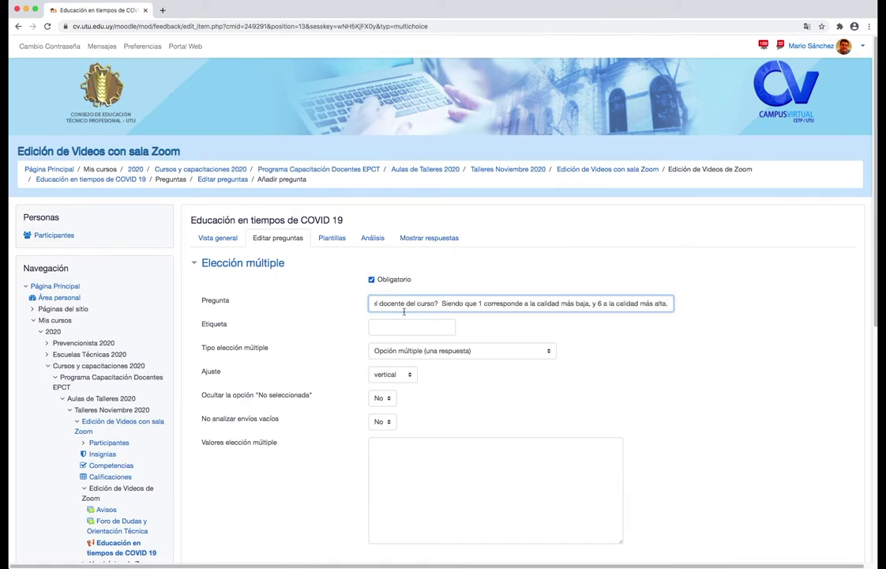
- Label the question "Calidad", set its Ajuste to horizontal, and set Ocultar la opción "No seleccionada" to Sí
left_click(403, 326)
type("Calidad")
left_click(392, 374)
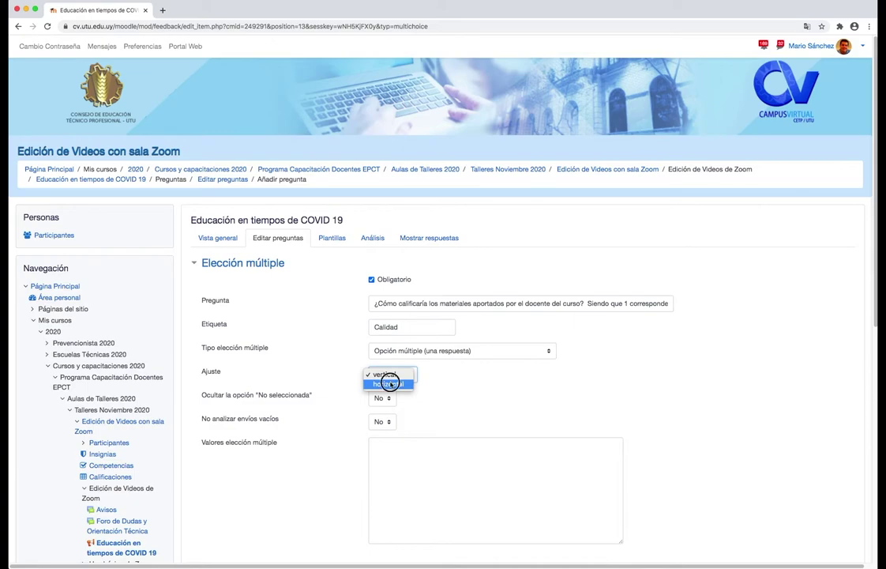
left_click(389, 383)
left_click(380, 399)
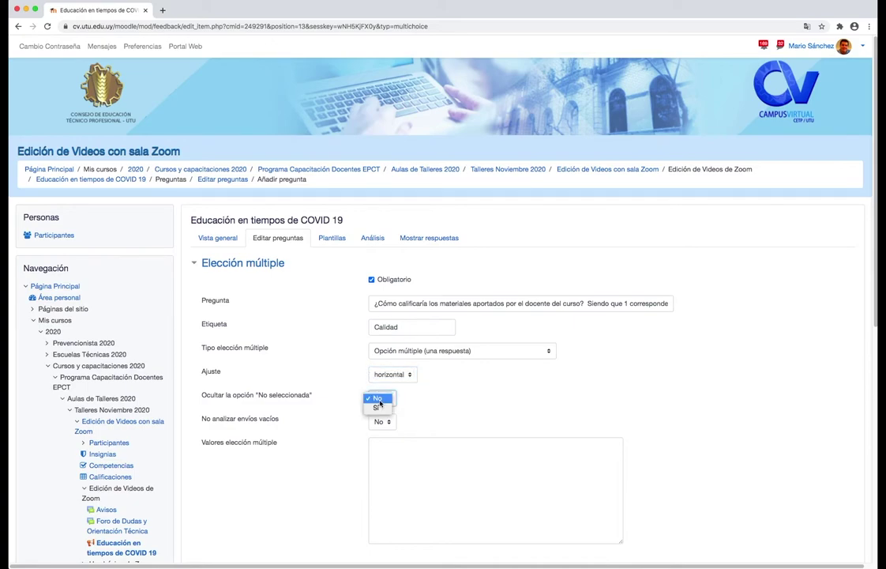
left_click(380, 387)
- Copy the values 1 through 6 from the note into the Calidad question's answer values, one per line
left_click(408, 449)
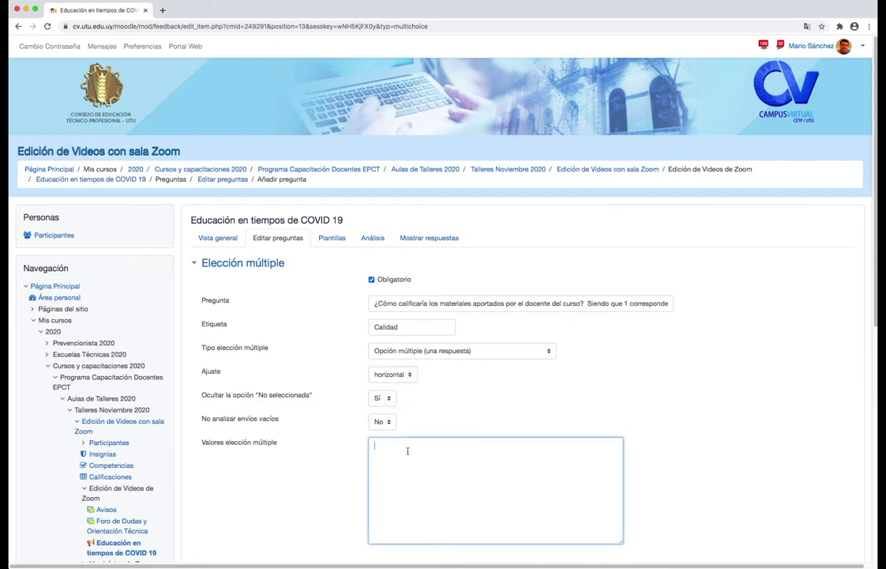
scroll(357, 279, "down", 1)
key("super+Tab")
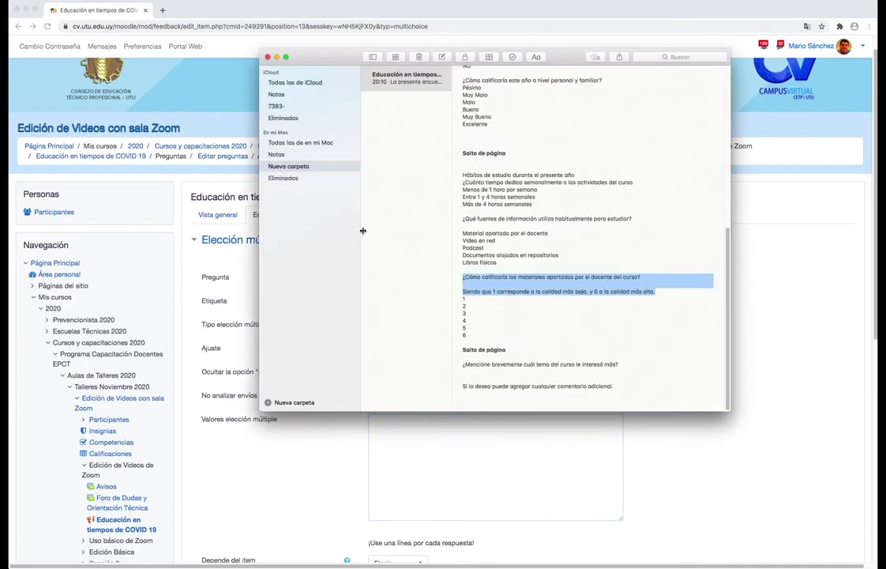
left_click(463, 298)
left_click_drag(462, 299, 467, 337)
key("super+c")
key("super+Tab")
key("super+v")
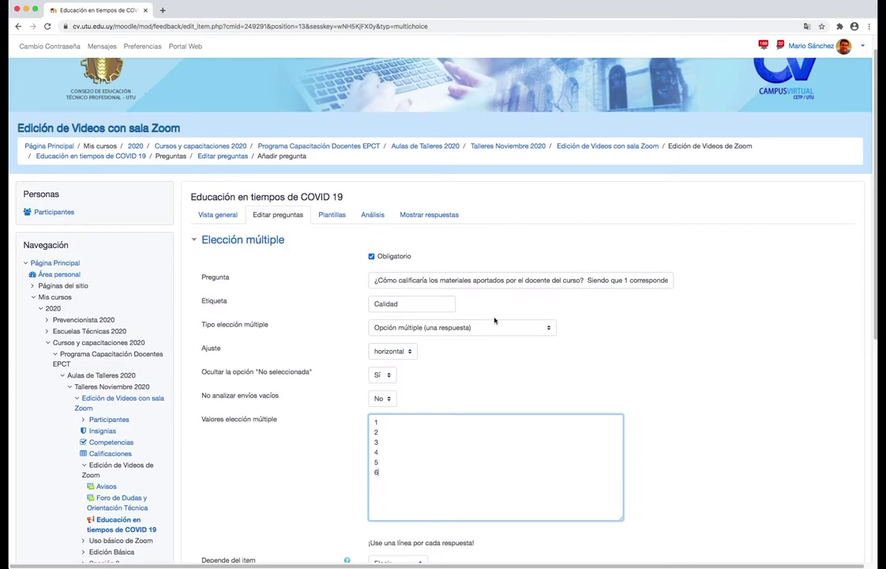
- Remove the extra space before "Siendo" in the question text, review the wording, and save the Calidad question at position 13
left_click(584, 279)
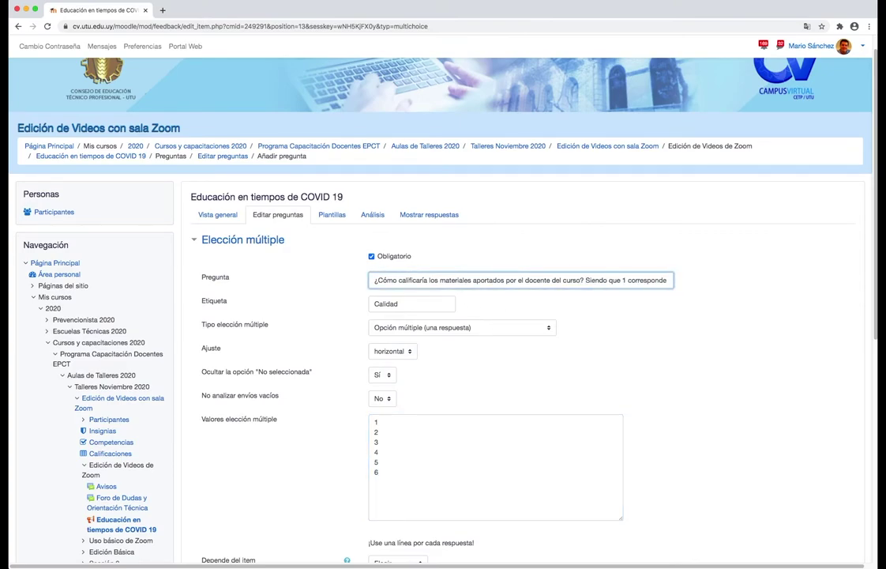
key("alt+Right")
key("alt+Right")
key("alt+Right")
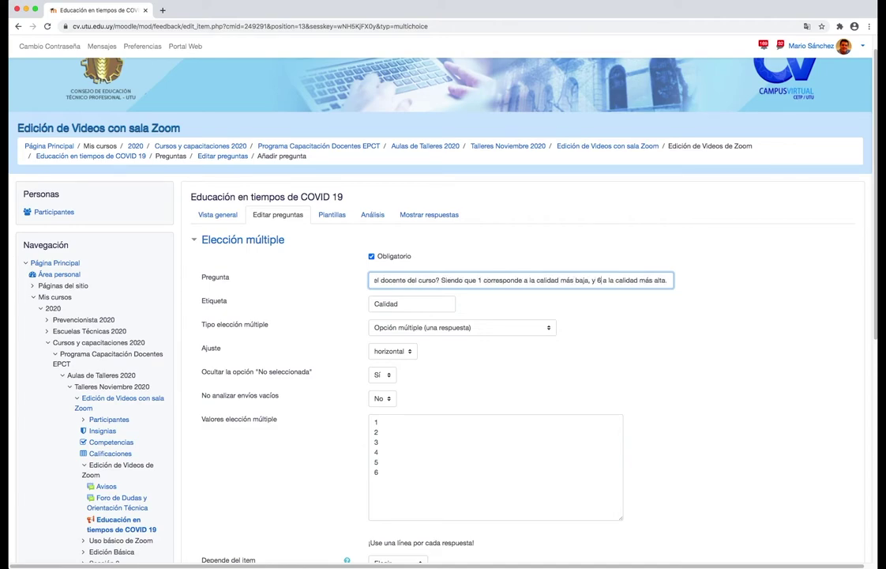
left_click(418, 462)
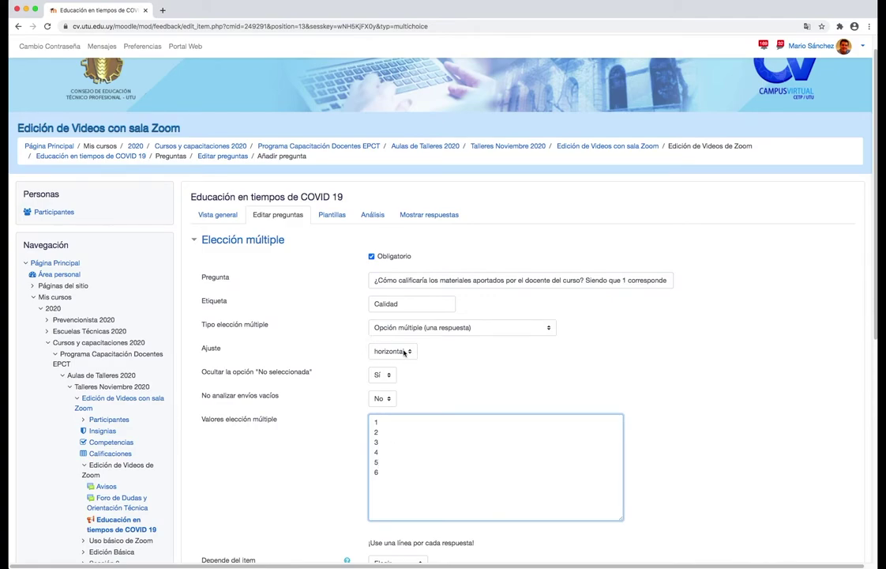
left_click(381, 477)
scroll(443, 474, "down", 5)
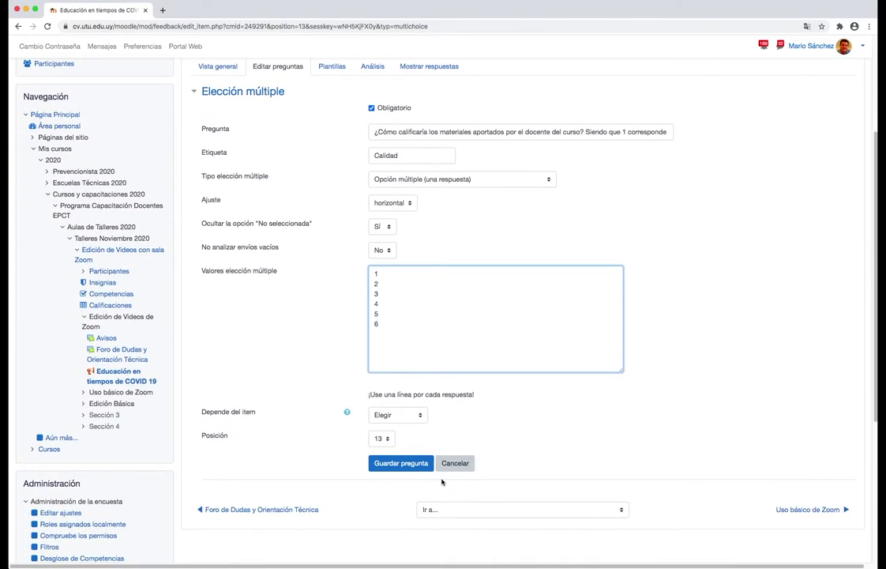
left_click(381, 465)
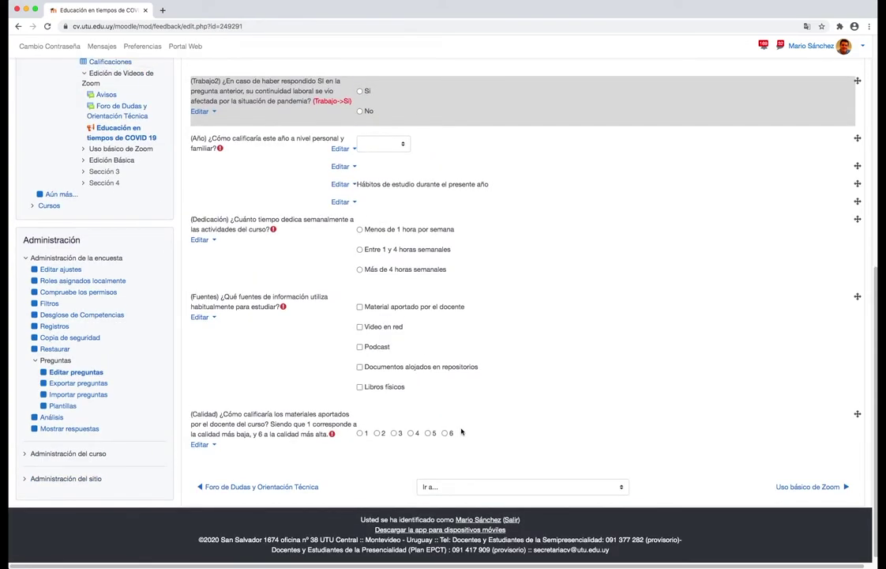
- Copy "¿Mencione brevemente cuál tema del curso le interesó más?" from the note and return to the survey's question editor
scroll(500, 421, "up", 10)
key("super+Tab")
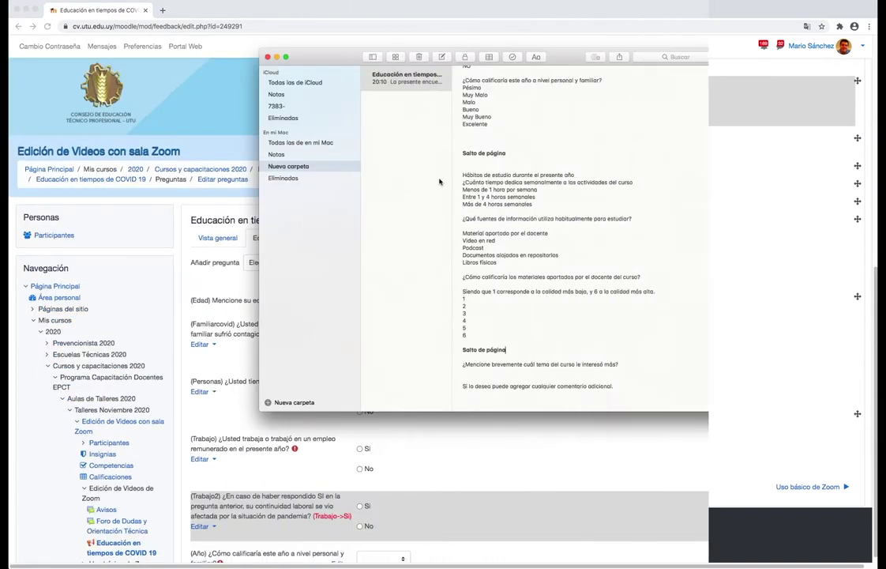
left_click_drag(463, 366, 619, 363)
left_click(463, 366)
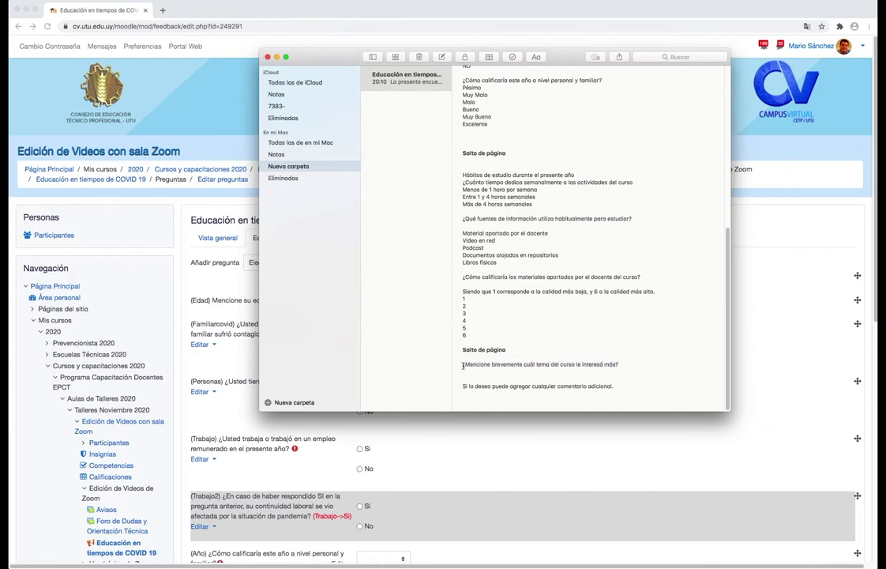
left_click_drag(463, 366, 621, 365)
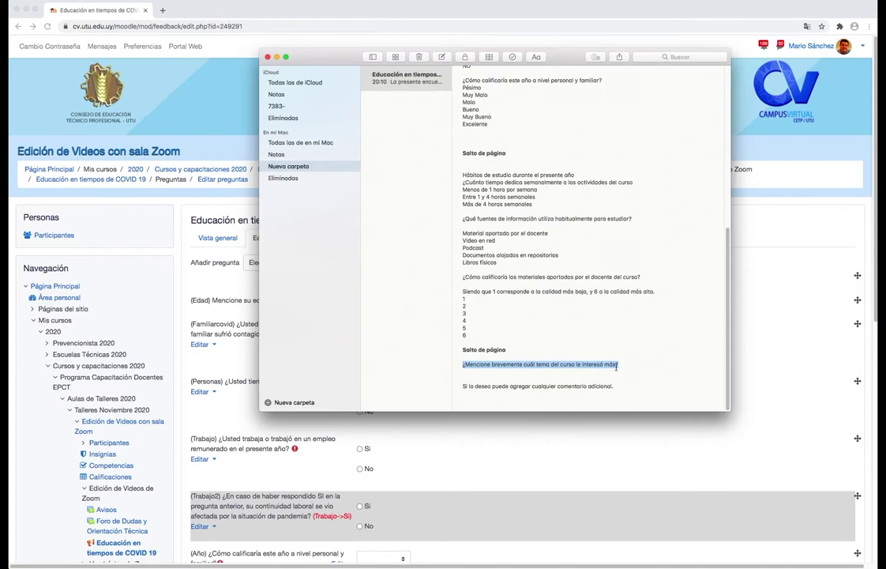
left_click(429, 451)
- Insert a page break and add a Respuesta de texto corta question with the copied text, labelled "TemaInteresante"
left_click(276, 262)
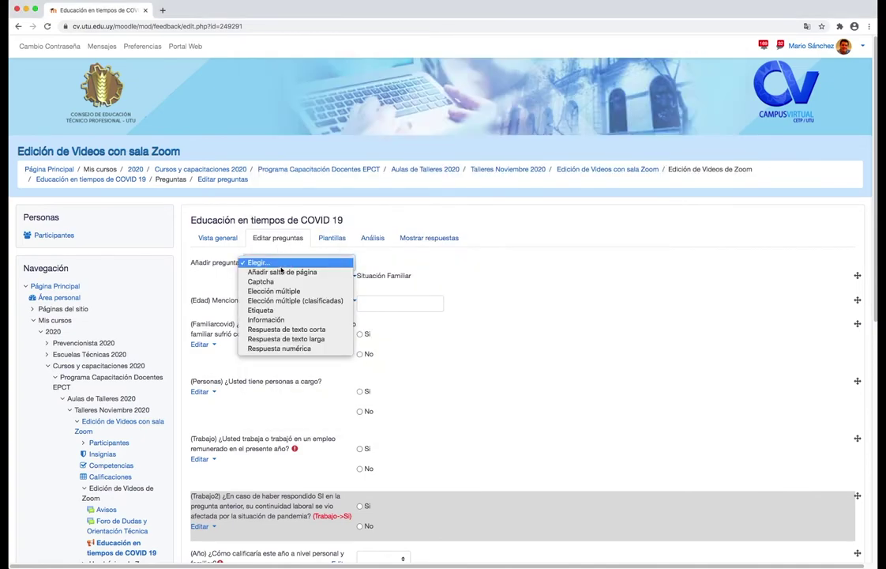
left_click(296, 328)
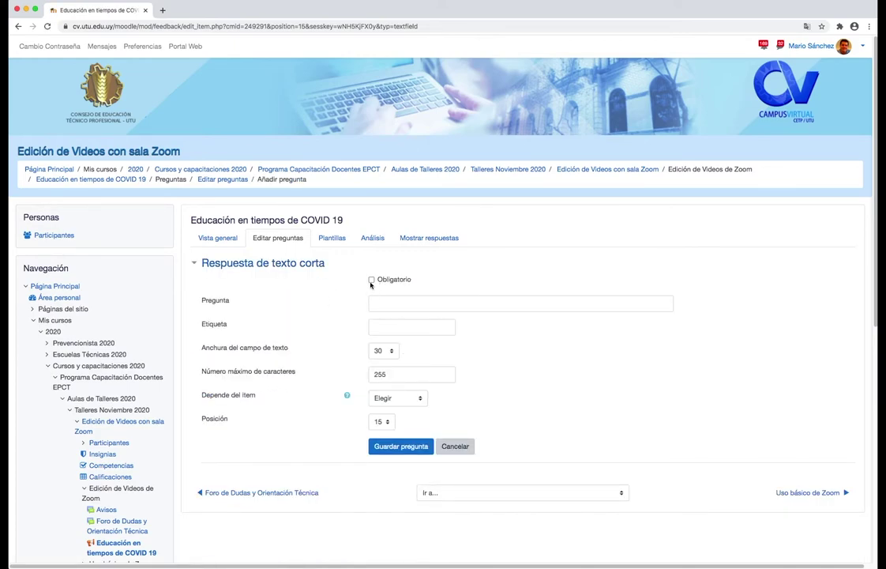
left_click(384, 302)
type("¿Mencione brevemente cuál tema del curso le interesó más?")
key("Tab")
type("TemaInteresante")
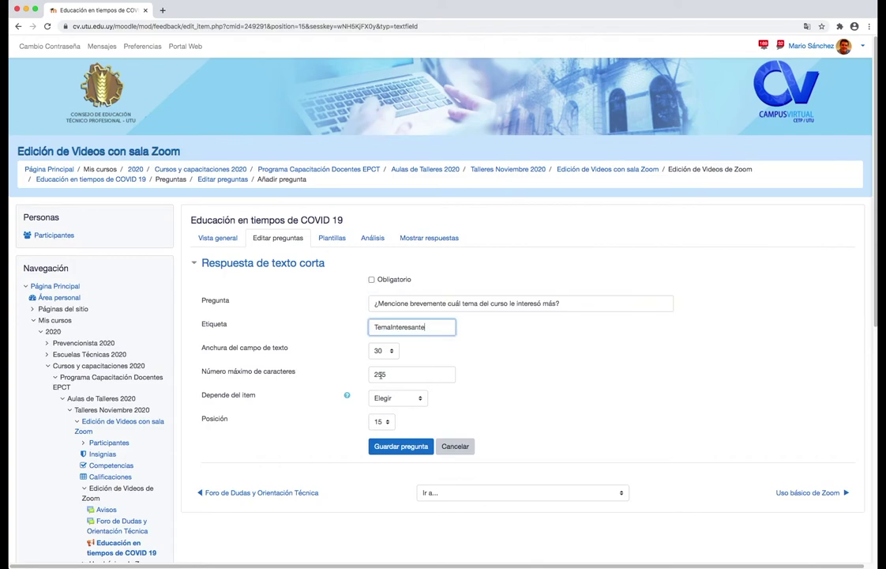
- Set the short-text question's maximum number of characters to 300, save it at position 15, and check it in the question list
left_click_drag(400, 377, 370, 377)
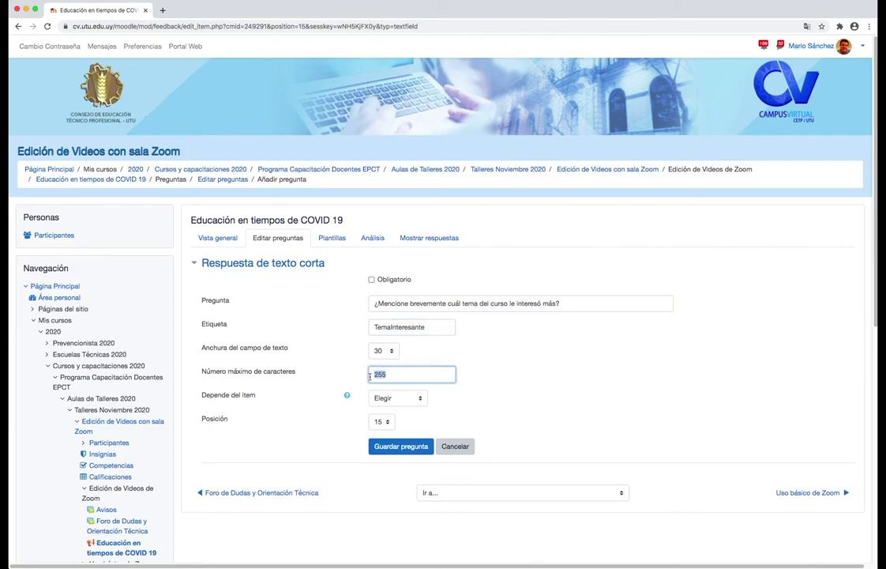
left_click(524, 366)
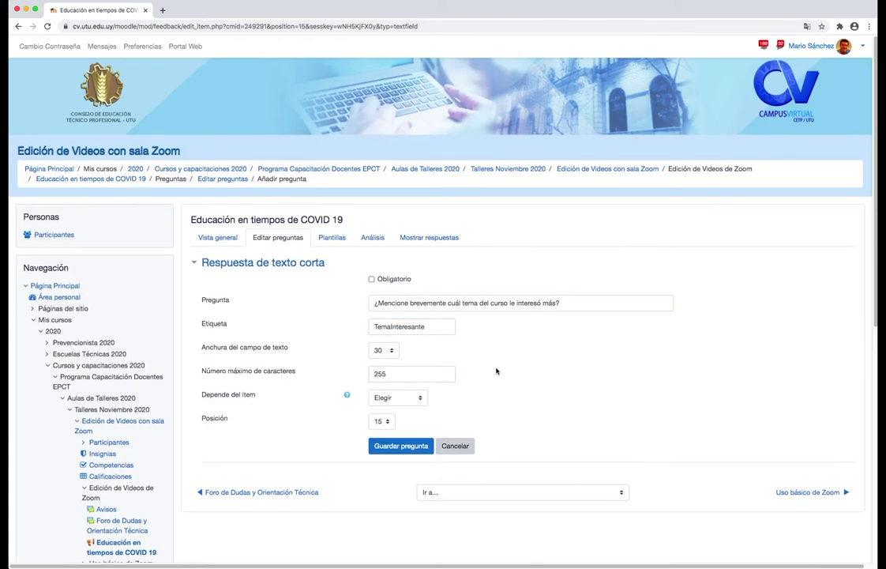
double_click(402, 372)
type("300")
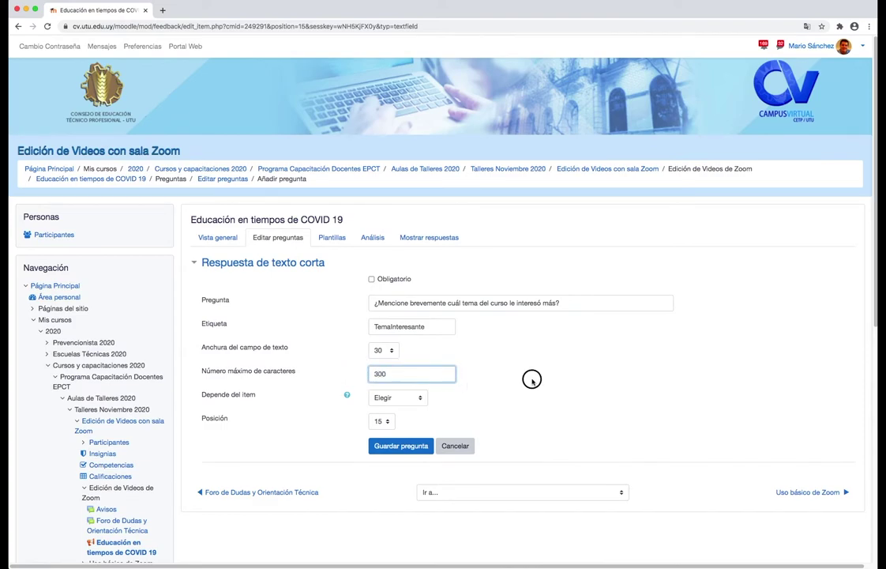
left_click(507, 384)
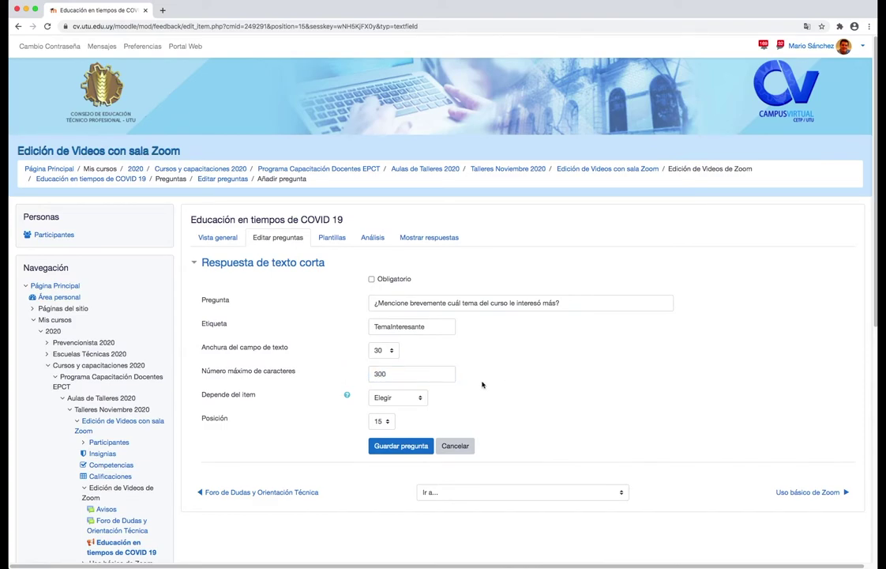
scroll(482, 385, "down", 2)
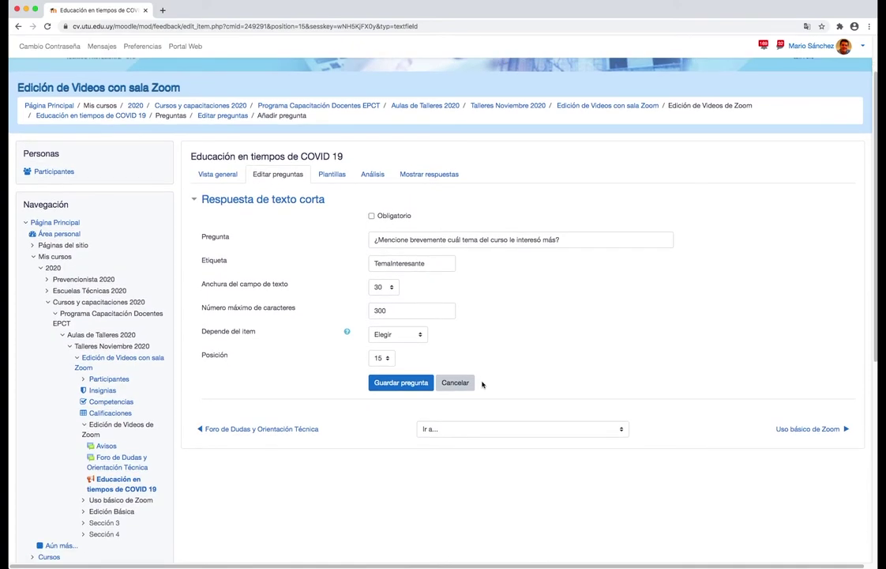
scroll(474, 318, "down", 1)
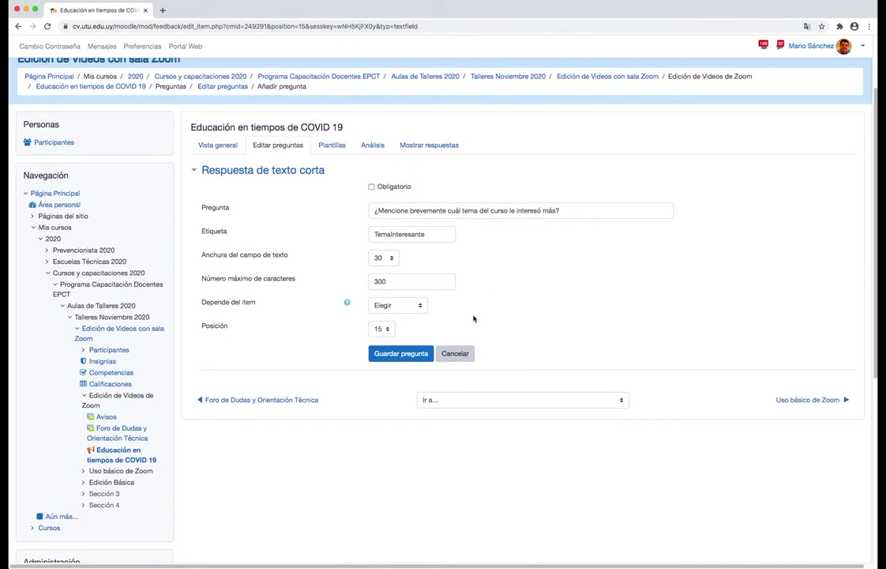
left_click(397, 353)
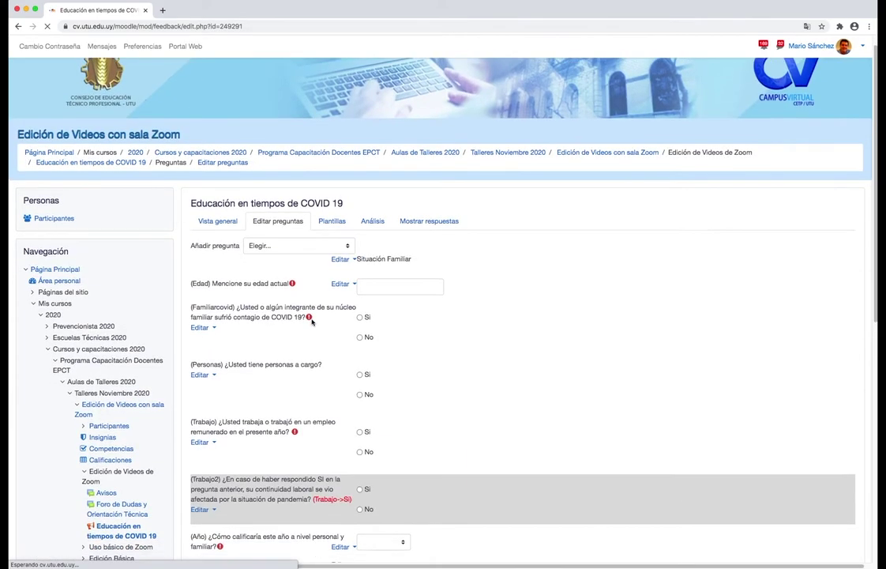
scroll(312, 322, "down", 10)
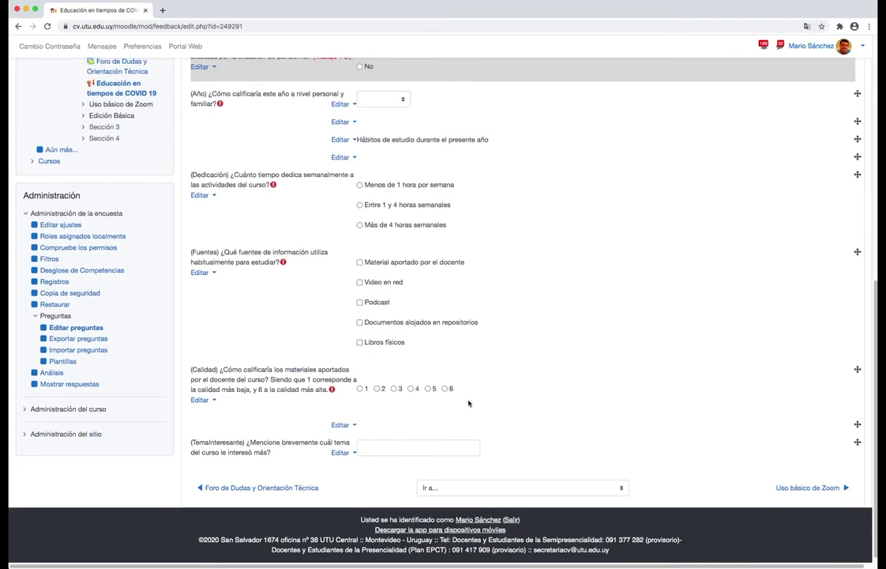
- Add a Respuesta de texto larga question reading "Si lo desea puede agregar cualquier comentario adicional." with the label "Comentarios"
scroll(443, 393, "up", 10)
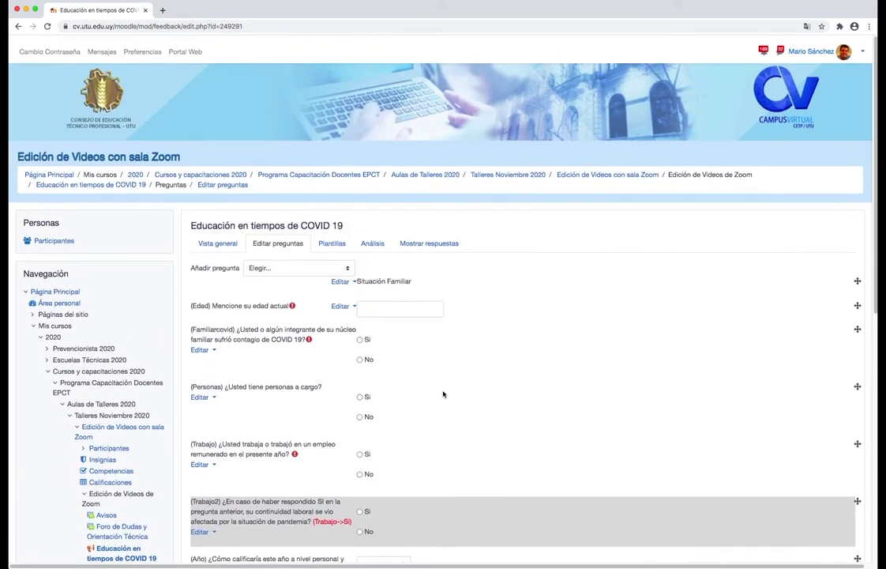
left_click(293, 266)
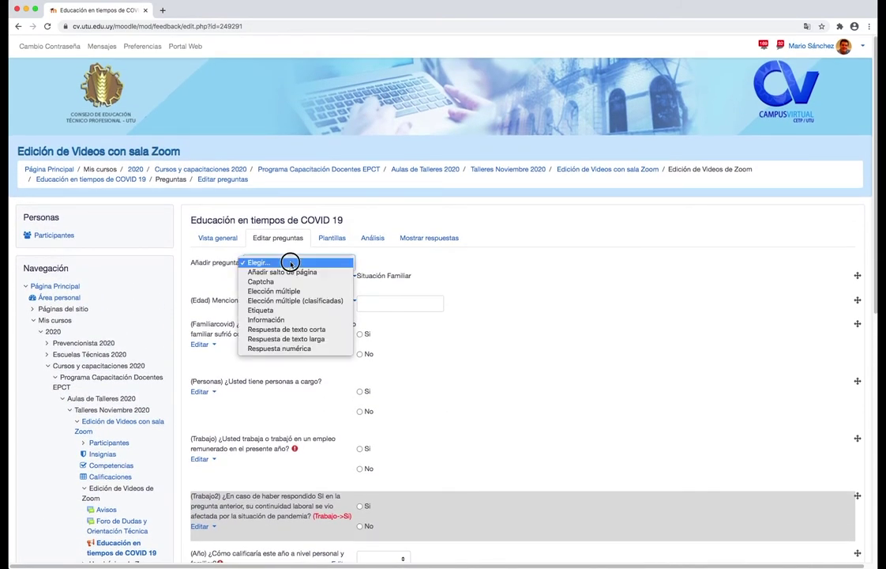
left_click(291, 339)
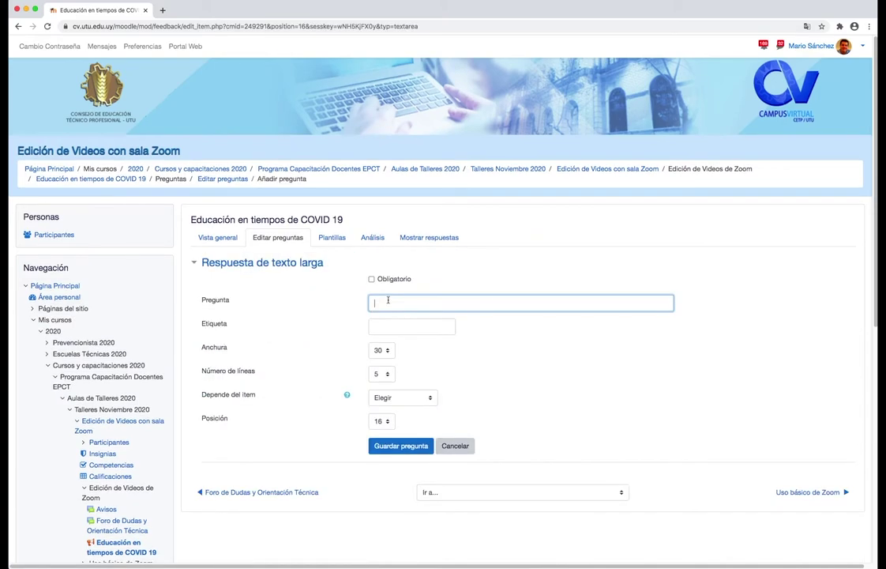
type("Si lo desea puede agregar cualquier comentario adicional.")
left_click(376, 305)
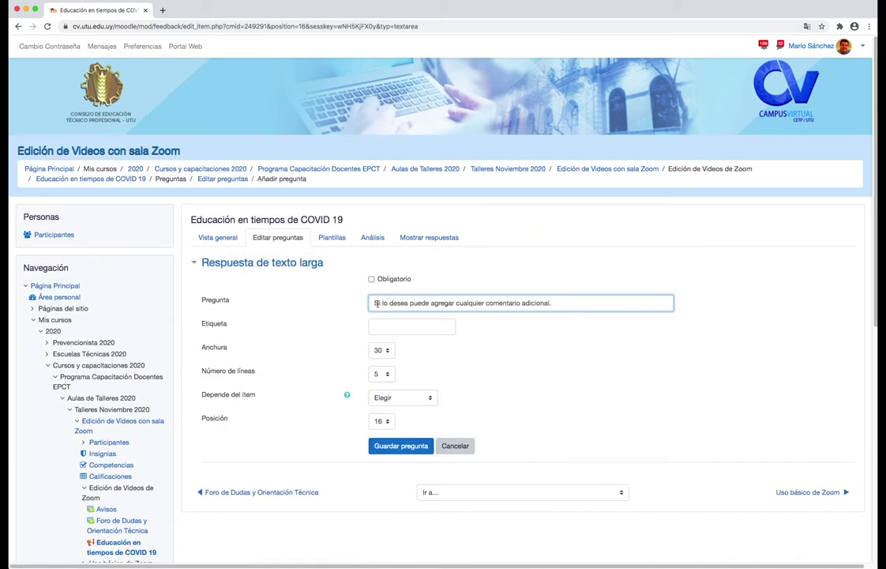
type("Comentarios")
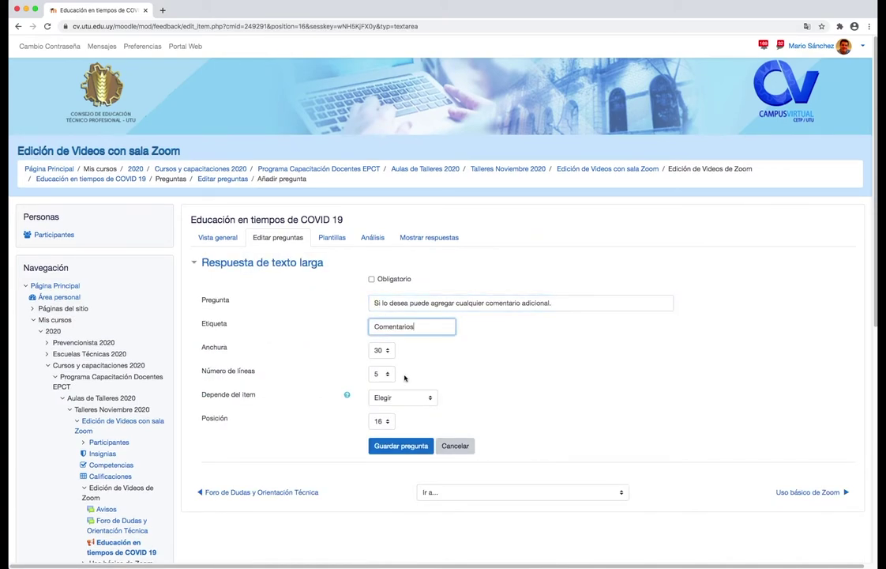
- Set the long-text question's number of lines to 6 and save it at position 16
left_click(386, 374)
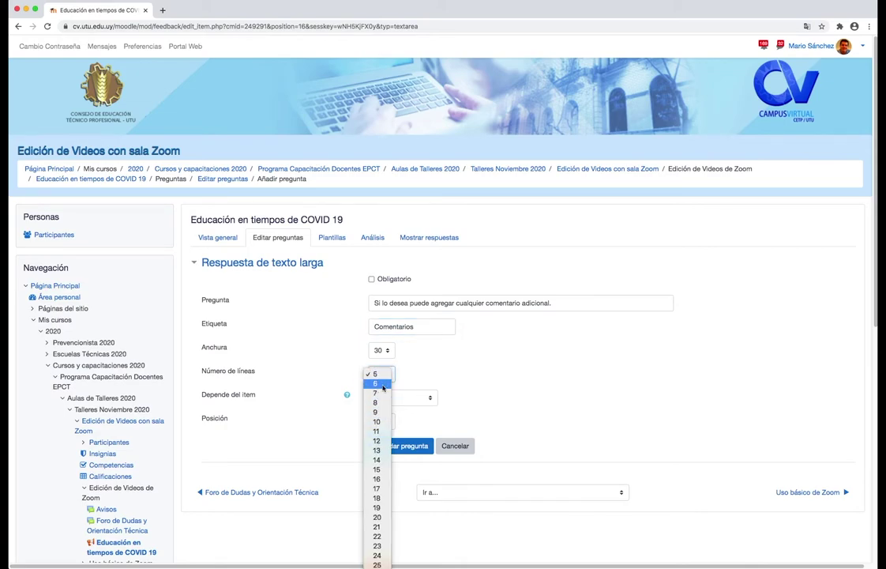
left_click(376, 383)
left_click(434, 364)
left_click(379, 448)
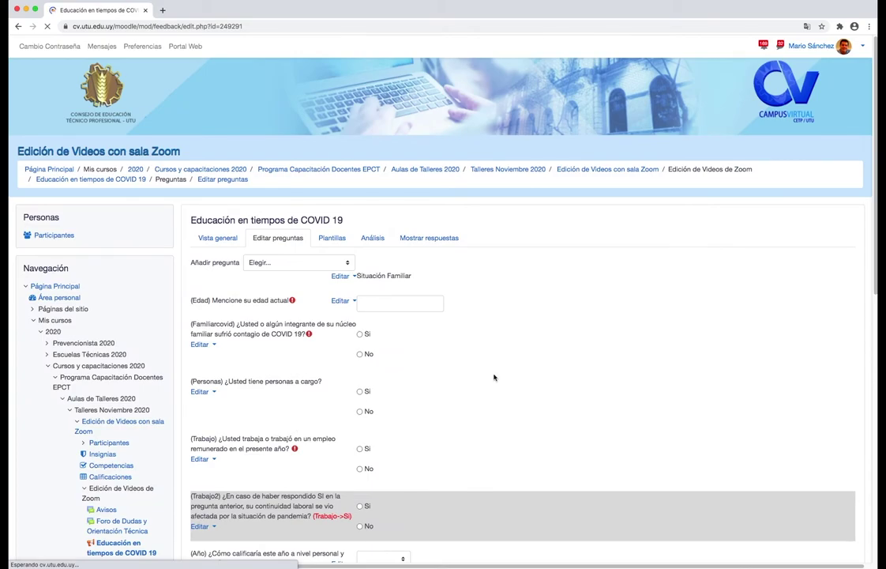
- Review the survey's full question list, from the Situación Familiar label down to the Comentarios question
scroll(455, 414, "down", 1)
scroll(455, 414, "down", 9)
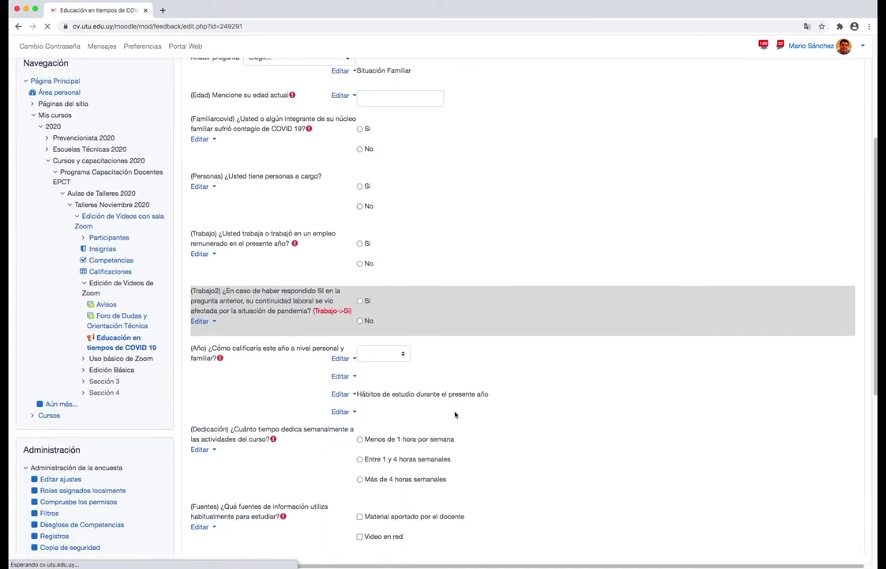
scroll(455, 414, "down", 3)
scroll(455, 414, "up", 6)
scroll(455, 414, "up", 6)
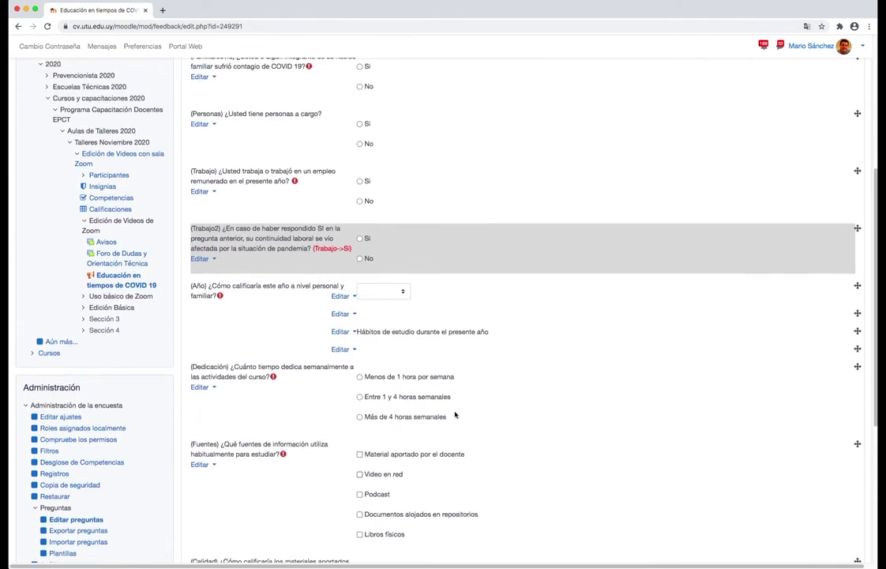
scroll(455, 414, "up", 1)
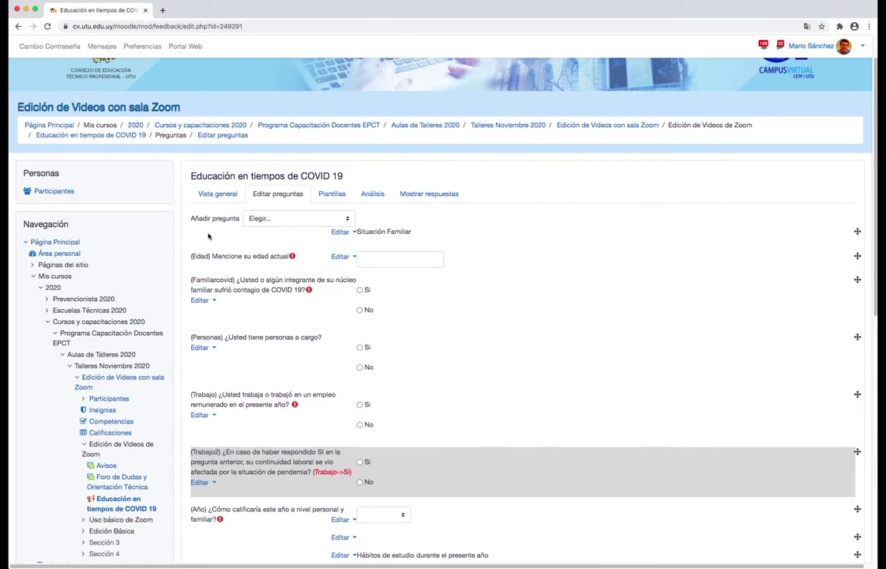
scroll(340, 316, "down", 5)
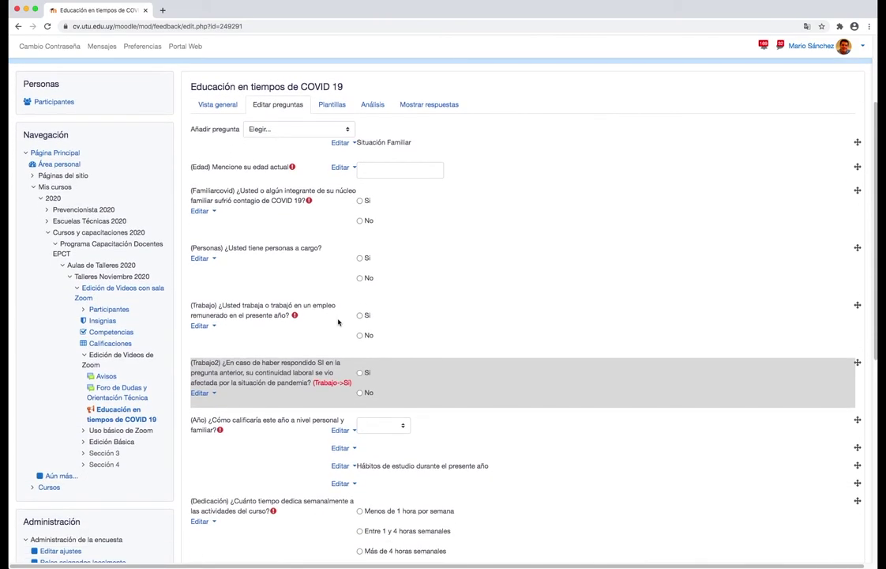
scroll(338, 321, "down", 5)
scroll(338, 321, "up", 4)
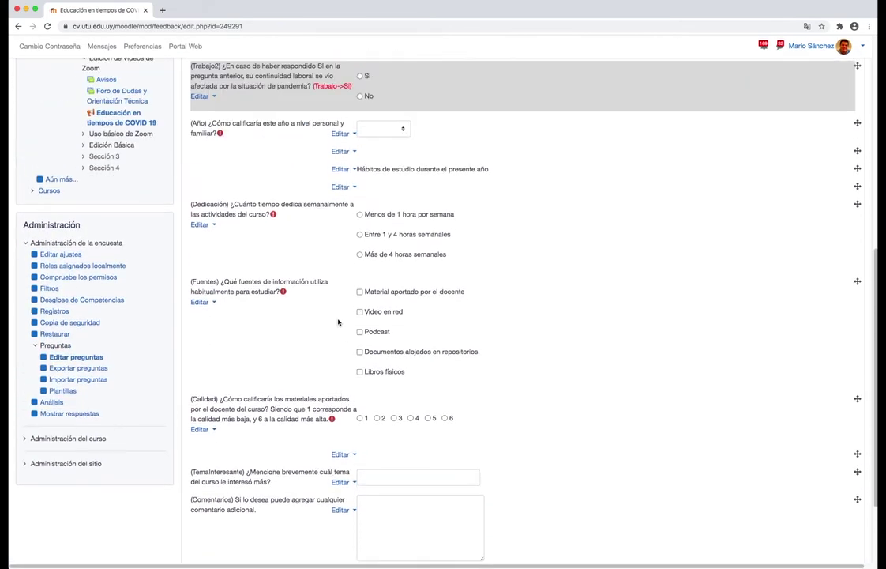
scroll(338, 322, "up", 5)
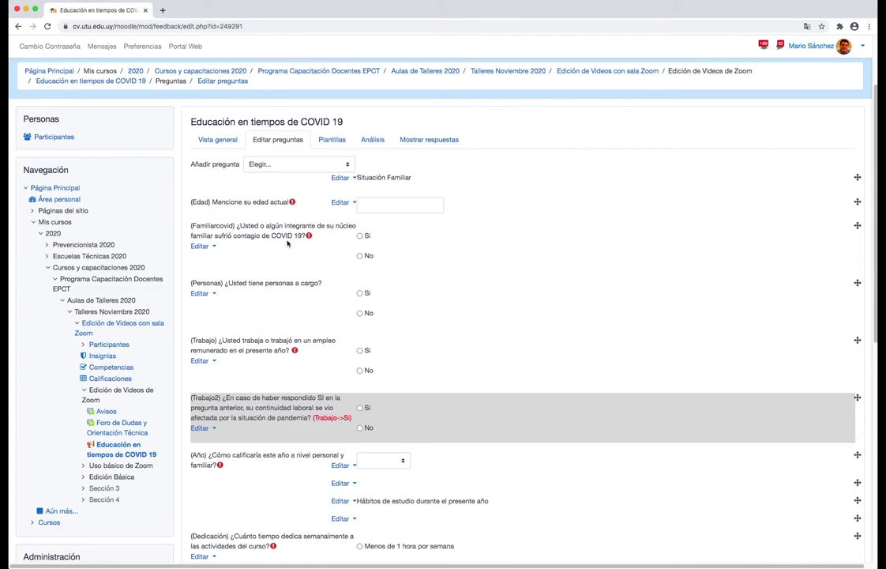
scroll(392, 291, "down", 1)
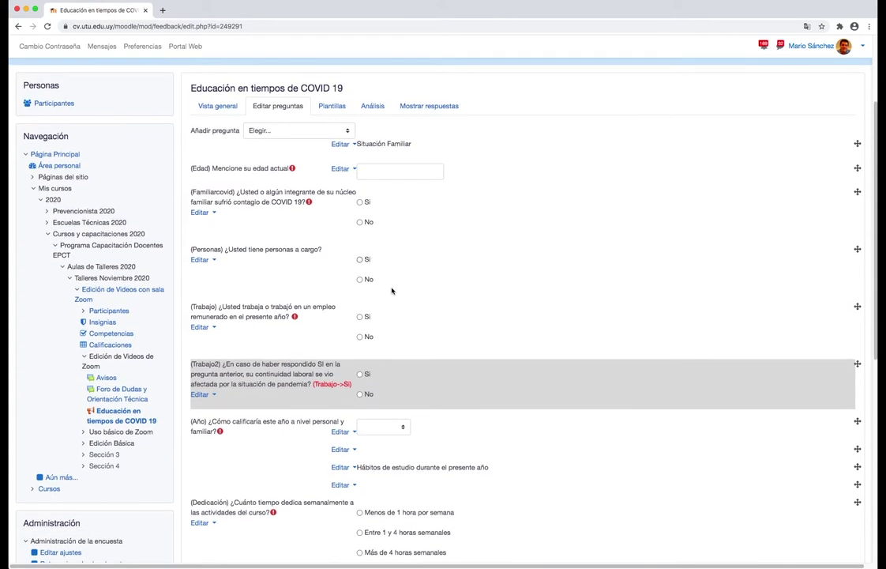
scroll(392, 292, "up", 3)
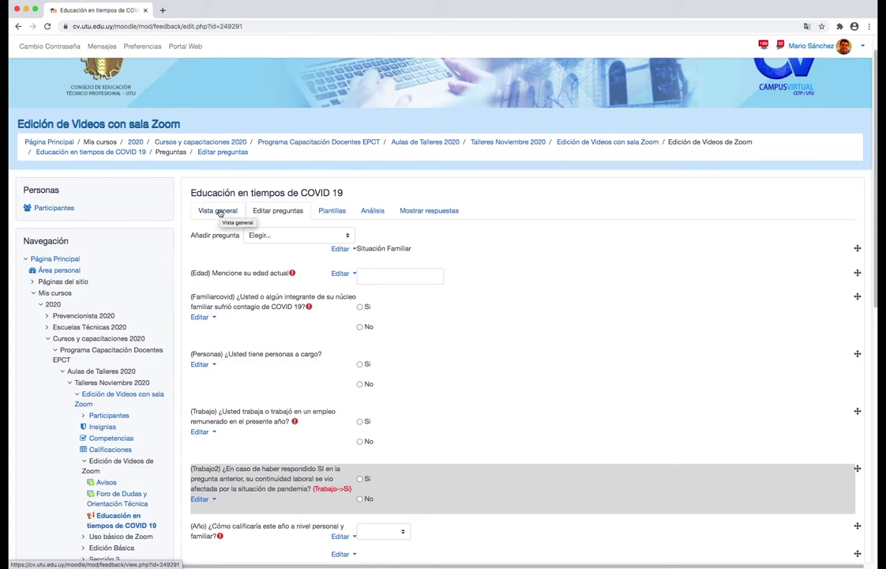
- Open the survey's general overview, preview the complete questionnaire as a single page, and leave the preview
left_click(220, 211)
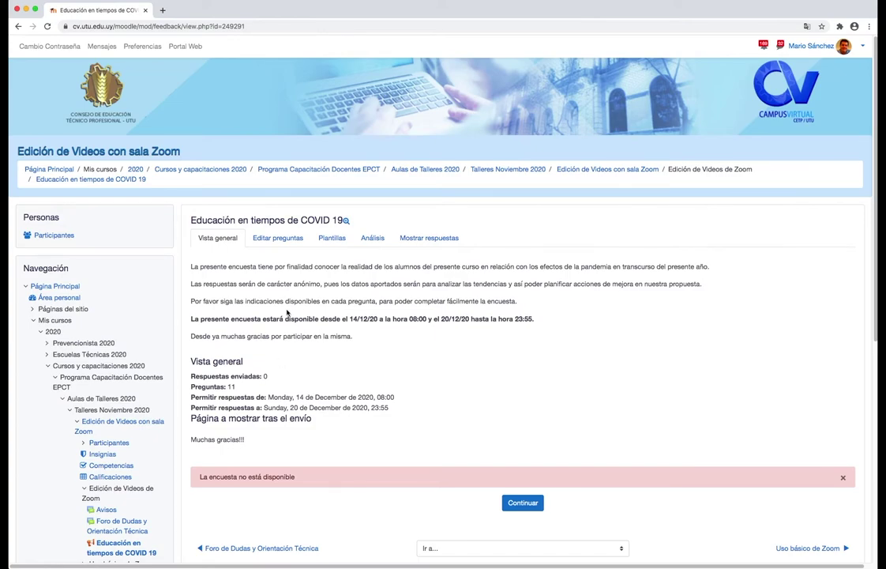
left_click(346, 222)
scroll(316, 293, "down", 5)
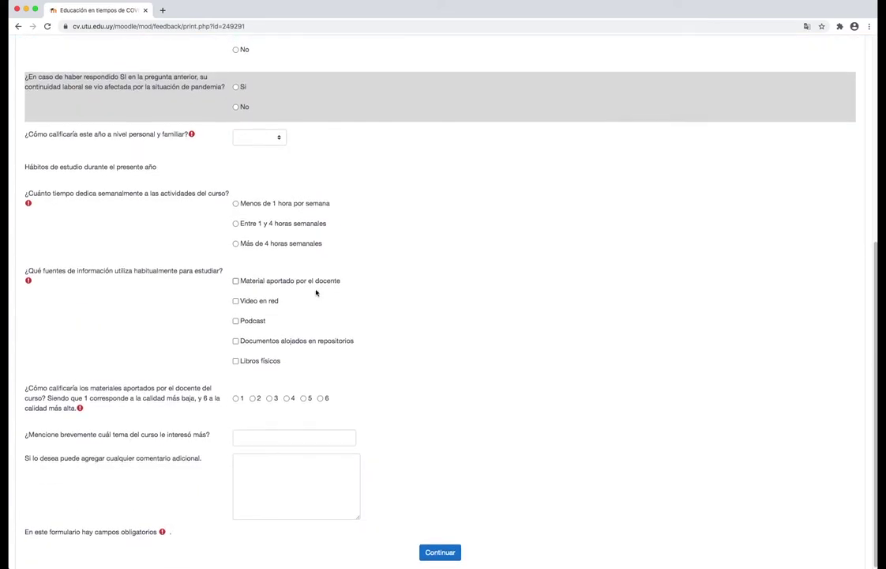
scroll(316, 293, "up", 5)
key("super+bracketleft")
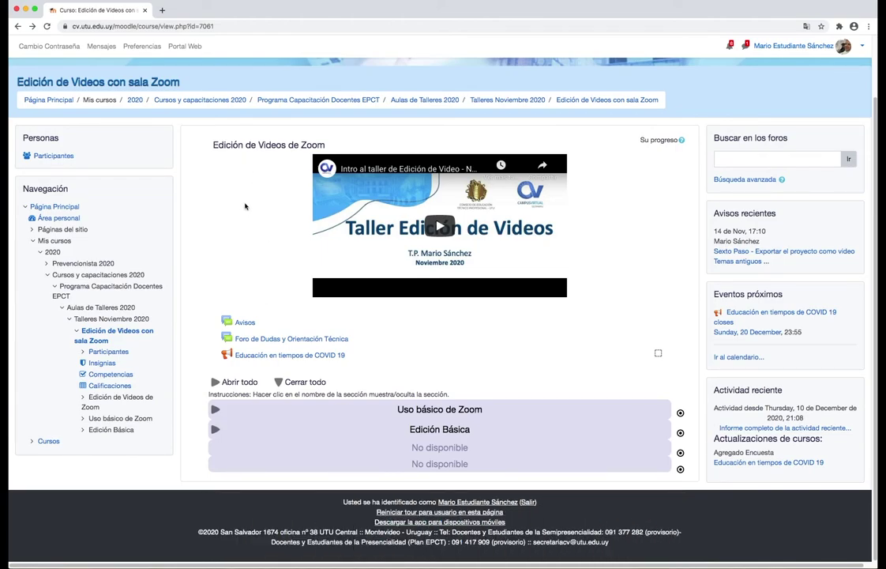
- From the student account, open the "Educación en tiempos de COVID 19" survey, start answering it and check the required-fields note
left_click(270, 354)
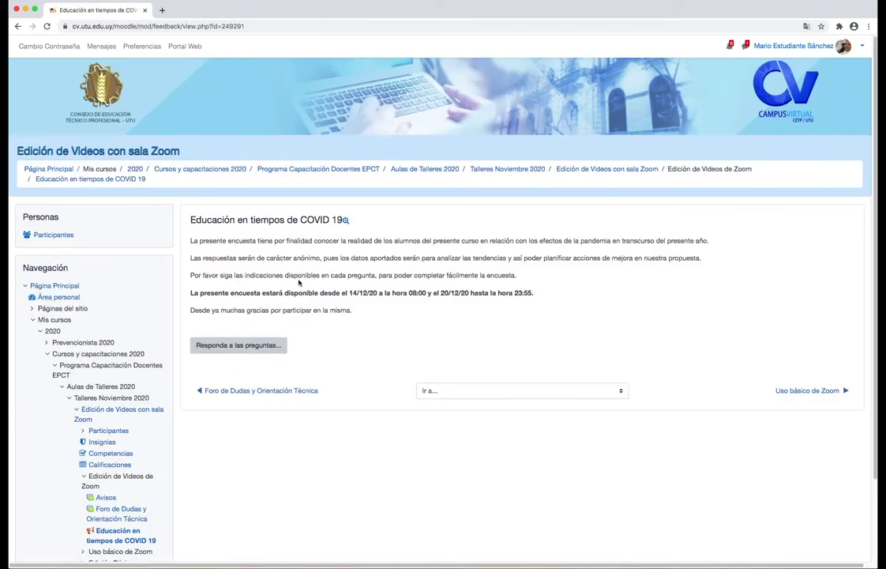
left_click(228, 345)
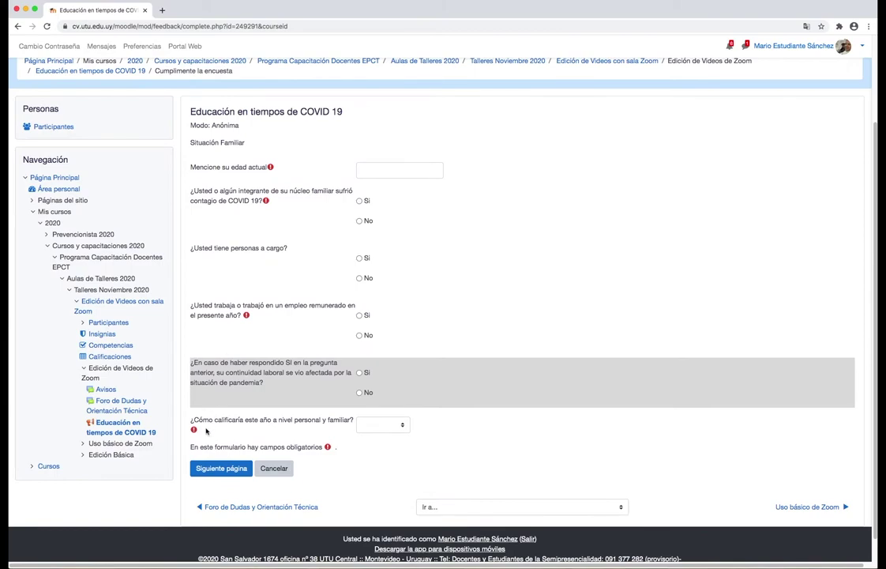
scroll(330, 133, "up", 1)
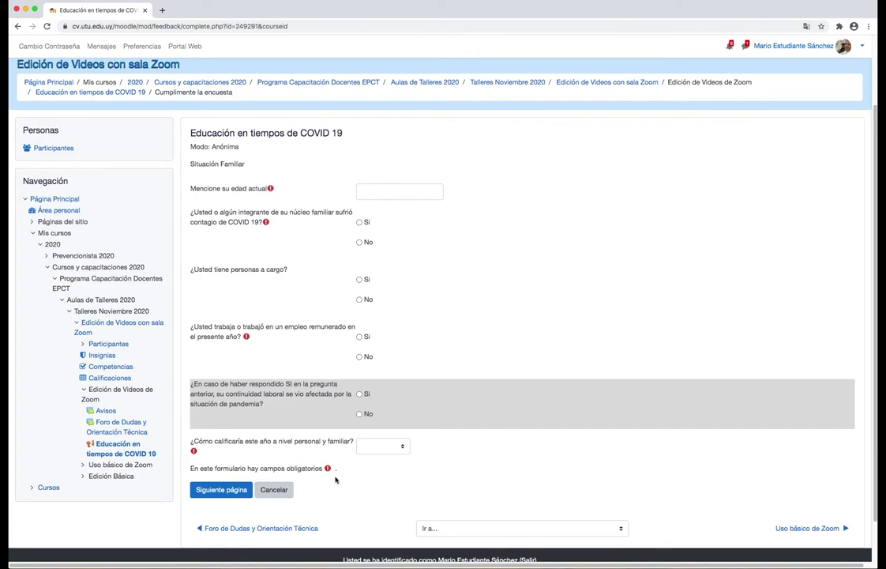
left_click_drag(190, 468, 335, 469)
left_click(289, 447)
- Answer the first page with age 42, contagion Sí, dependants No, employment Sí, work affected Sí and year rating Bueno, and continue to the next page
left_click(366, 191)
type("42")
left_click(359, 222)
left_click(360, 300)
left_click(359, 337)
left_click(360, 394)
left_click(399, 452)
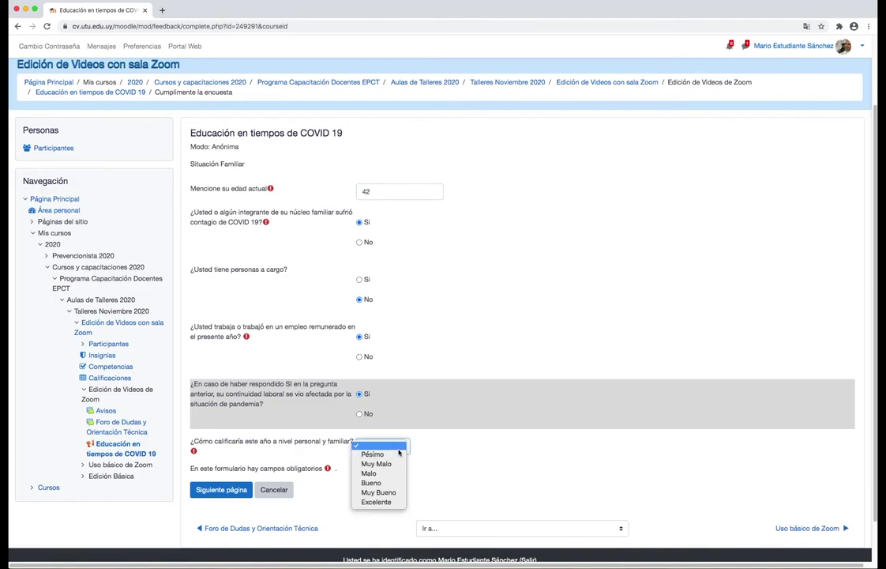
left_click(390, 488)
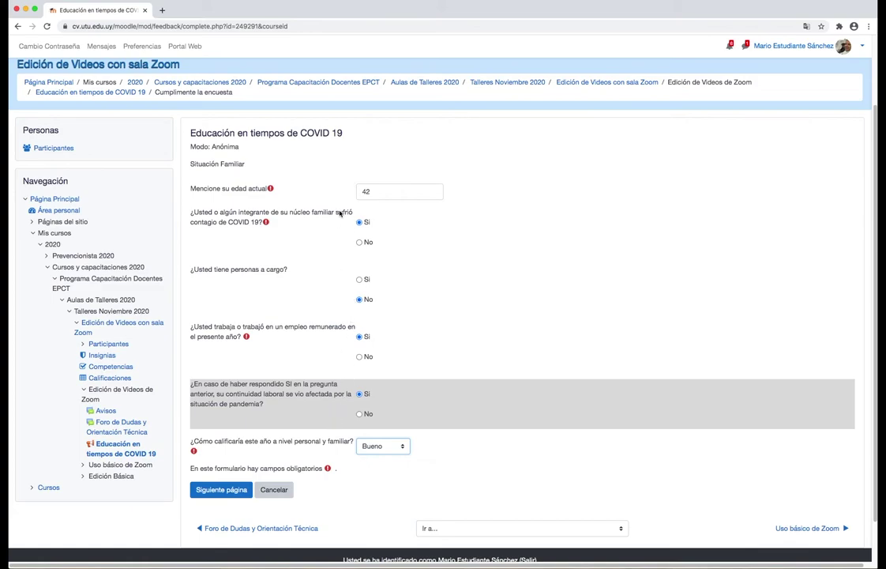
left_click(233, 491)
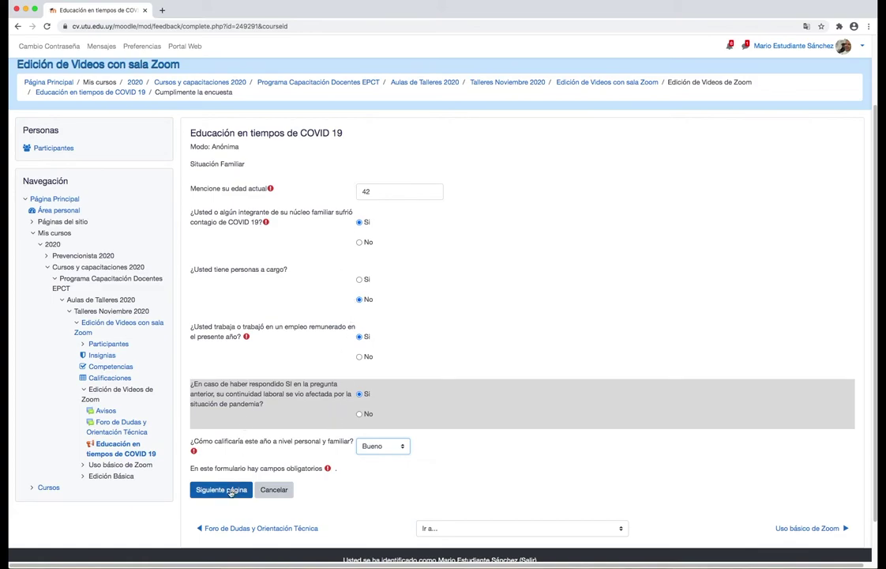
left_click(231, 491)
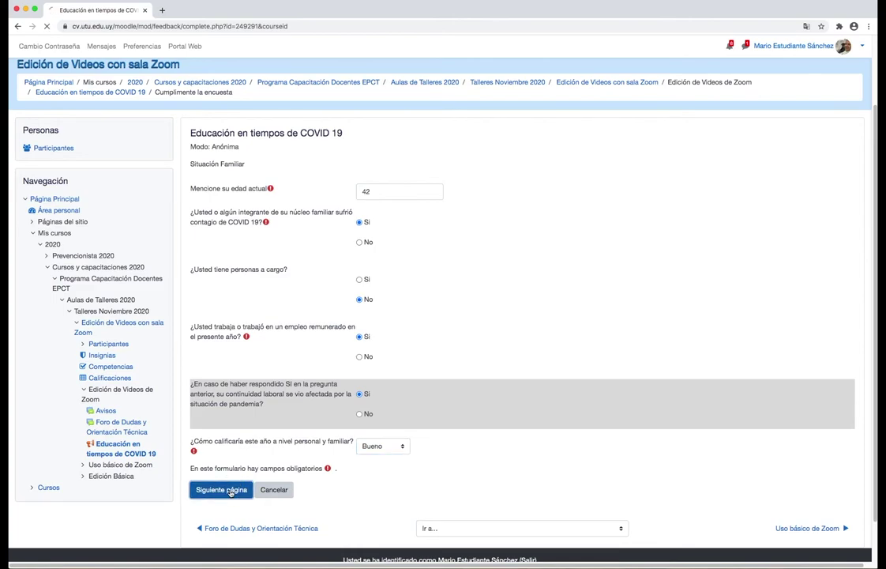
- Answer the weekly course dedication question with "Entre 1 y 4 horas semanales"
scroll(510, 287, "down", 1)
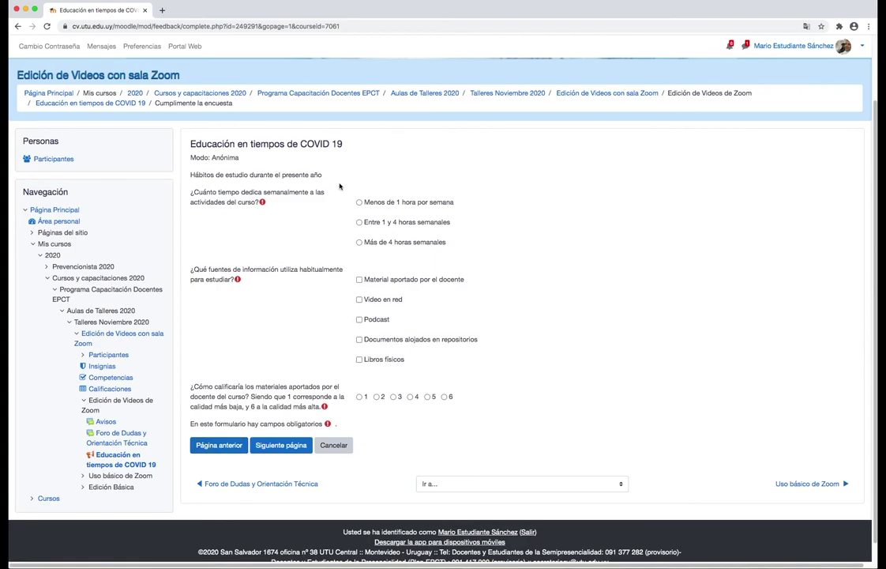
left_click(359, 222)
left_click(360, 241)
left_click(359, 222)
left_click(359, 203)
left_click(359, 221)
- Choose every study source except Video en red, rate the teacher's materials 5, and continue to the last page
left_click(360, 280)
left_click(359, 319)
left_click(359, 359)
left_click(360, 339)
left_click(427, 395)
scroll(388, 294, "down", 1)
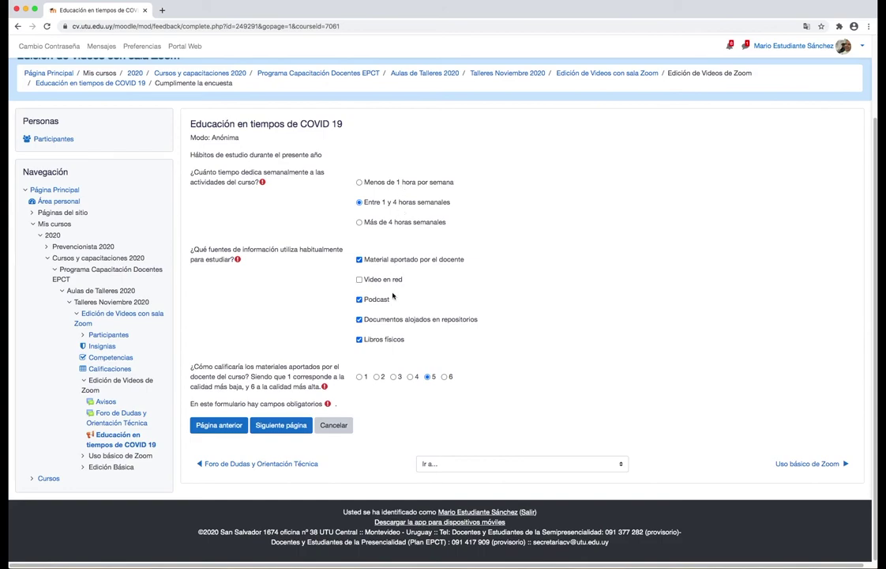
left_click(284, 427)
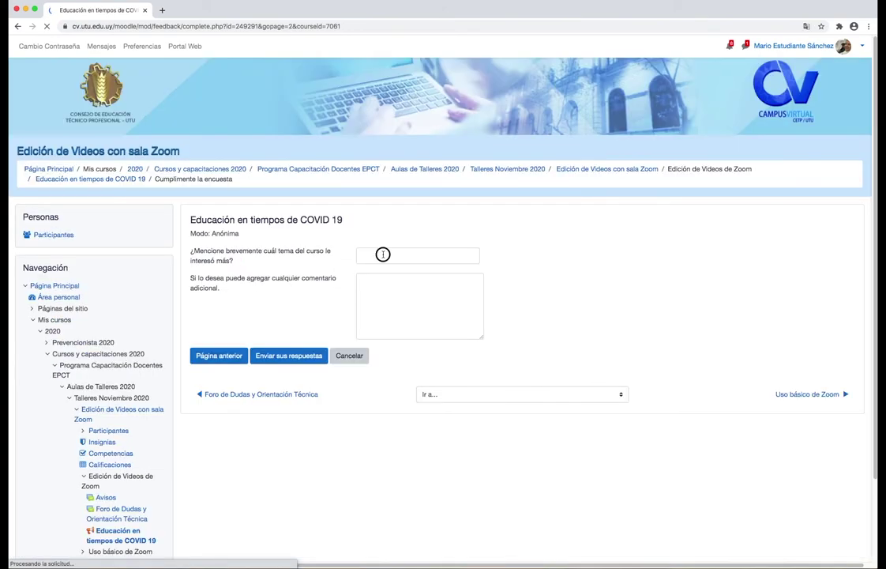
- Answer the last page with "higiene industrial" and "Los materiales del curso estuvieron acorde a nuestras expectativas, buen año para Ud.", and recheck page two
left_click(383, 254)
type("higiene industrial")
left_click(375, 295)
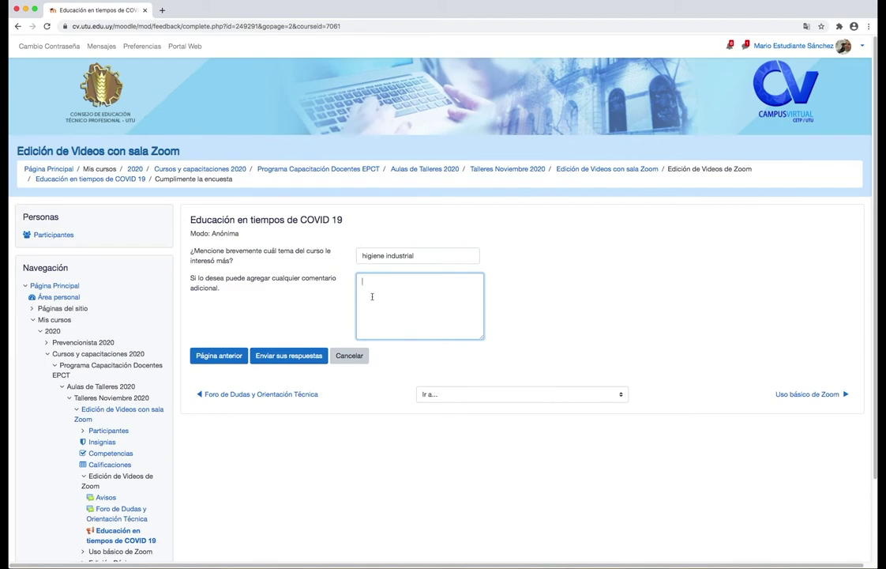
type("Los materiales del curso estuvieron acorde a nuestras expectativas, buen año para Ud.")
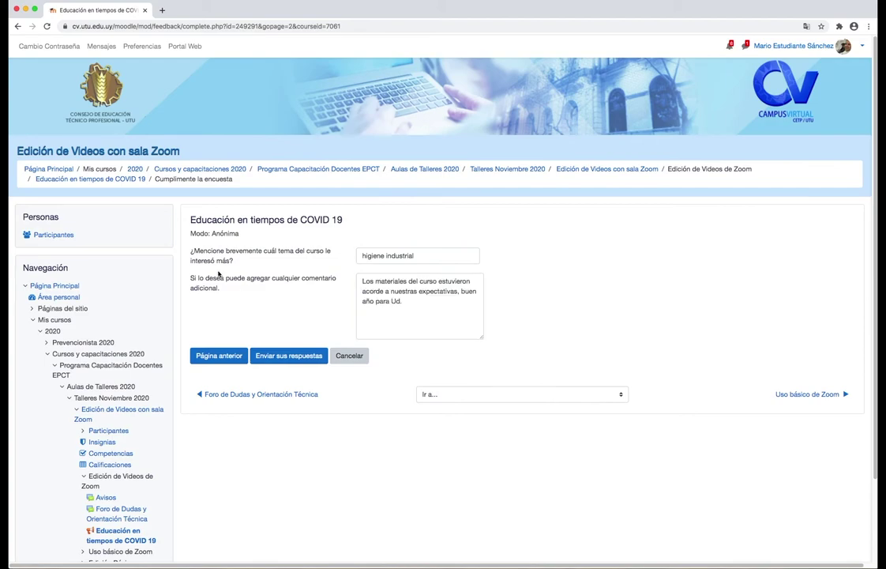
left_click(225, 357)
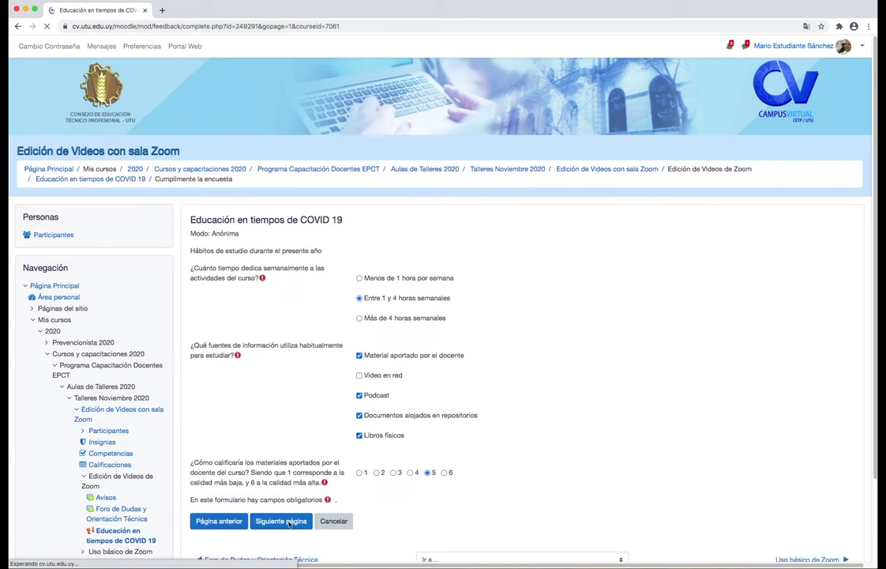
left_click(281, 522)
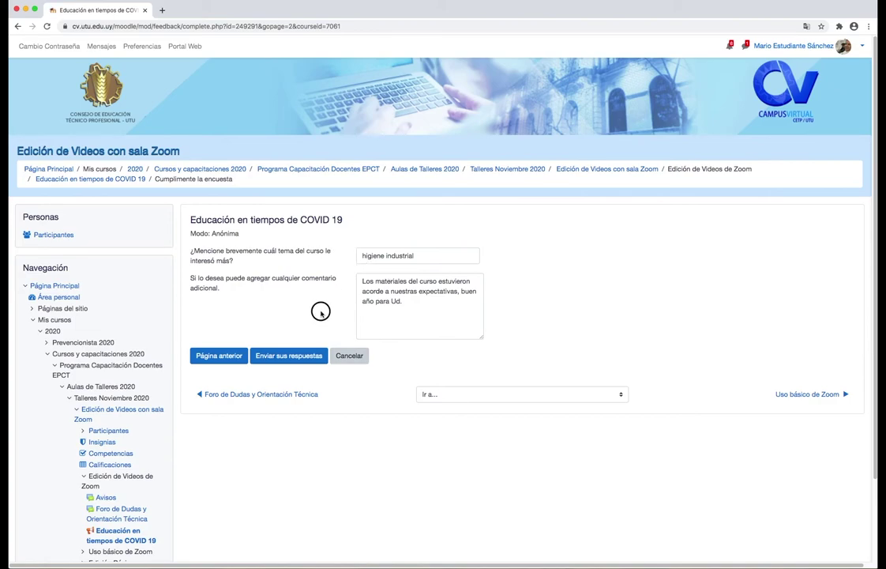
- Submit the survey responses, return to the course page and reopen the survey to check its completion status
left_click(287, 358)
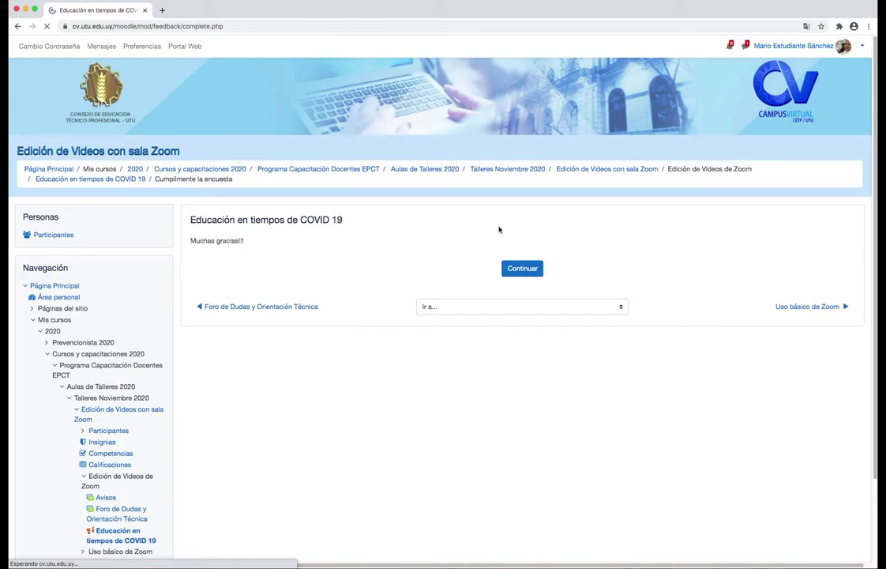
left_click(521, 269)
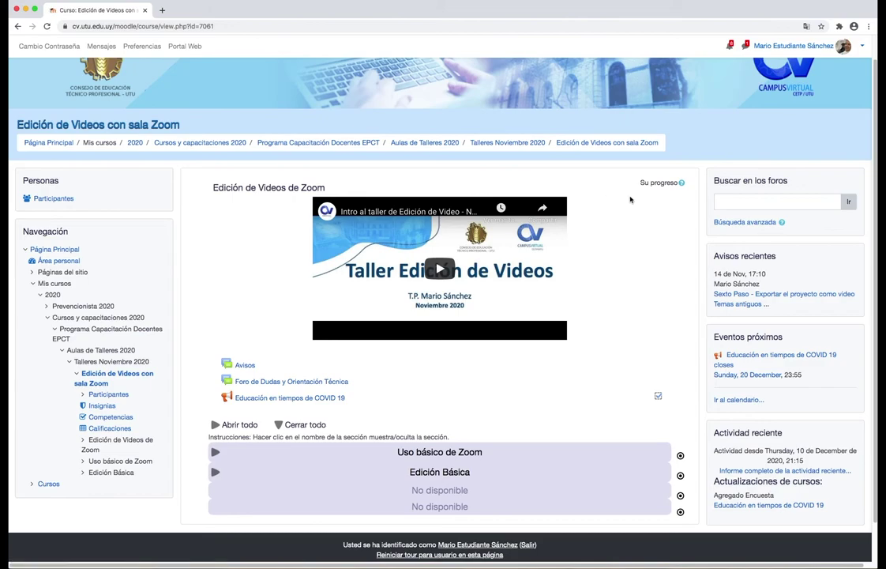
left_click(266, 398)
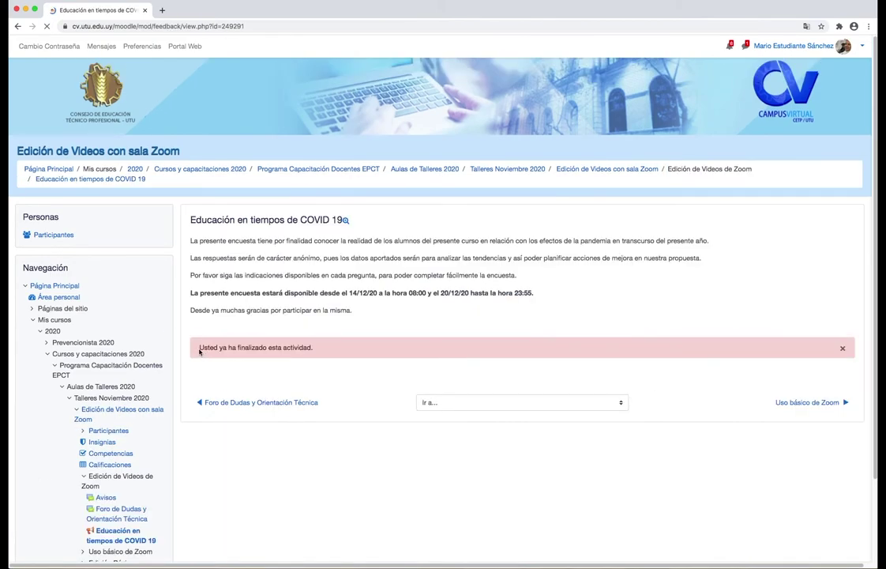
- From the teacher account, open the "Educación en tiempos de COVID 19" survey, check its submission count and show the submitted responses
left_click_drag(215, 348, 315, 349)
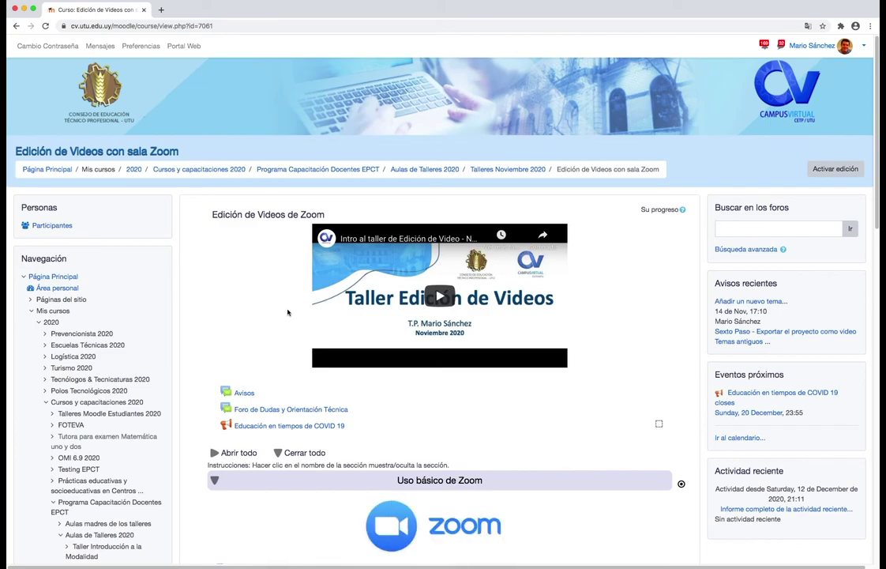
left_click(260, 428)
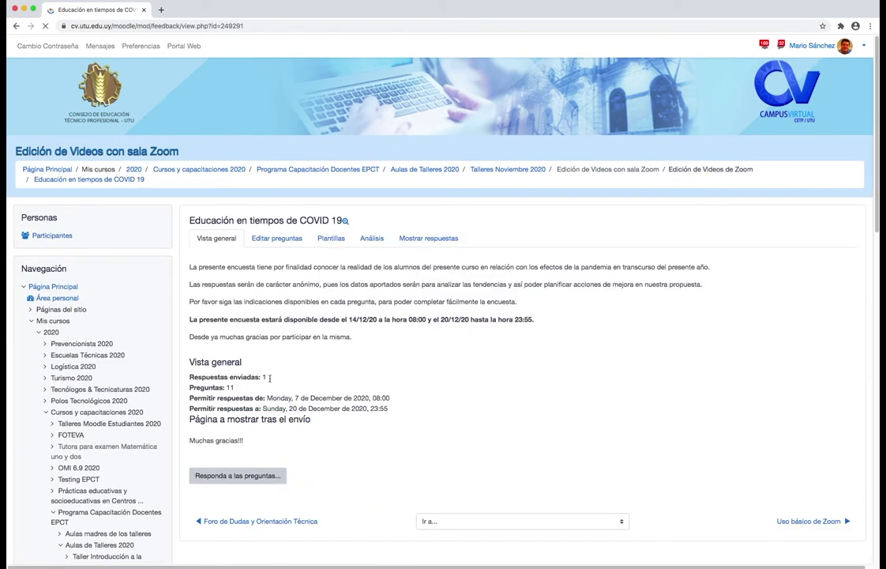
double_click(264, 378)
left_click(427, 239)
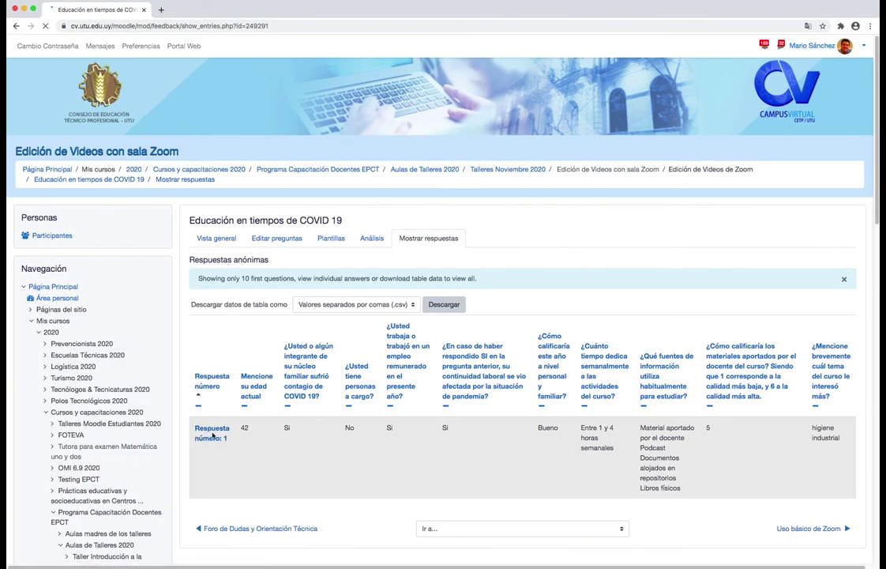
- Examine the anonymous responses table, its notice about displayed questions and the file formats available for downloading the data
scroll(213, 450, "down", 1)
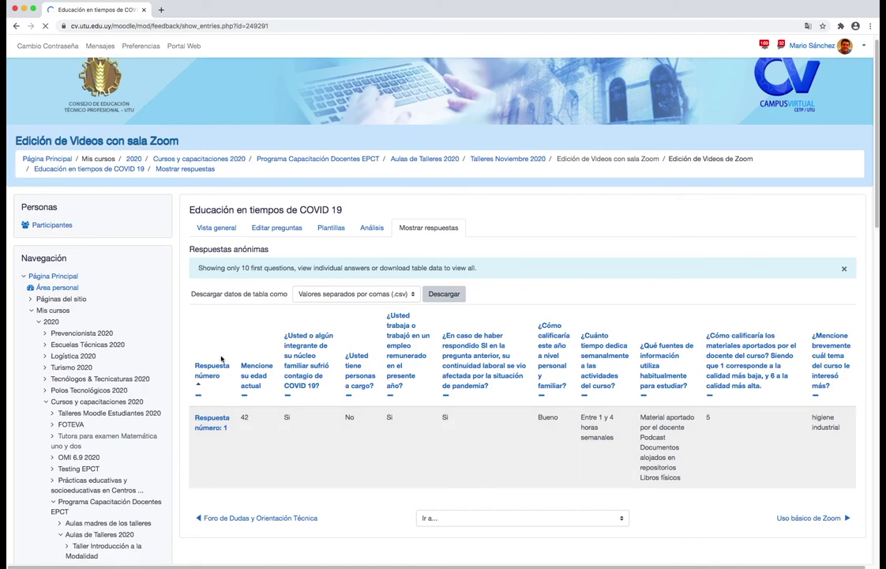
left_click(210, 421)
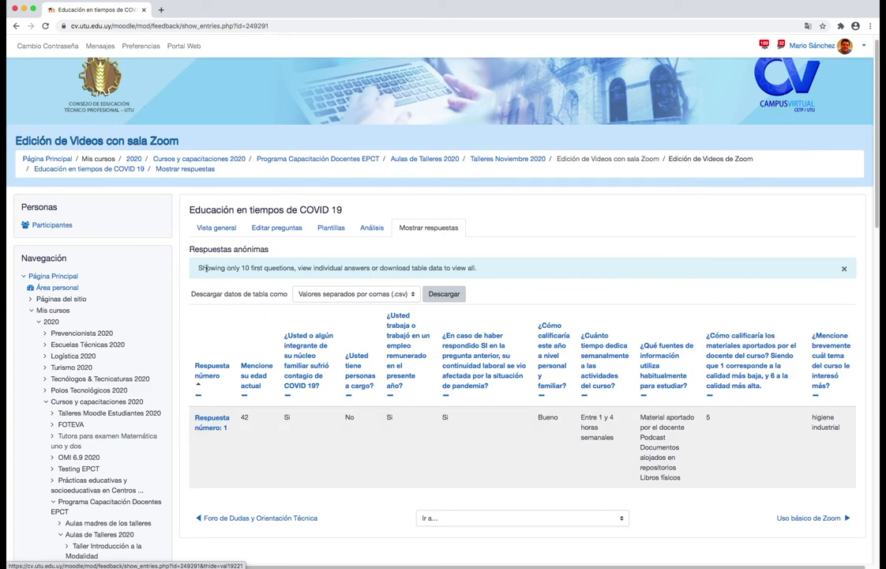
left_click_drag(199, 268, 265, 268)
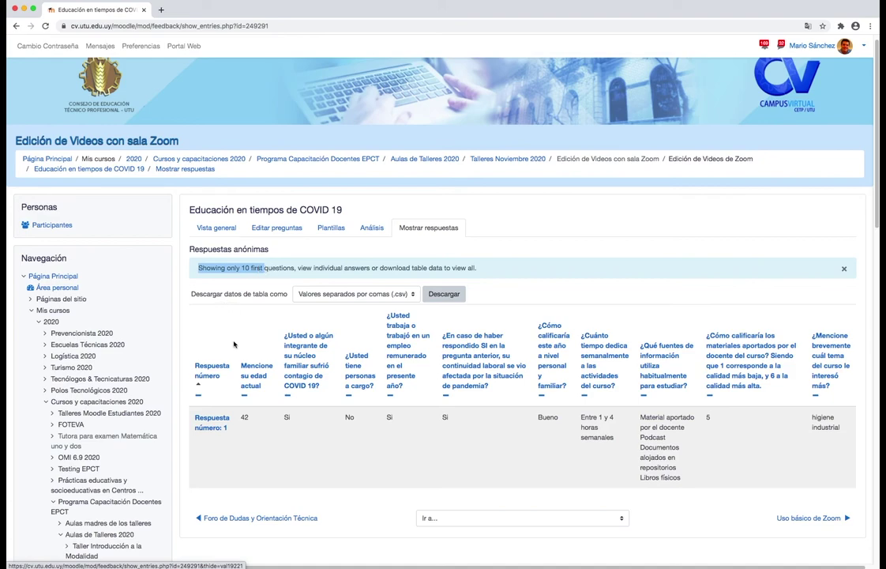
left_click(185, 294)
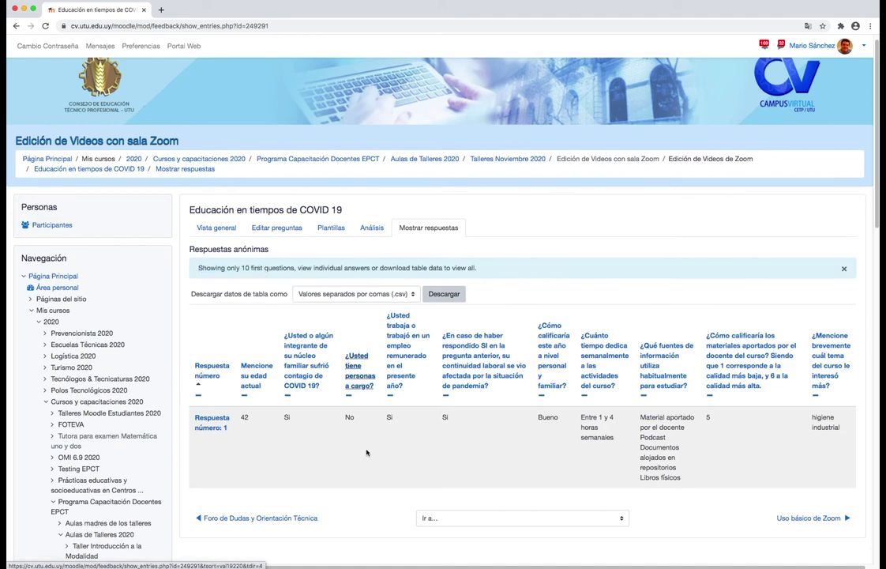
left_click(412, 294)
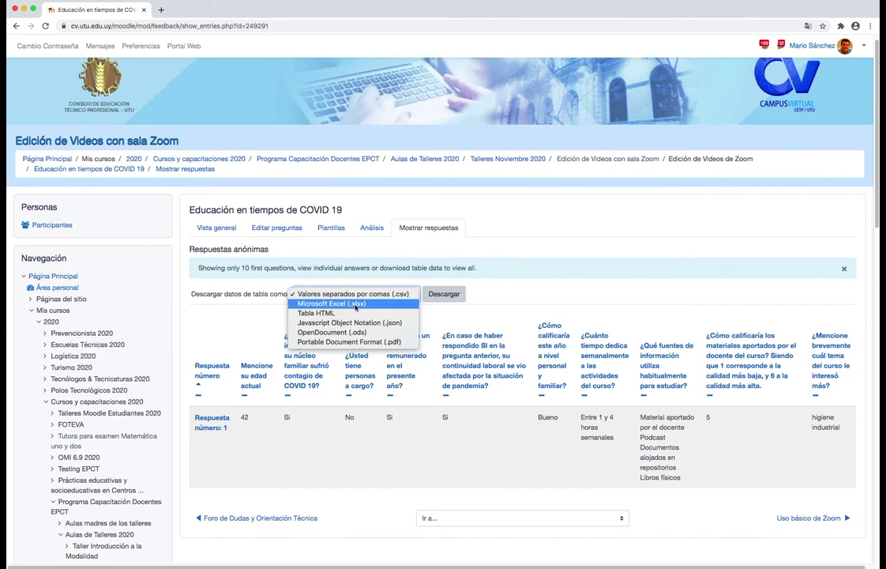
left_click(312, 270)
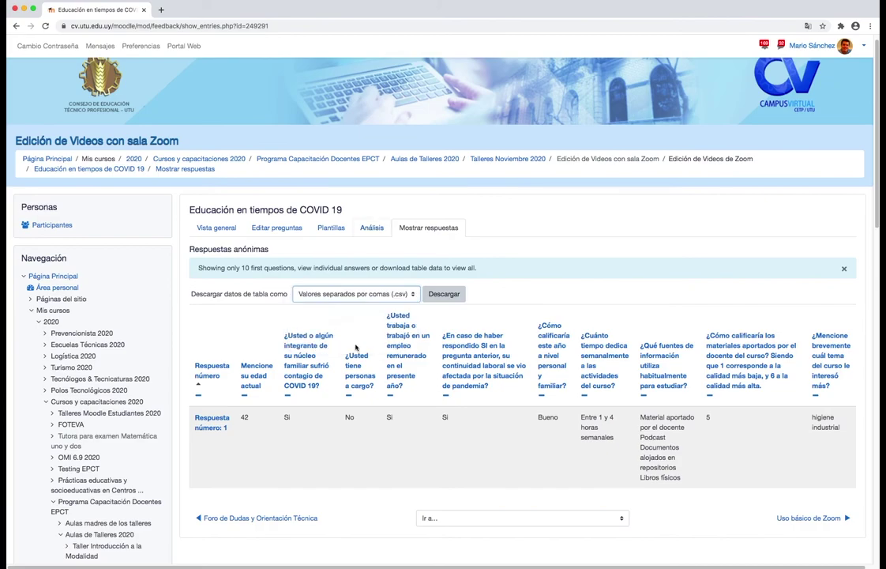
- Open the survey's analysis and review the answer charts down to the question "¿Usted tiene personas a cargo?"
left_click(366, 230)
scroll(309, 289, "down", 10)
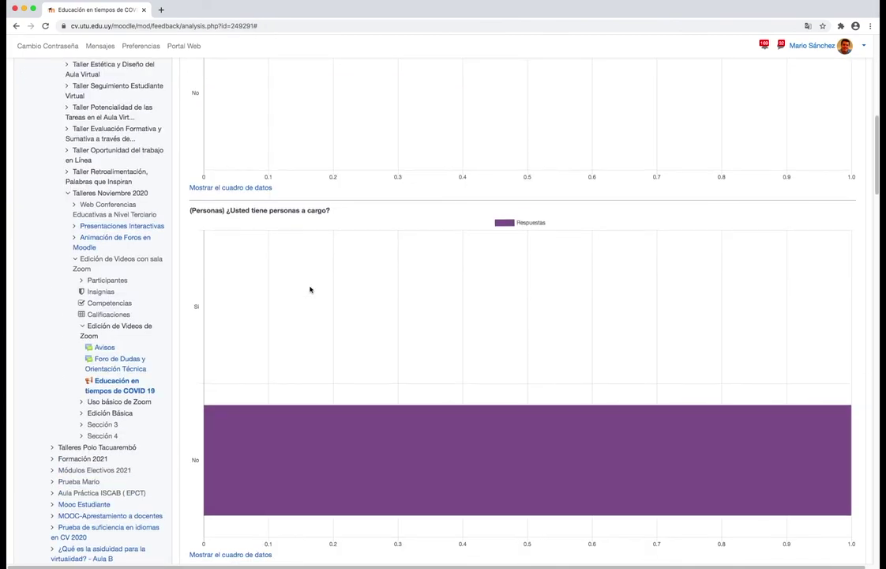
scroll(310, 289, "down", 2)
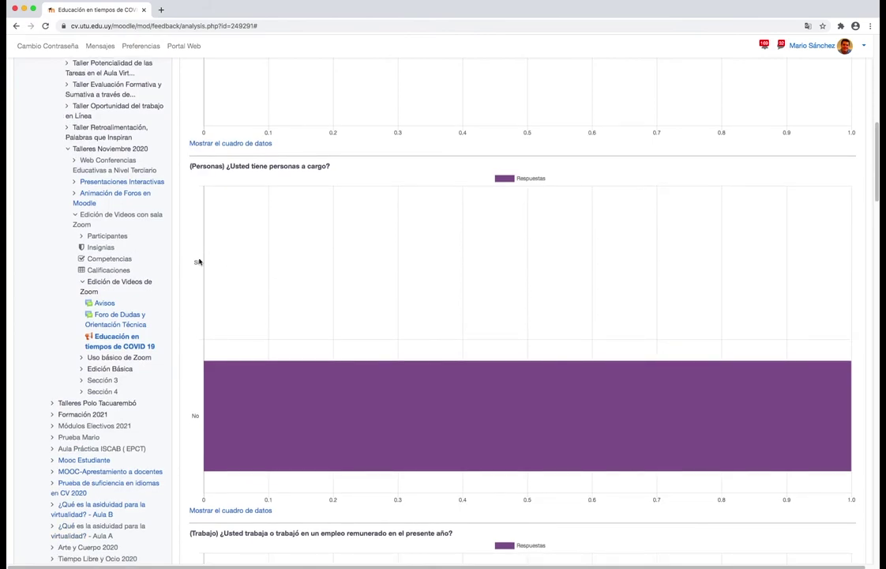